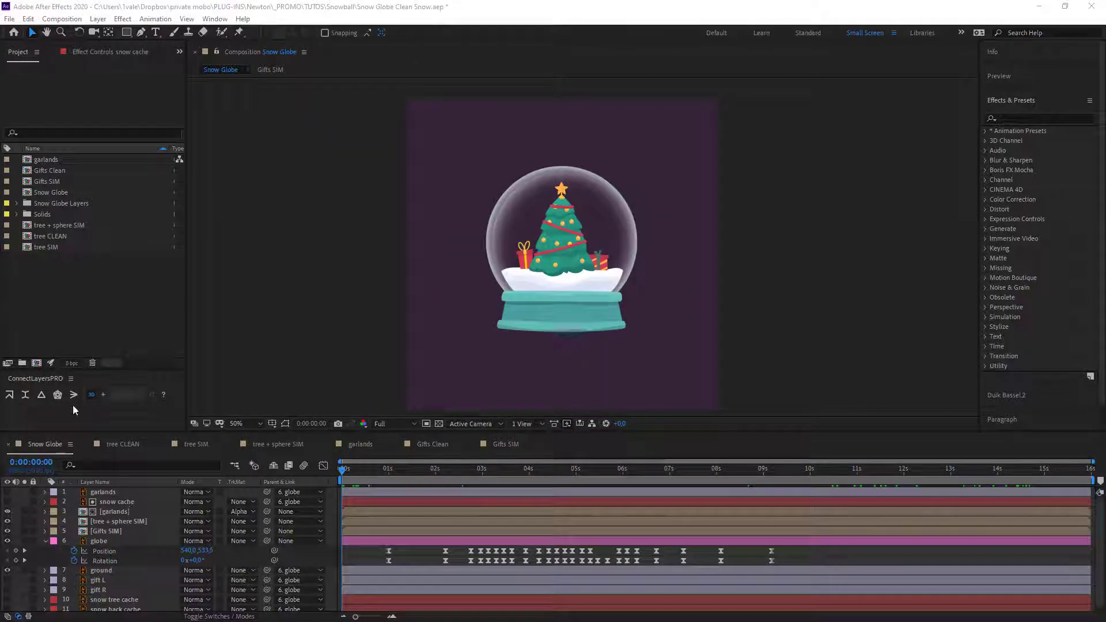
Create a new composition named "Snow CLEAN 01" with the existing 1080 x 1080, 30 fps, 16-second settings
click(36, 363)
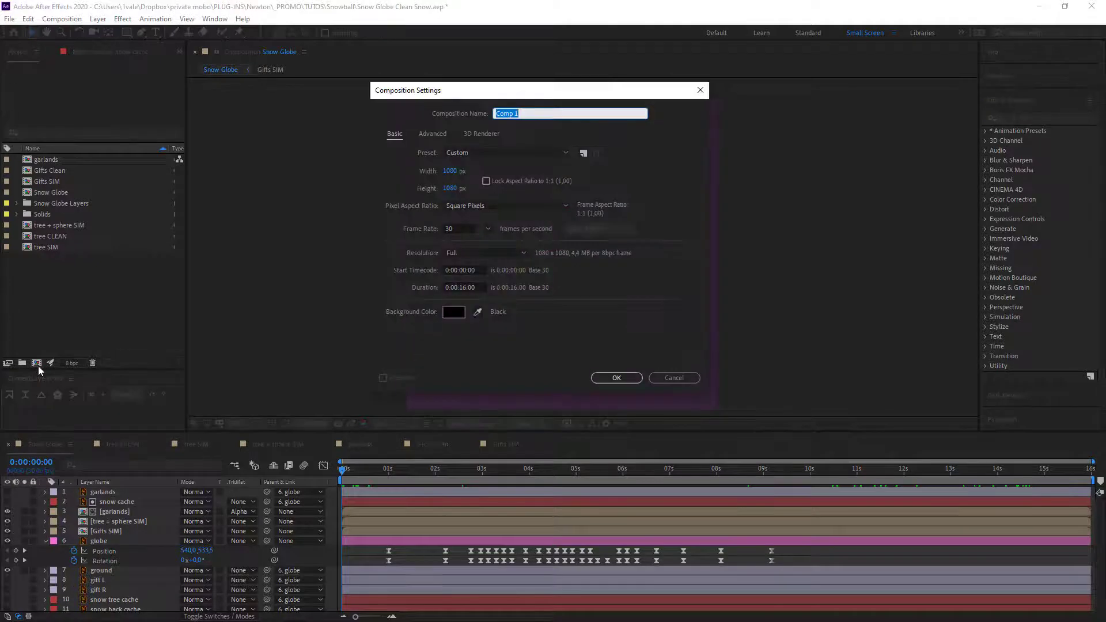
text(Snow CLEAN 01)
click(616, 378)
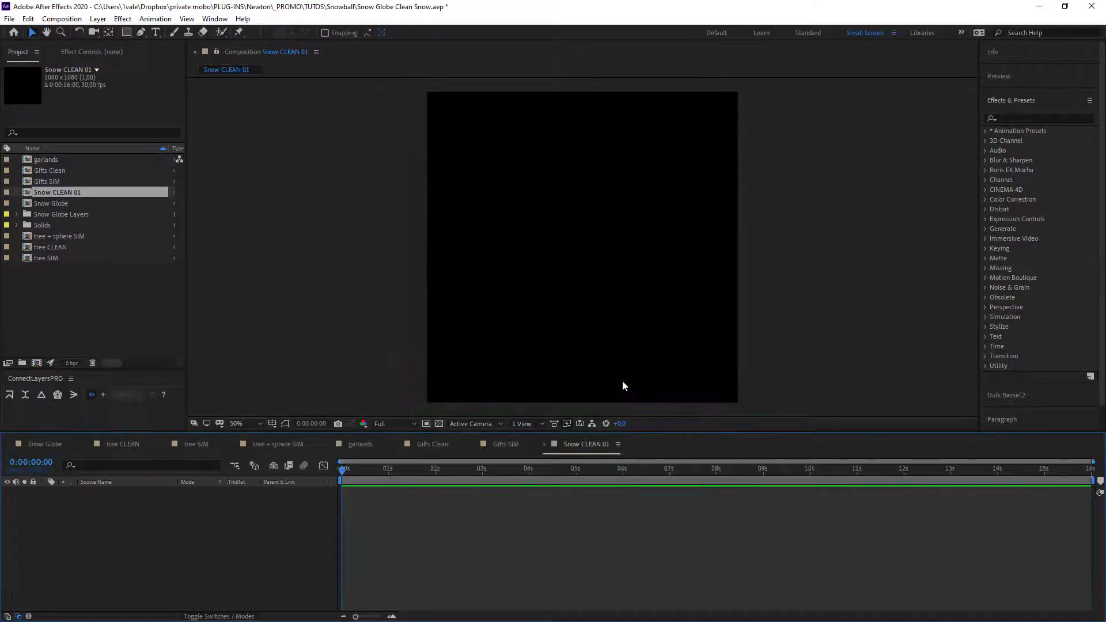
Copy the snow cache layer from the Snow Globe composition into Snow CLEAN 01 and make it visible
click(44, 445)
click(116, 541)
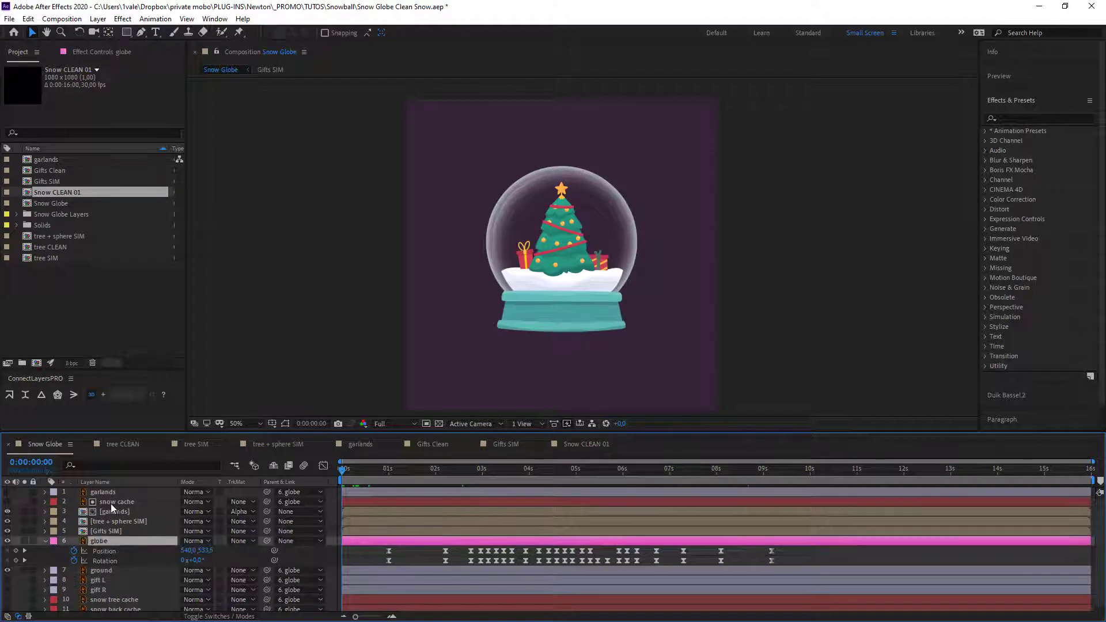
click(110, 504)
key(ctrl+c)
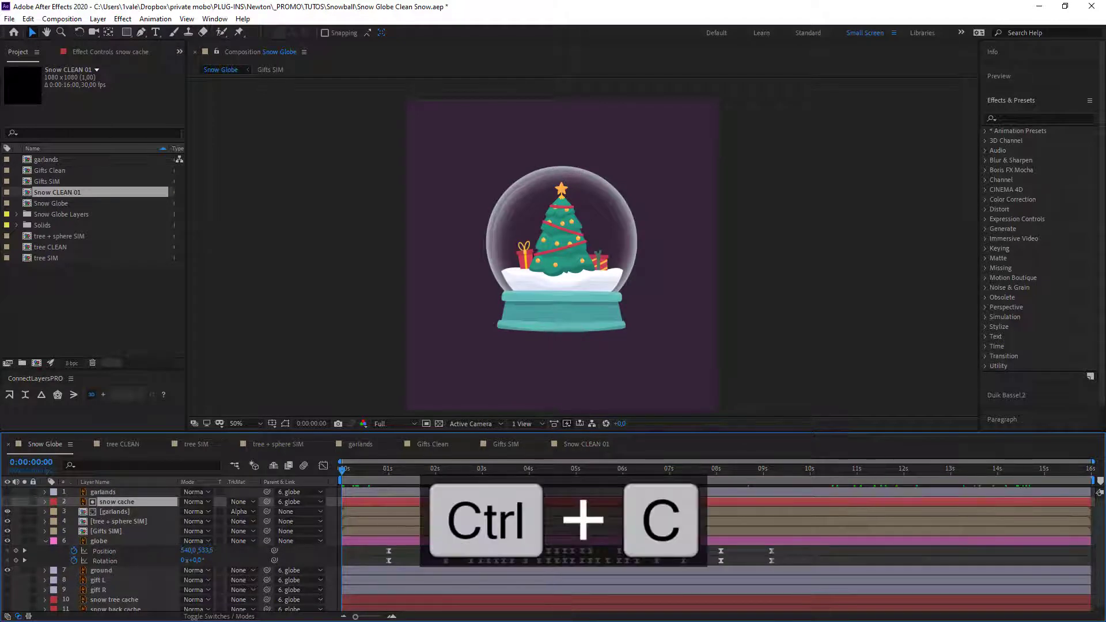
click(579, 445)
key(ctrl+v)
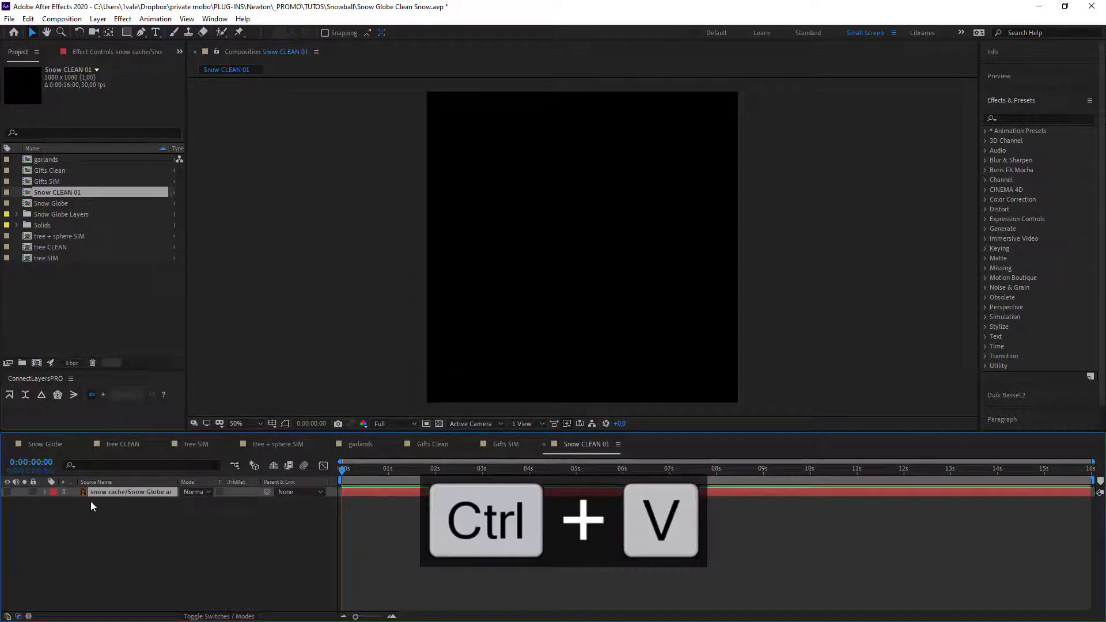
click(8, 494)
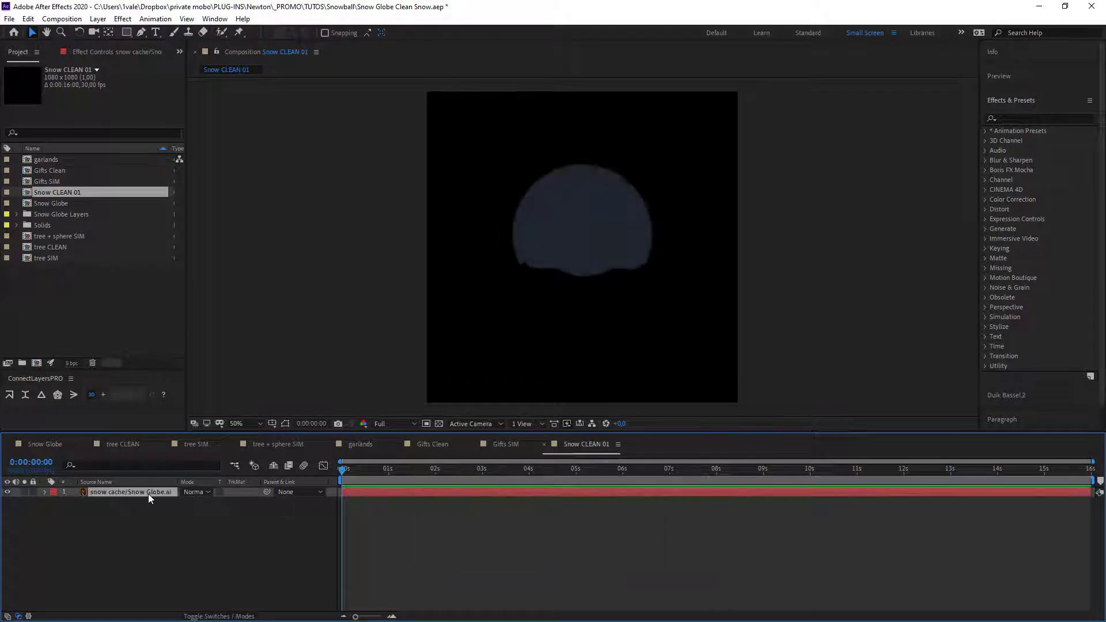
Convert the snow cache vector layer into a shape layer and delete the original Illustrator layer
right_click(148, 494)
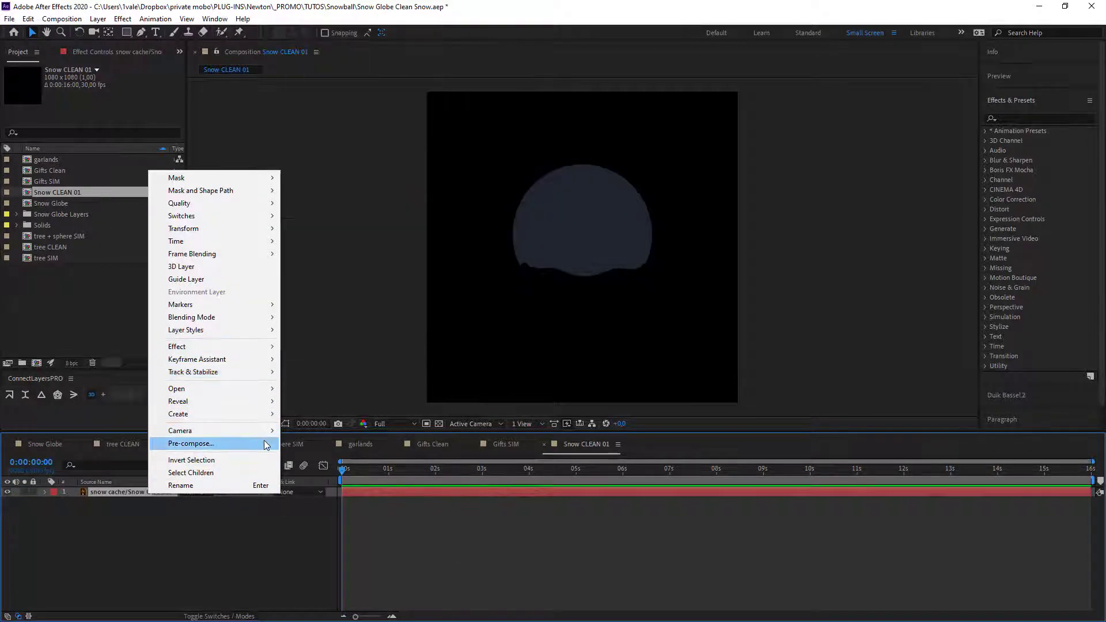
mouse_move(265, 415)
click(364, 458)
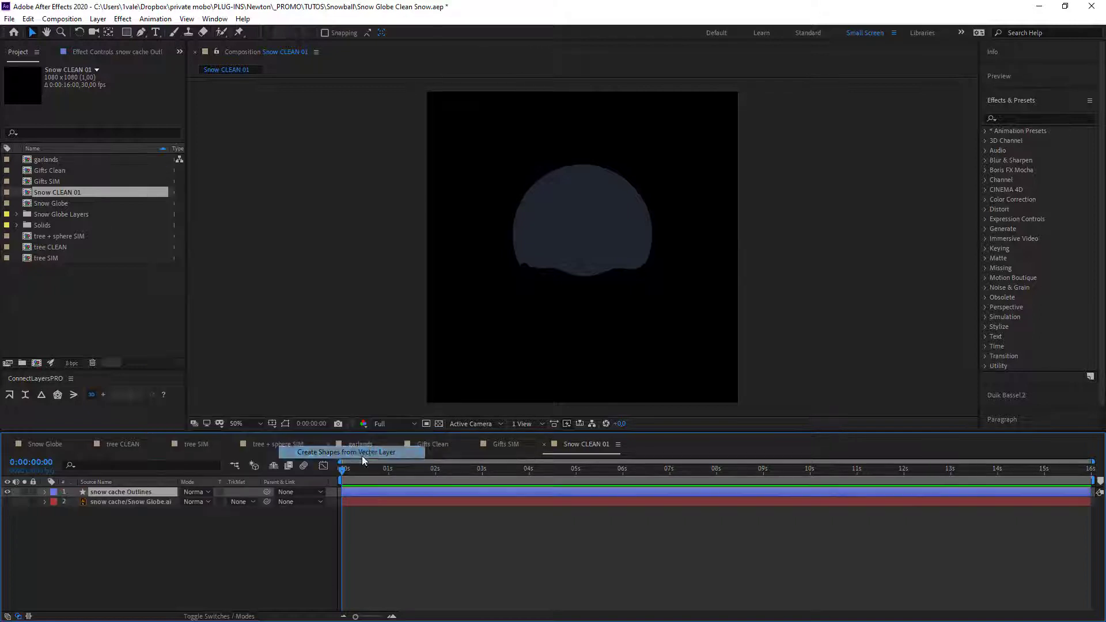
click(136, 500)
key(Delete)
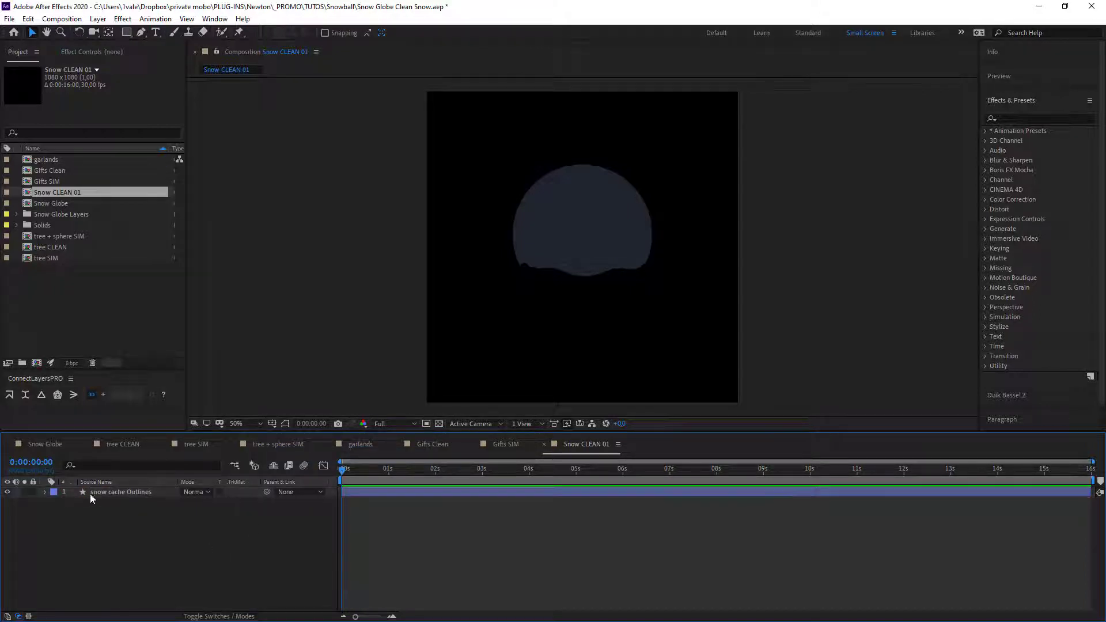
Turn on shape path visibility and delete Merge Paths 1 from Group 1 of the snow cache Outlines layer
click(85, 493)
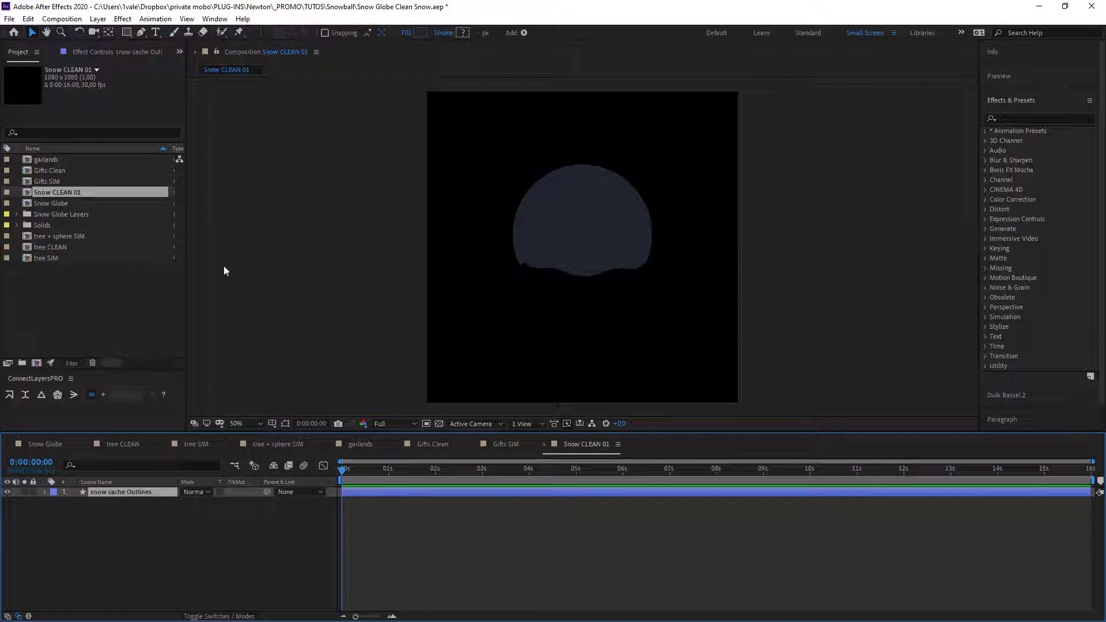
click(44, 493)
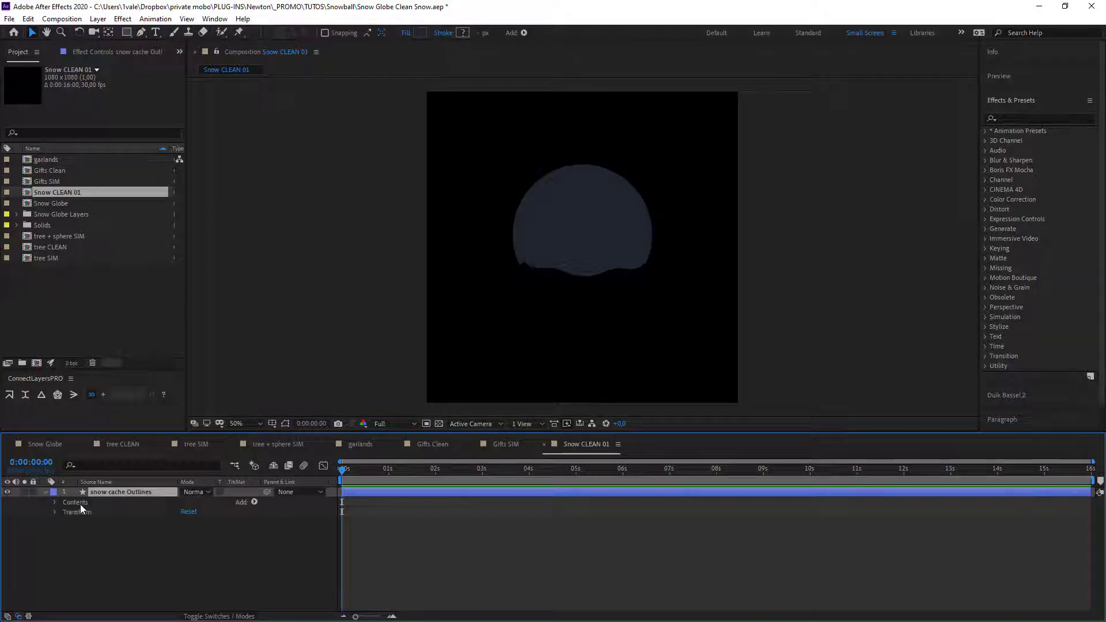
click(56, 502)
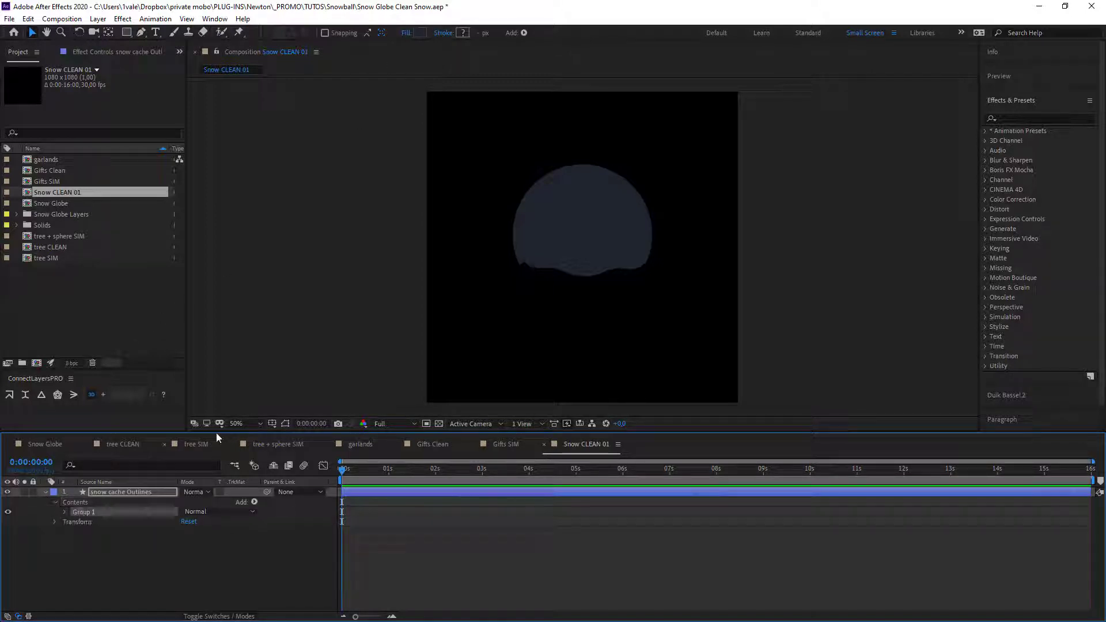
click(282, 424)
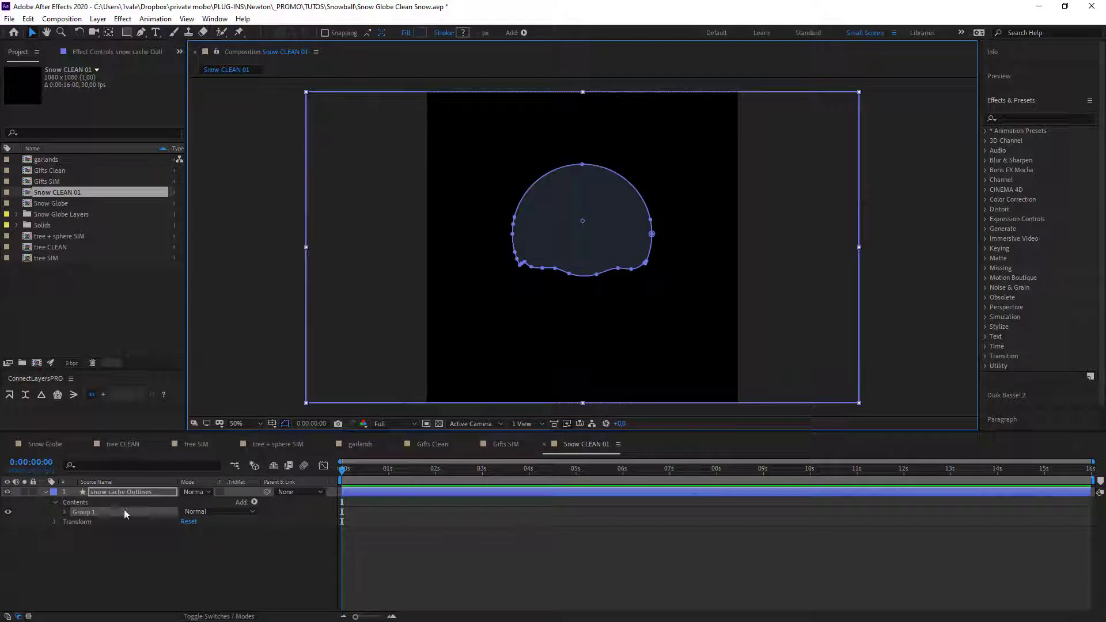
click(63, 512)
click(101, 531)
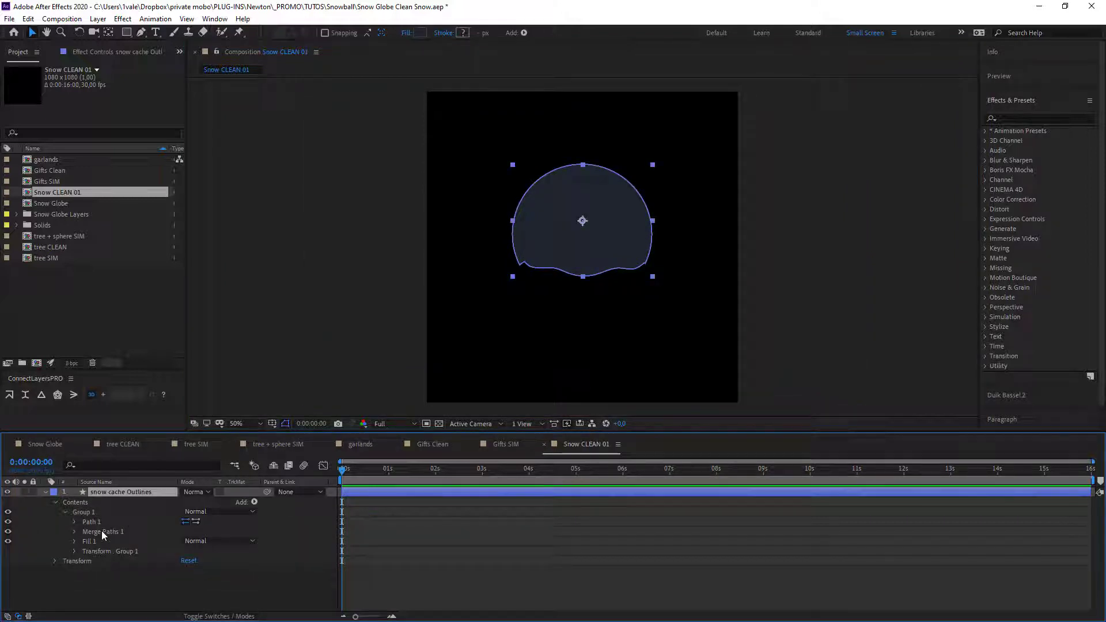
click(112, 534)
key(Delete)
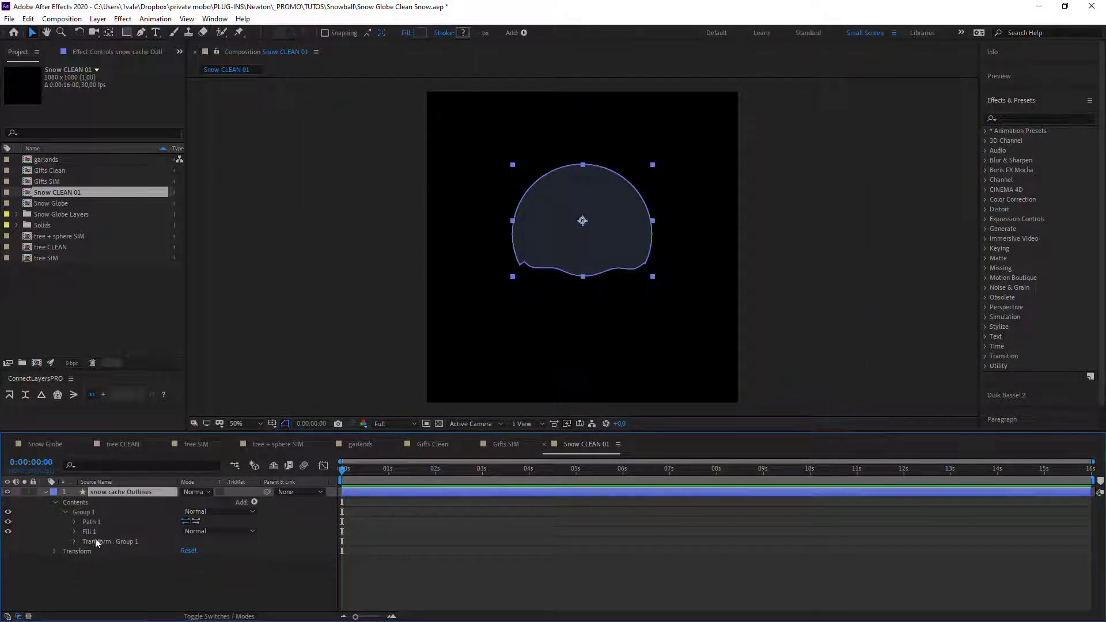
Set the fill colour of the snow cache Outlines shape to light blue 7BA1BE and collapse the layer
click(74, 532)
click(188, 561)
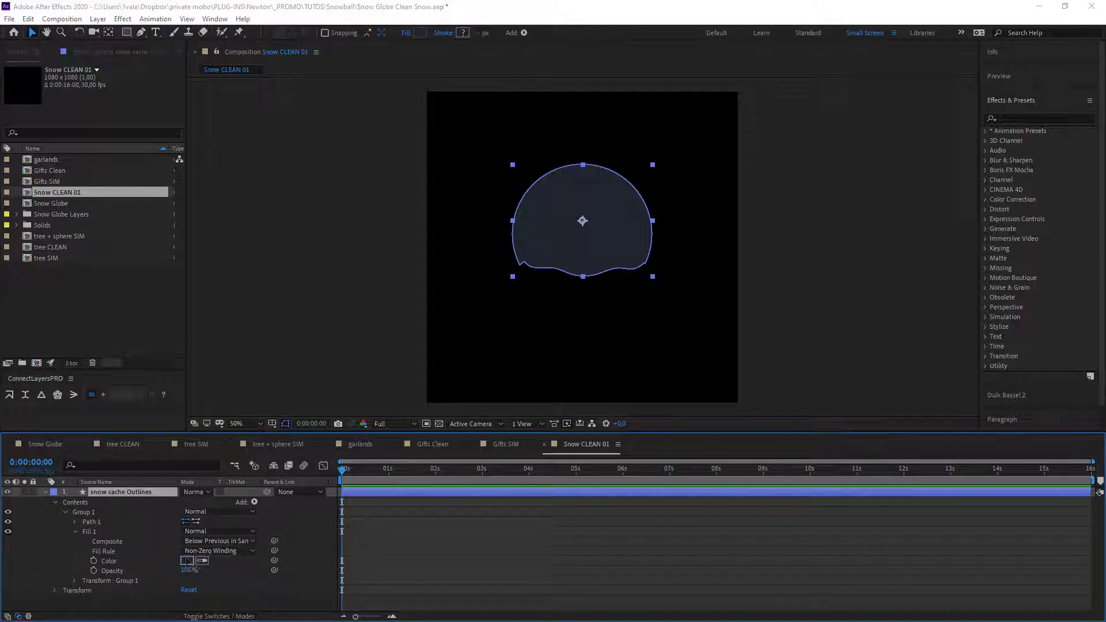
mouse_move(677, 209)
mouse_down()
mouse_move(677, 183)
mouse_move(678, 202)
mouse_up()
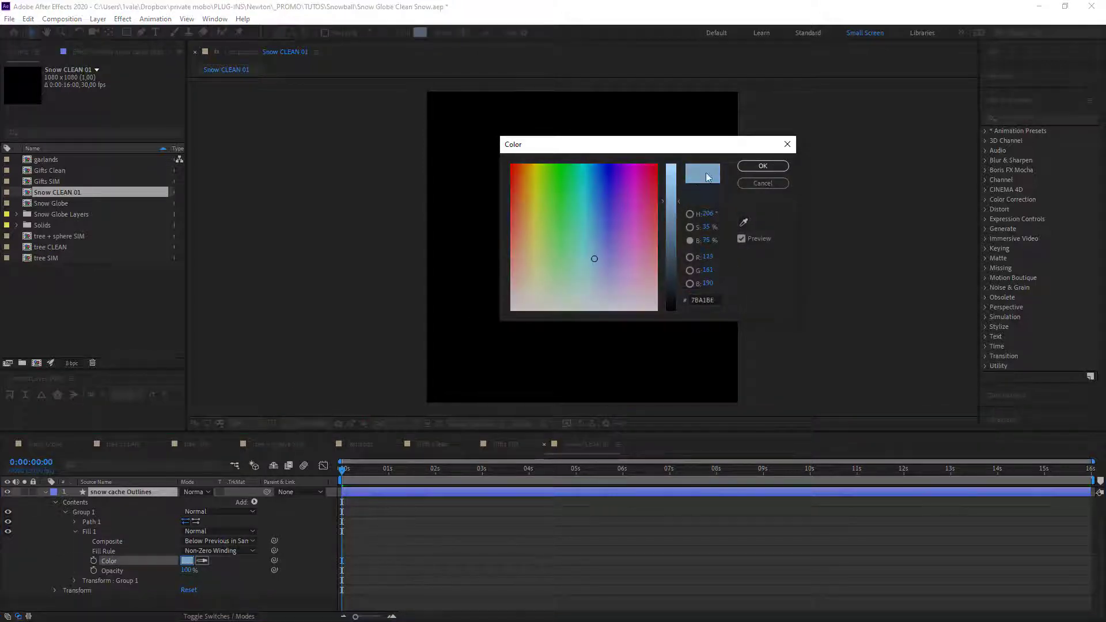
click(763, 166)
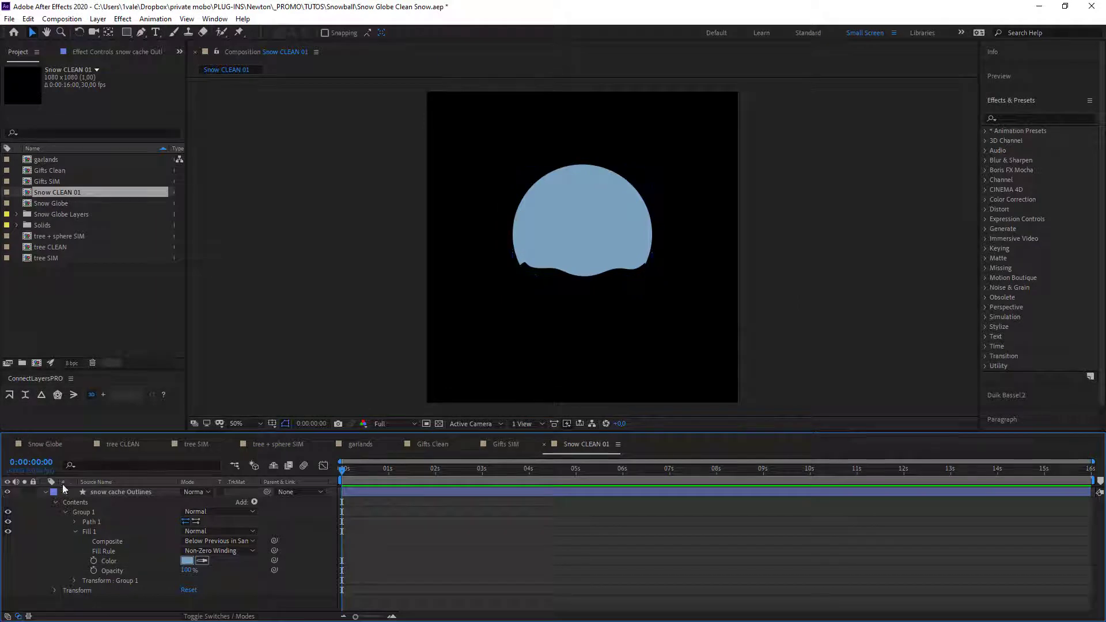
click(45, 492)
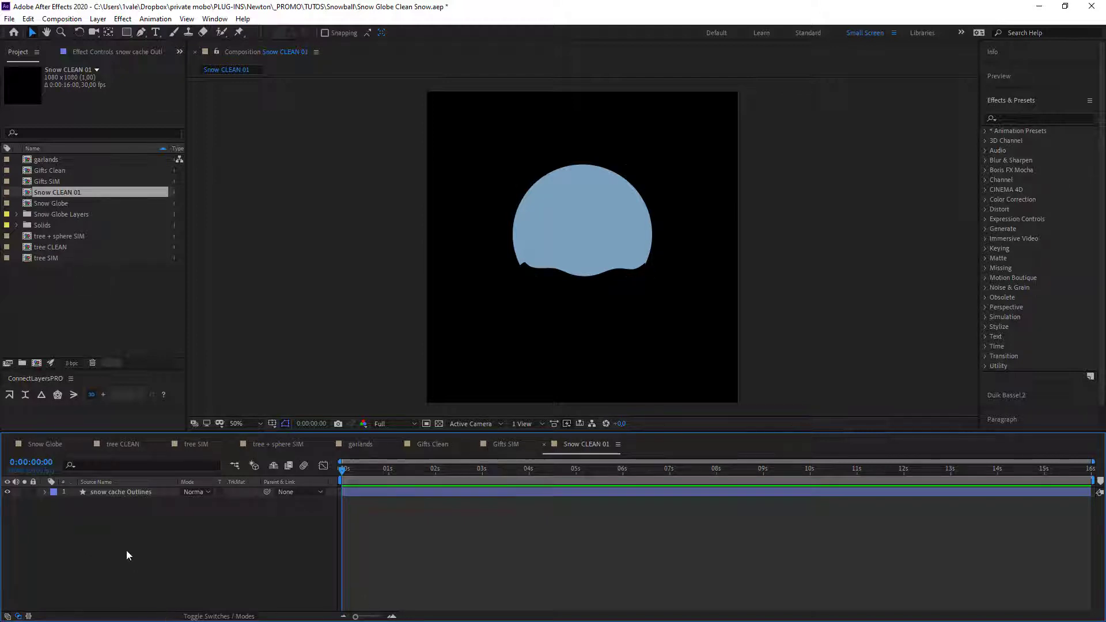
Draw a small white circle inside the dome shape on a new shape layer and centre its anchor point
drag(128, 32, 193, 58)
drag(579, 235, 603, 260)
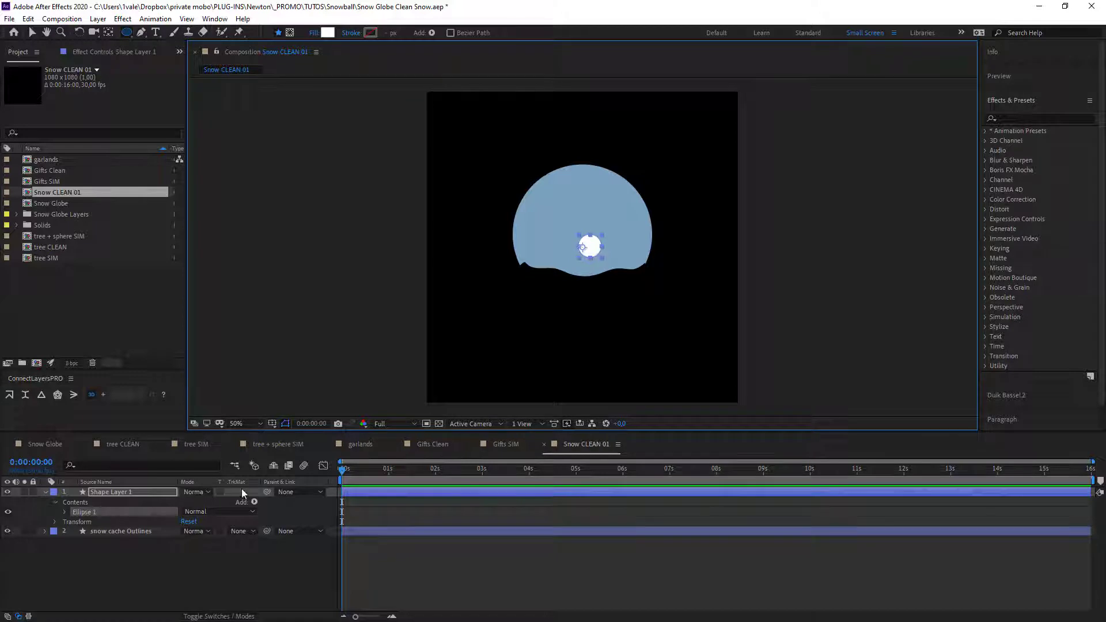
key(ctrl+alt+Home)
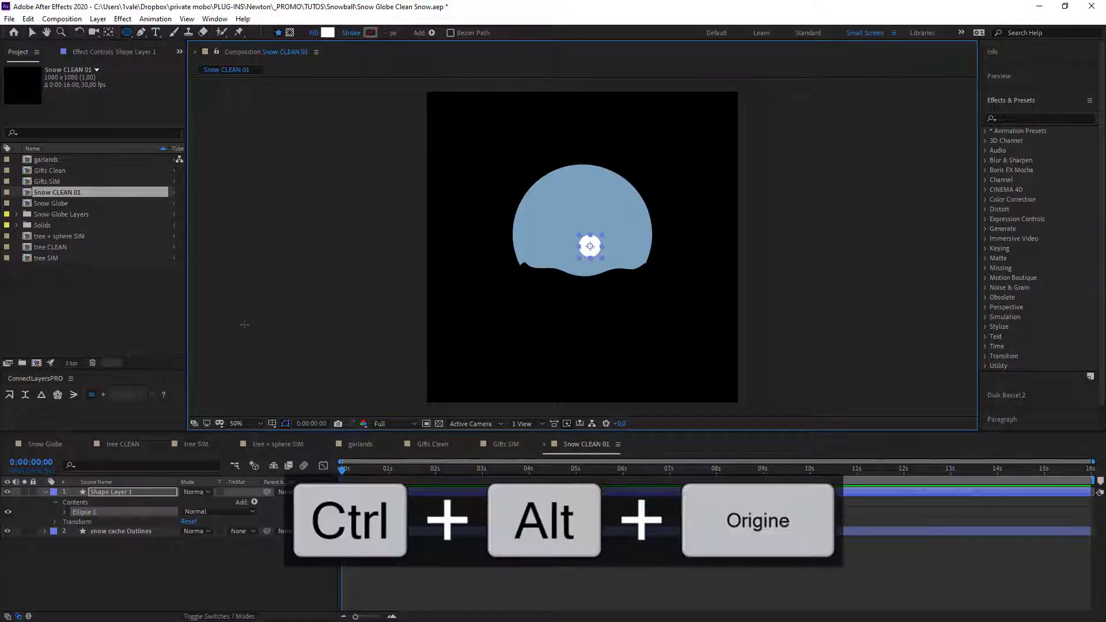
scroll(608, 254, up, 1)
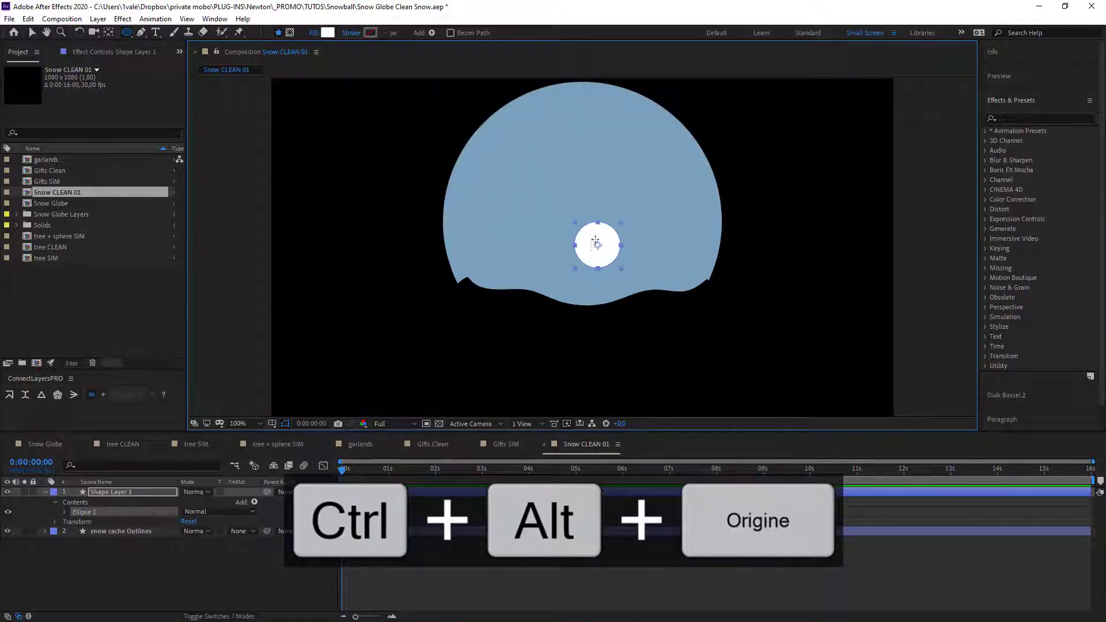
Move the circle's layer below snow cache Outlines and rename it "flake01"
click(109, 565)
drag(113, 492, 113, 551)
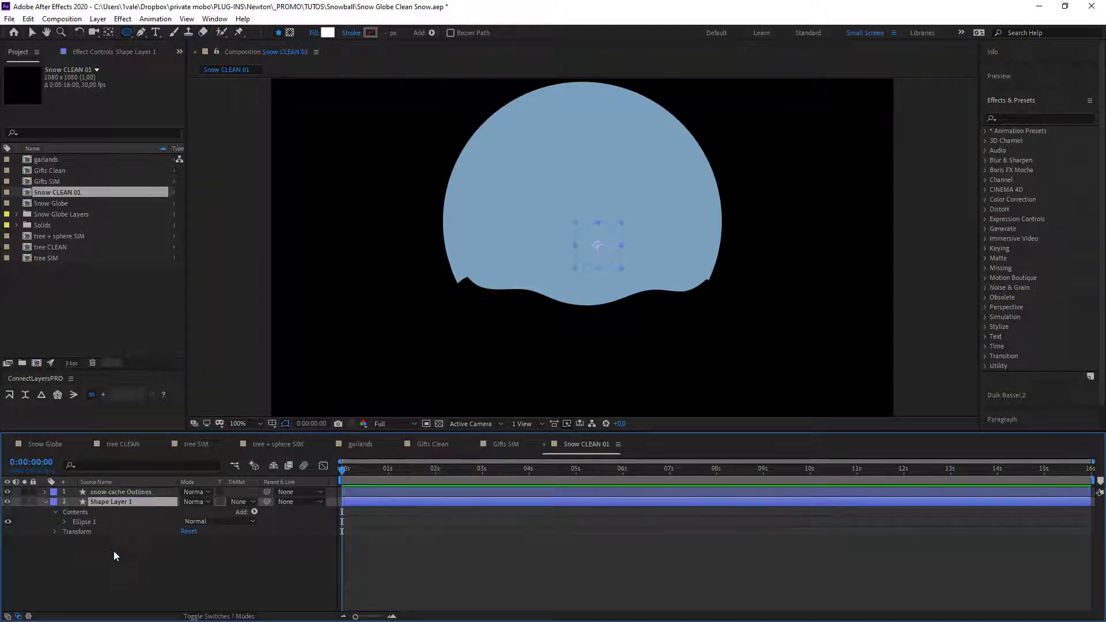
key(Return)
text(f)
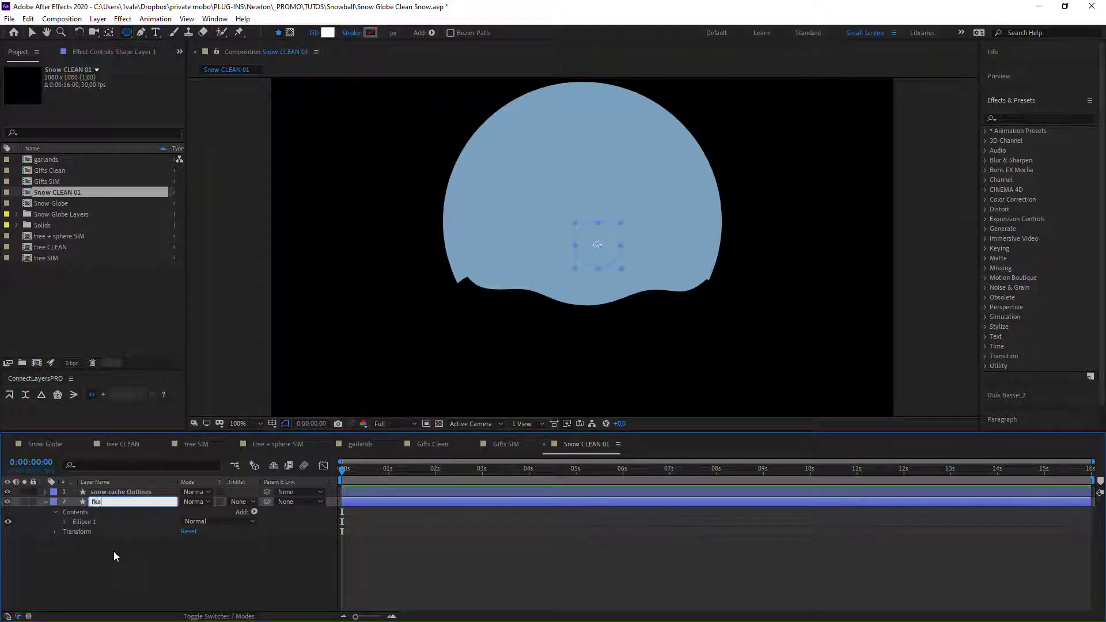
text(lake01)
key(Return)
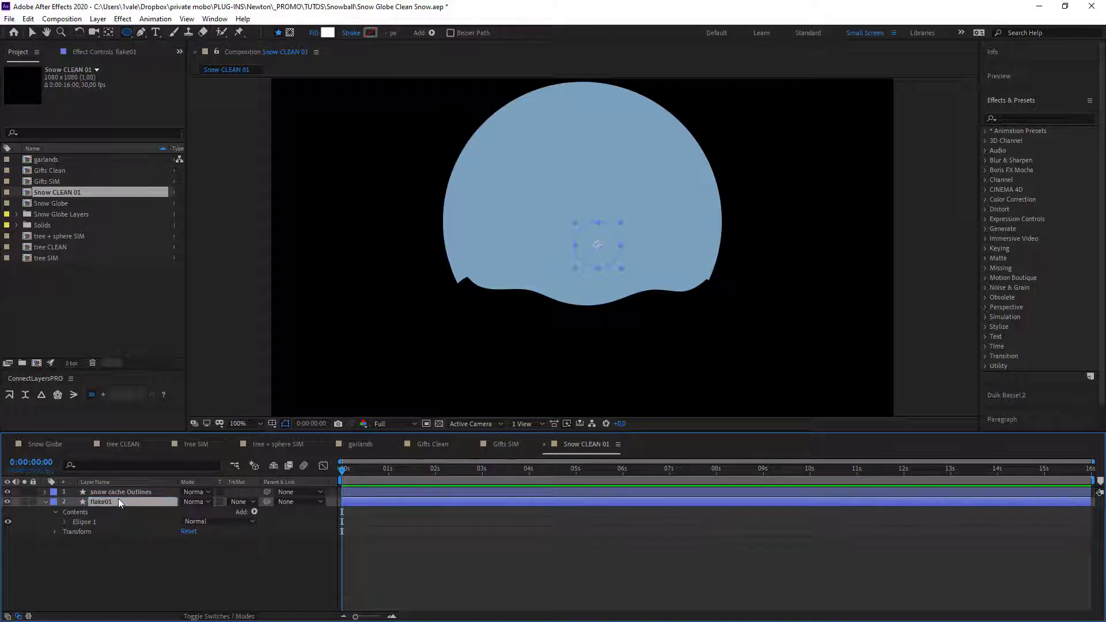
Give the snow cache Outlines layer a Peach label, then lock and hide it
click(54, 492)
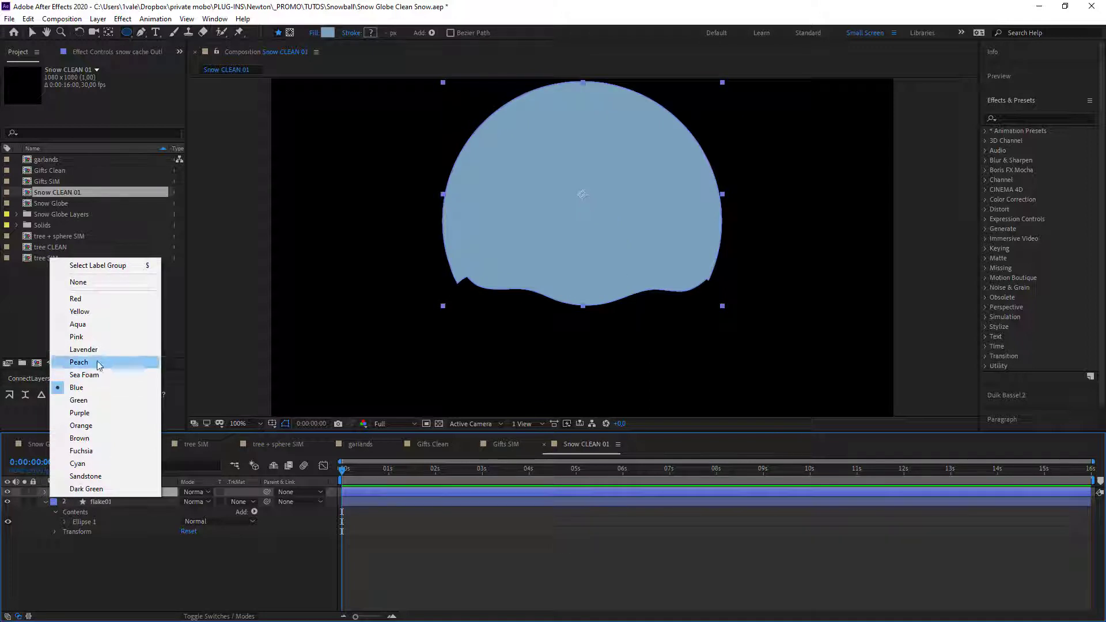
click(98, 363)
click(33, 492)
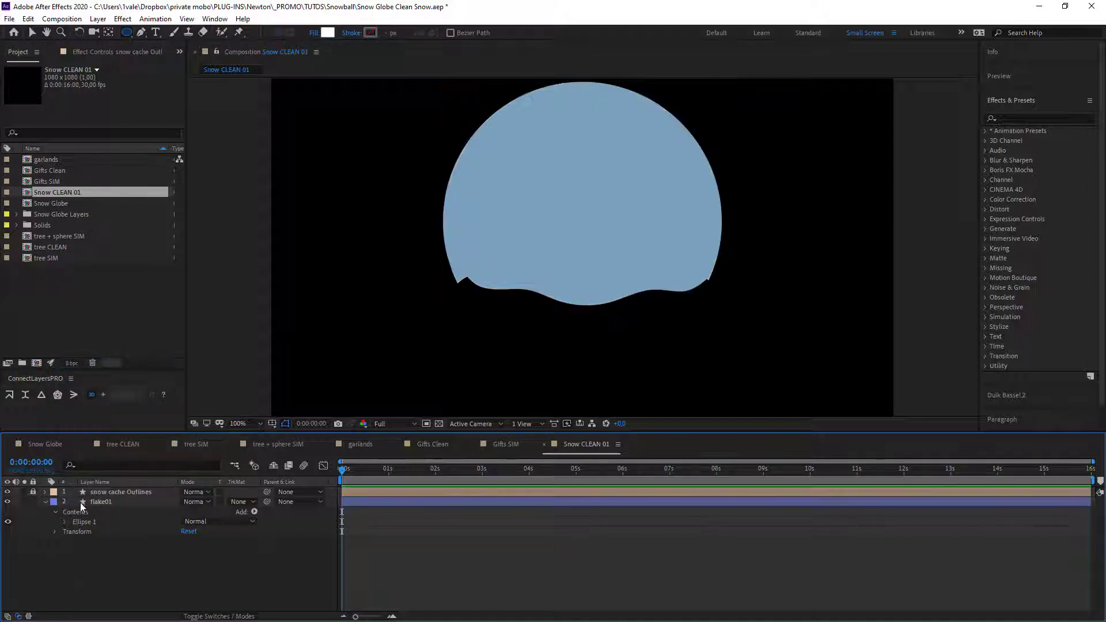
click(97, 502)
click(46, 502)
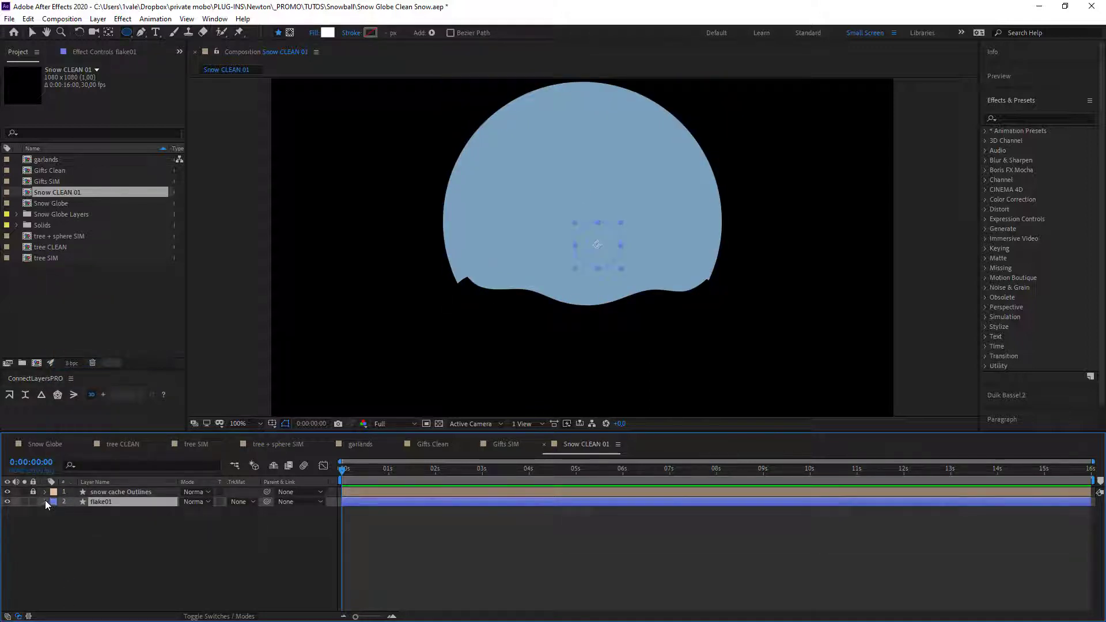
click(8, 492)
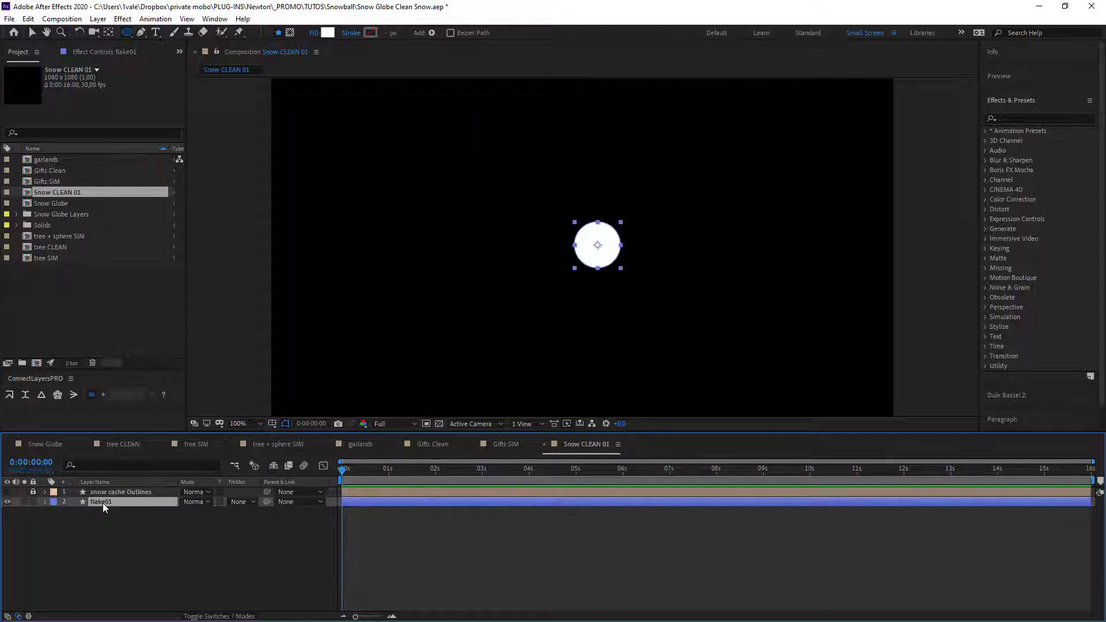
Duplicate the flake01 layer, repeatedly doubling all flake layers until there are 128 flakes
key(ctrl+d)
key(ctrl+a)
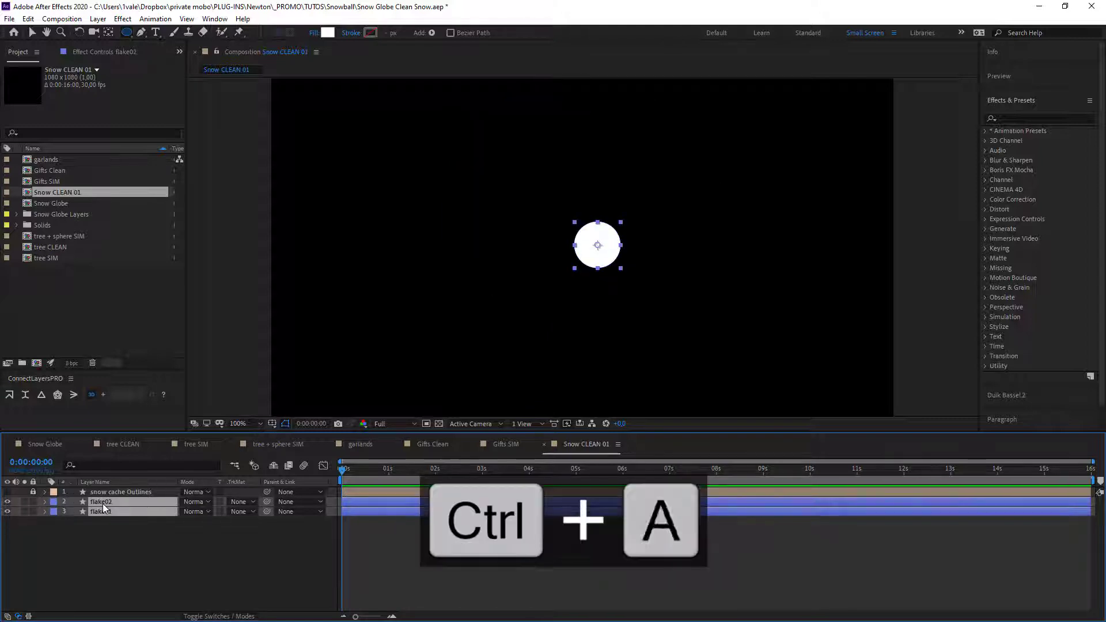
key(ctrl+d)
key(ctrl+a)
key(ctrl+d)
key(ctrl+a)
key(ctrl+d)
key(ctrl+a)
key(ctrl+d)
key(ctrl+a)
key(ctrl+d)
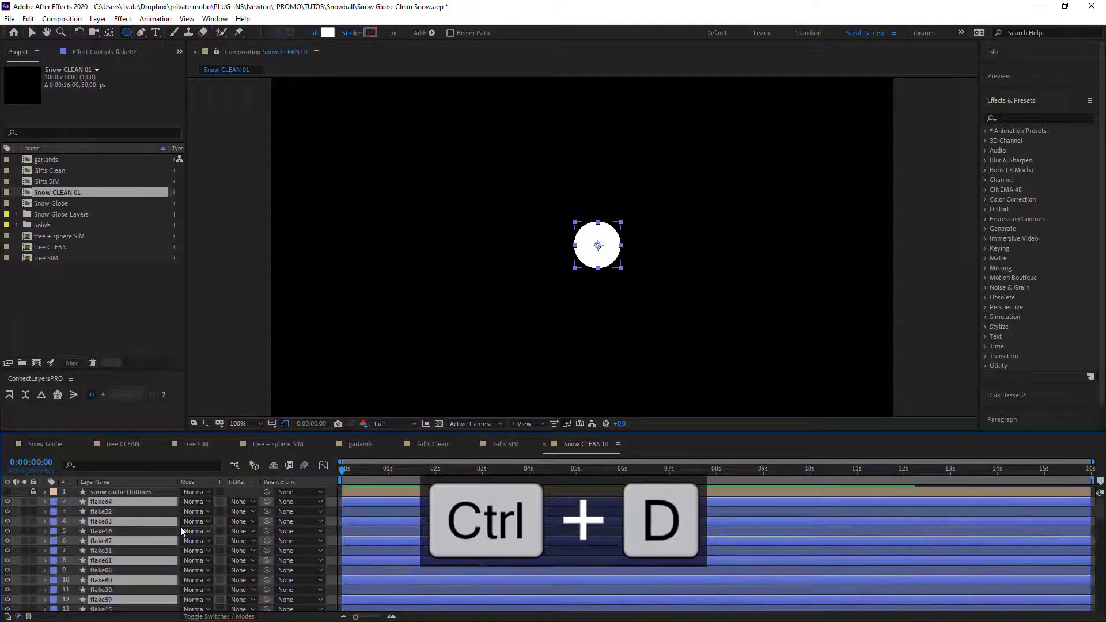
key(ctrl+a)
key(ctrl+d)
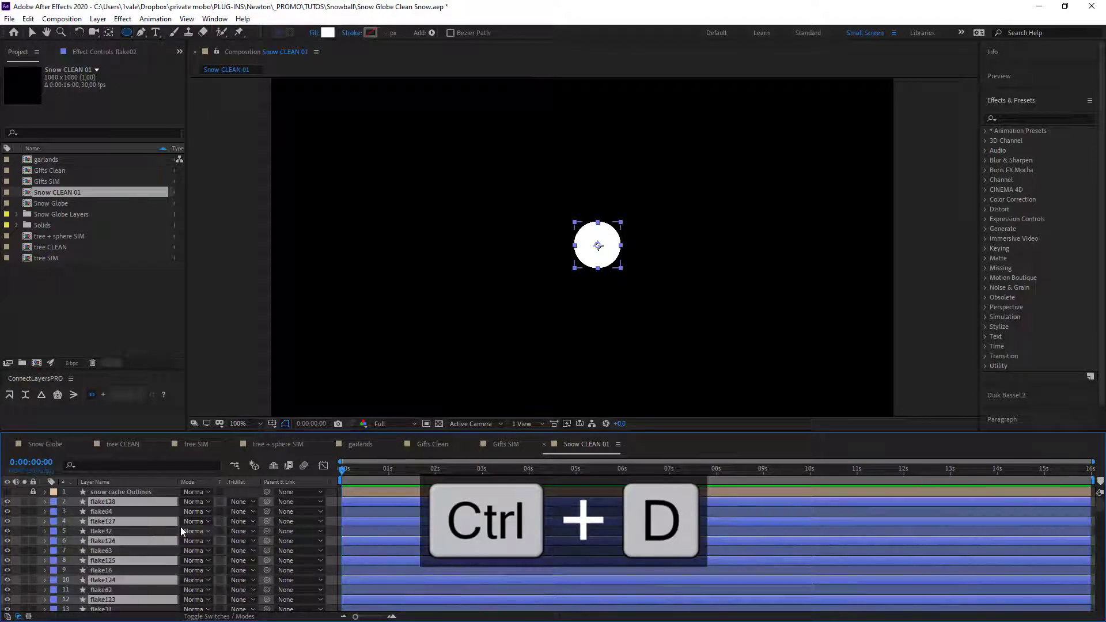
scroll(180, 530, down, 20)
scroll(173, 570, down, 1)
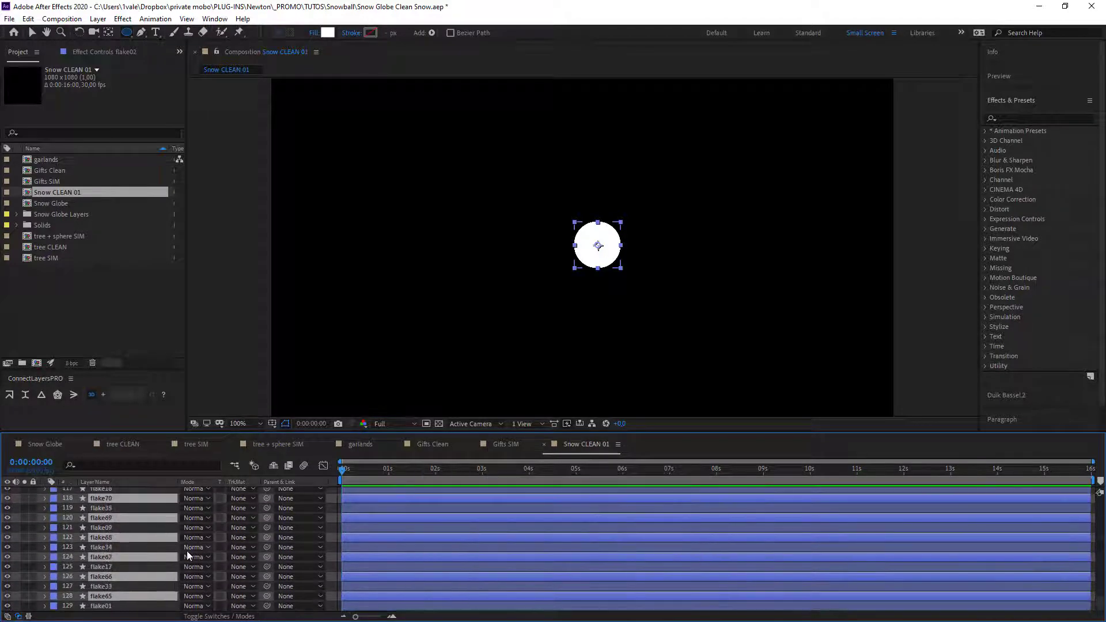
scroll(186, 551, down, 1)
scroll(187, 551, up, 20)
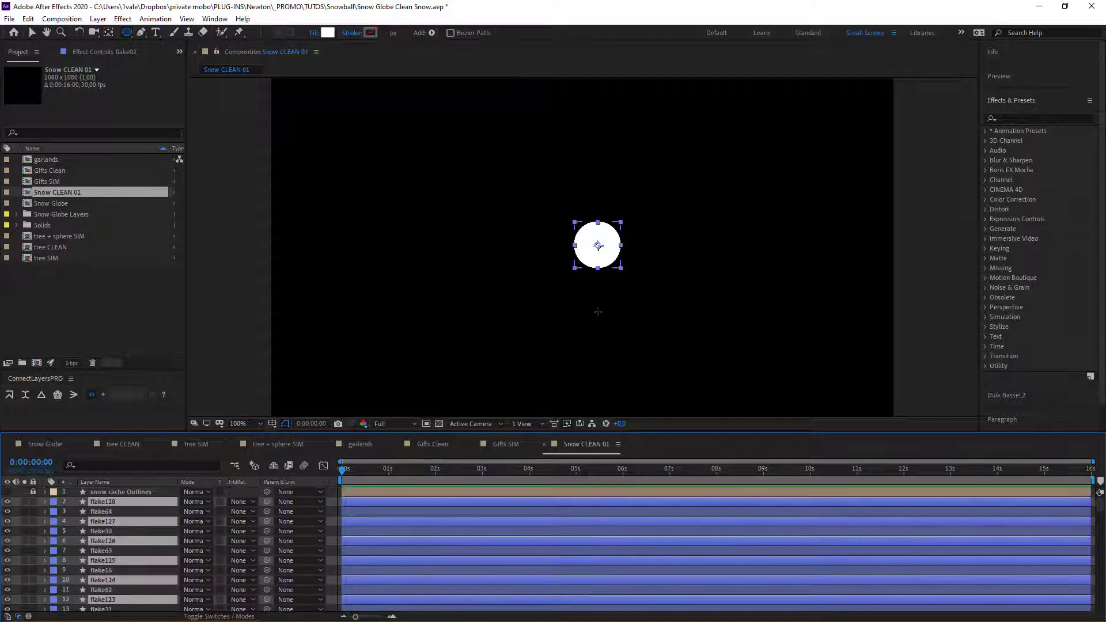
click(575, 337)
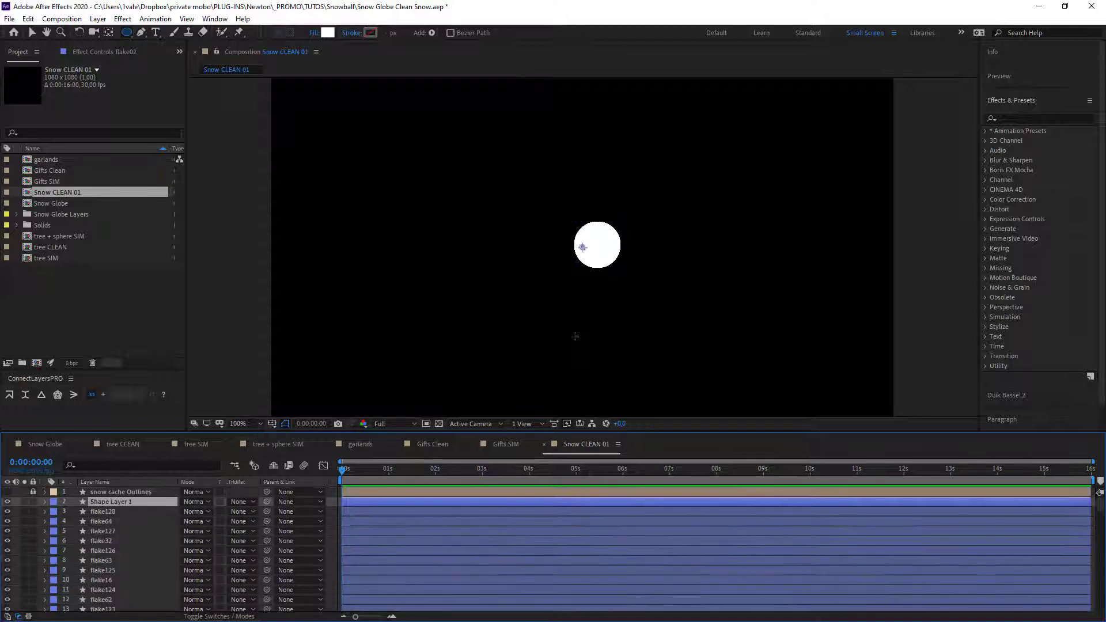
Unlock the snow cache Outlines layer and make it visible again
key(v)
click(399, 358)
scroll(399, 357, up, 1)
scroll(399, 357, down, 5)
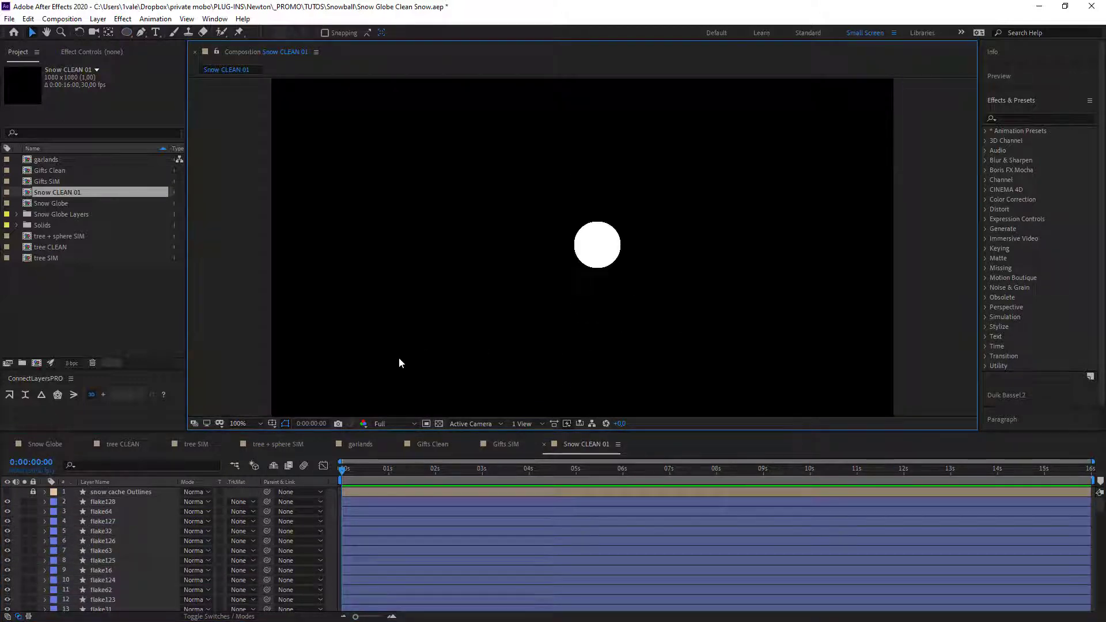
click(7, 492)
click(7, 492)
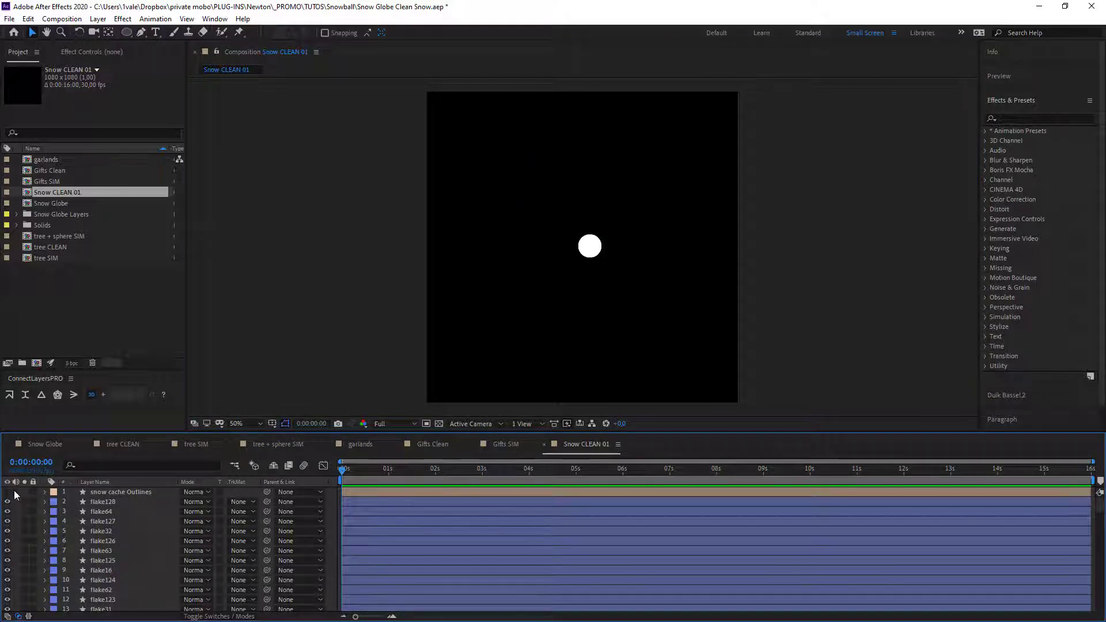
click(118, 492)
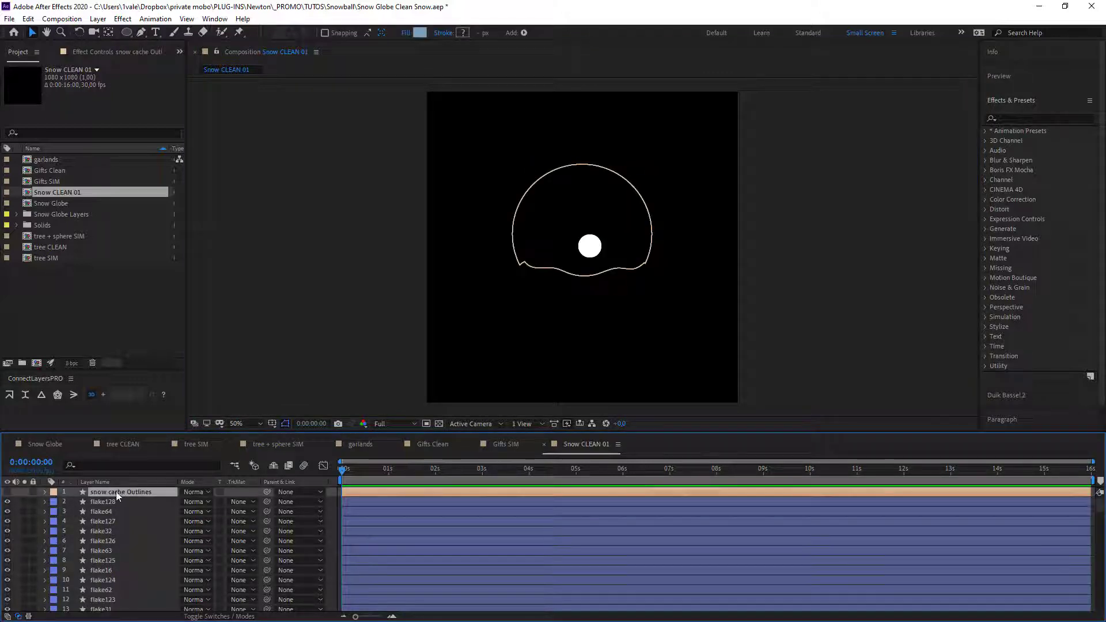
click(7, 492)
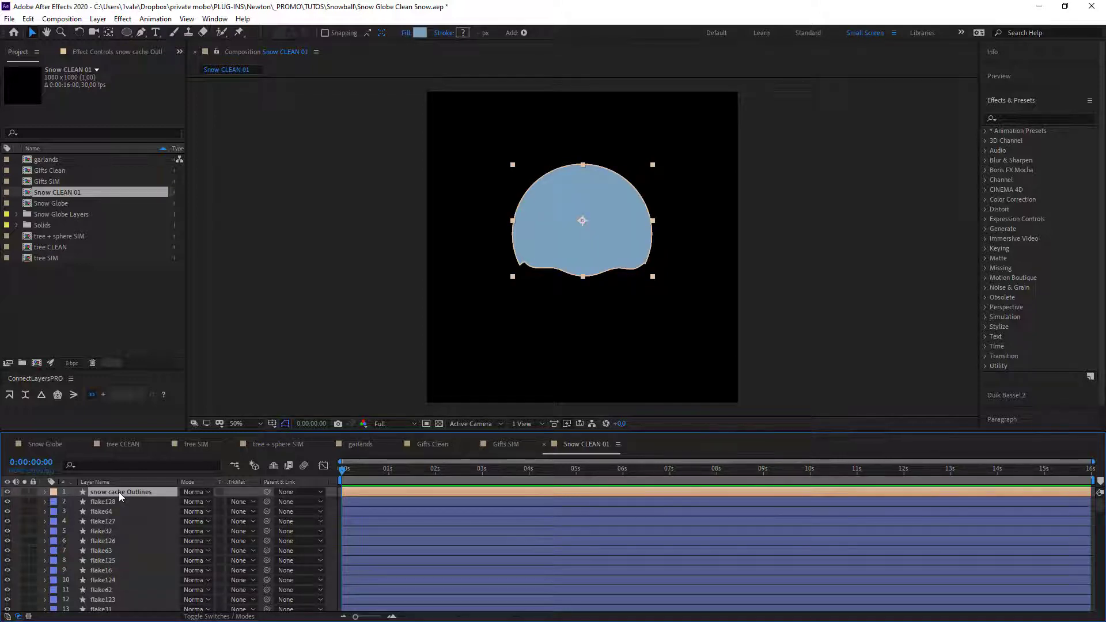
Pre-compose the snow cache Outlines layer into a new composition named "snow cache PST"
key(ctrl+shift+c)
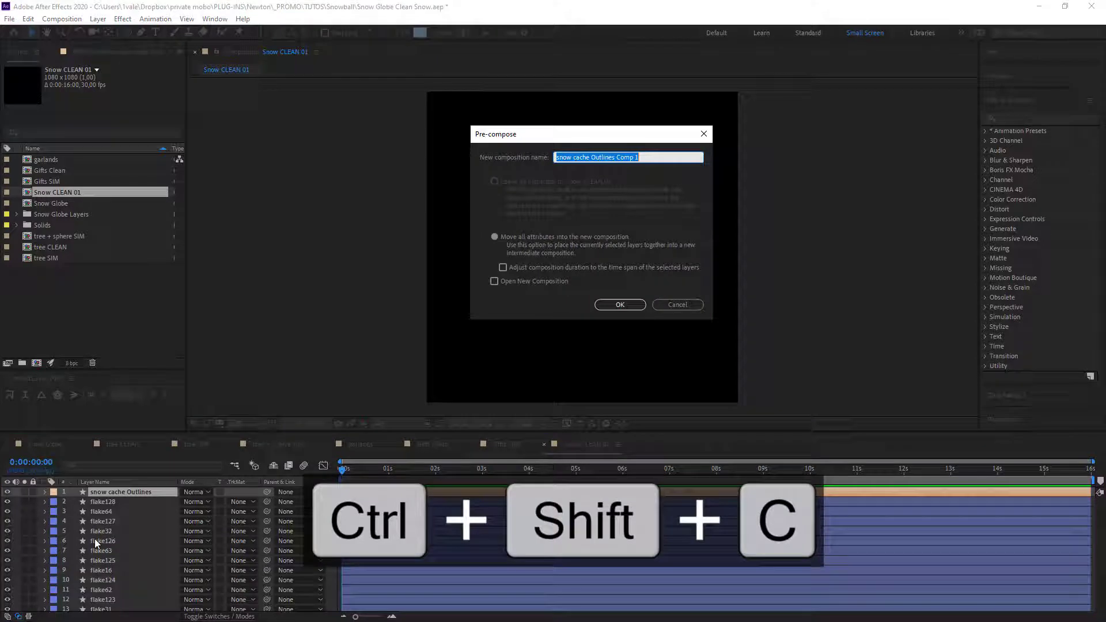
key(Left)
key(shift+Left)
key(shift+Left)
key(shift+Left)
key(shift+Left)
key(shift+Left)
key(shift+Left)
key(shift+Left)
key(shift+Left)
key(shift+Left)
key(shift+Left)
key(shift+Left)
key(shift+Left)
key(shift+Left)
key(shift+Left)
key(shift+Left)
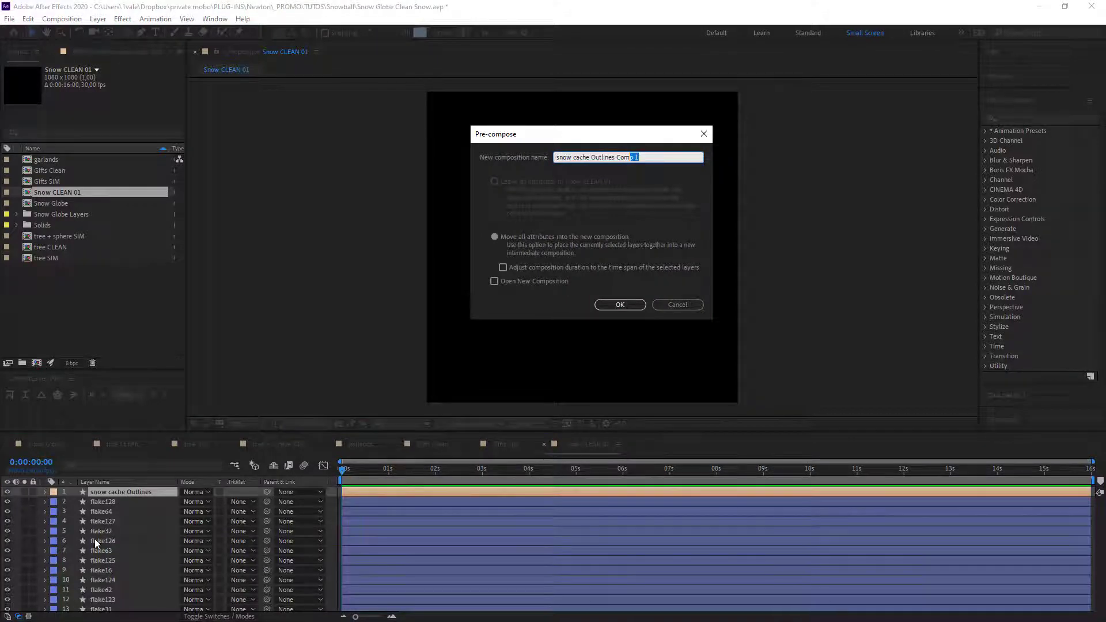
key(shift+Right)
text(PA)
key(BackSpace)
text(ST)
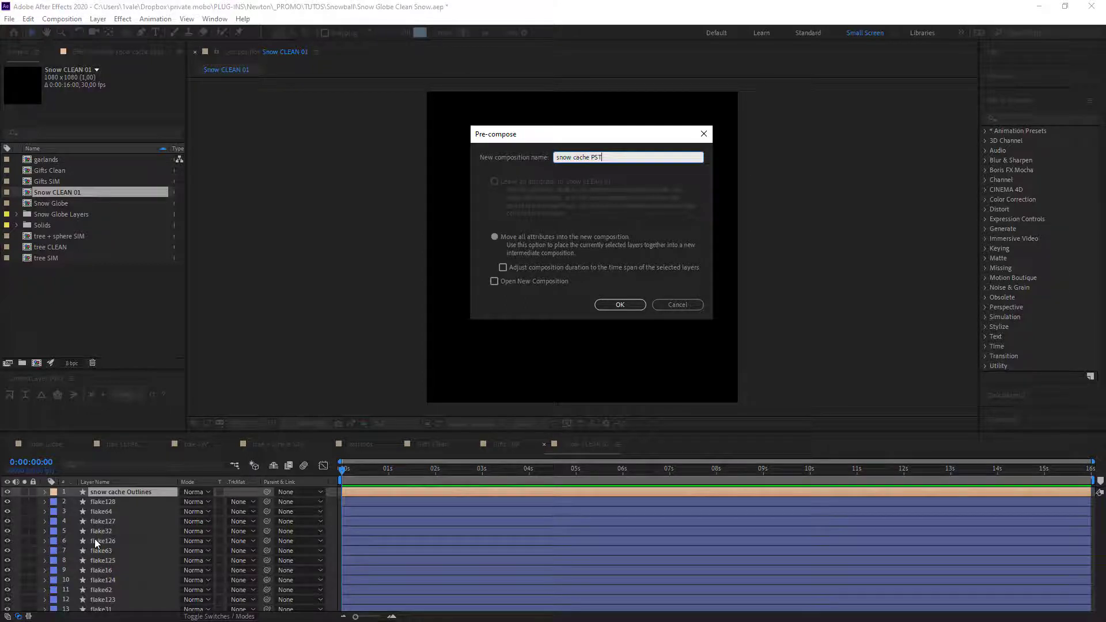
key(Return)
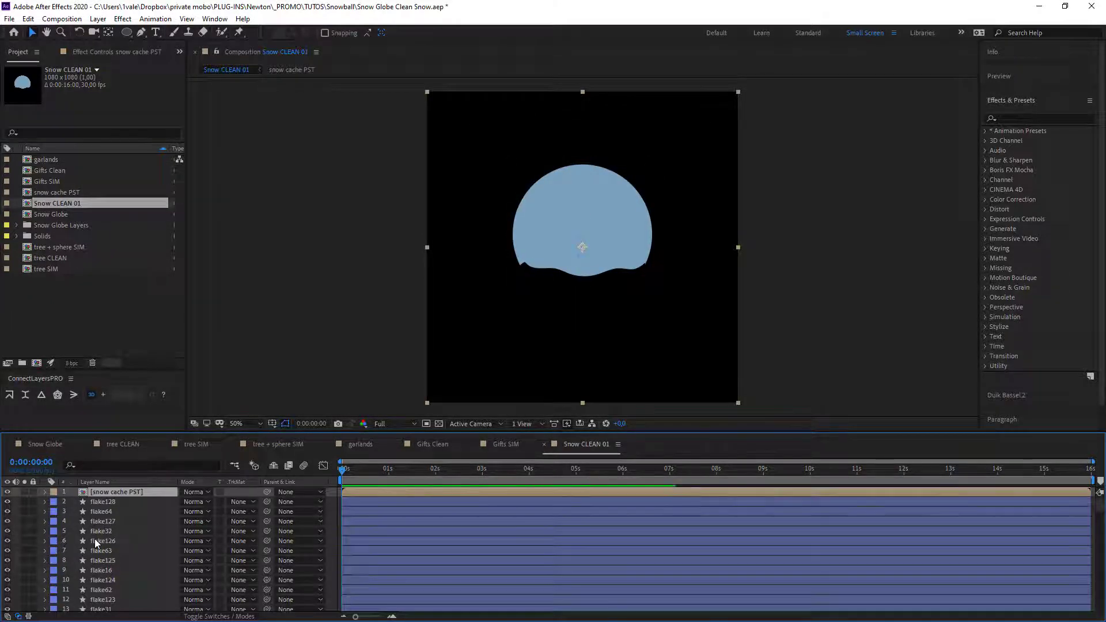
Find the Pastiche effect and apply it to the snow cache PST layer
click(1009, 115)
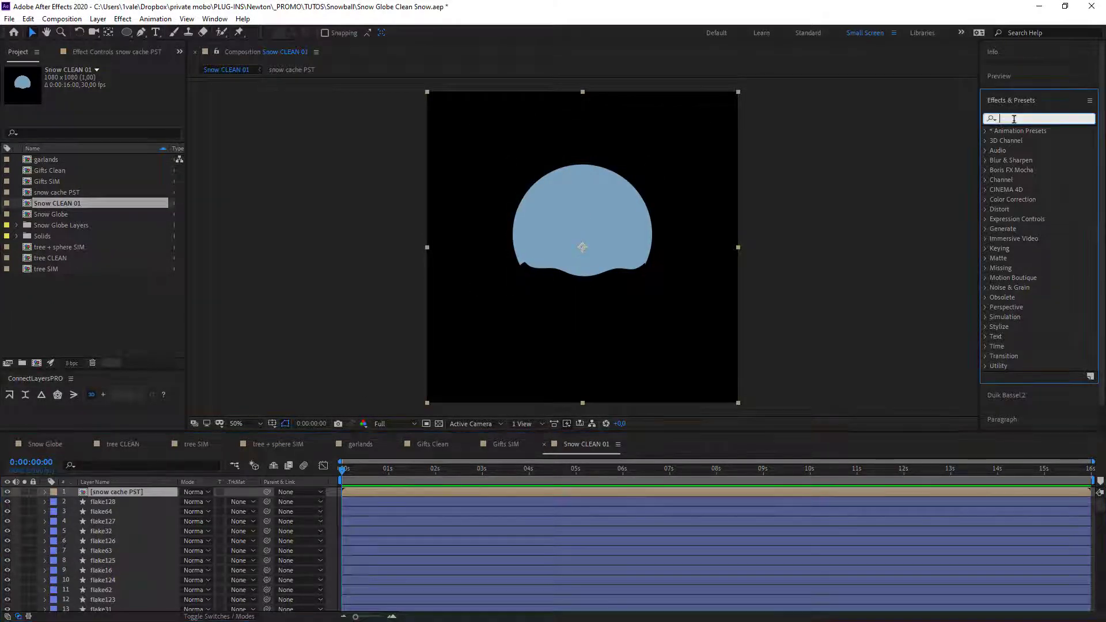
text(pas)
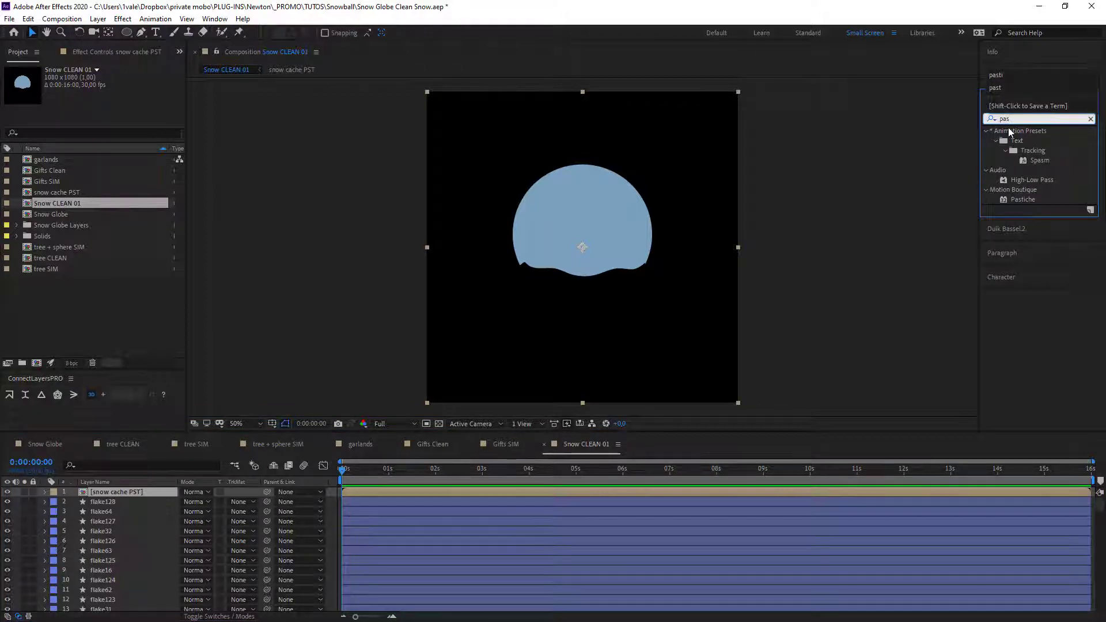
double_click(1024, 198)
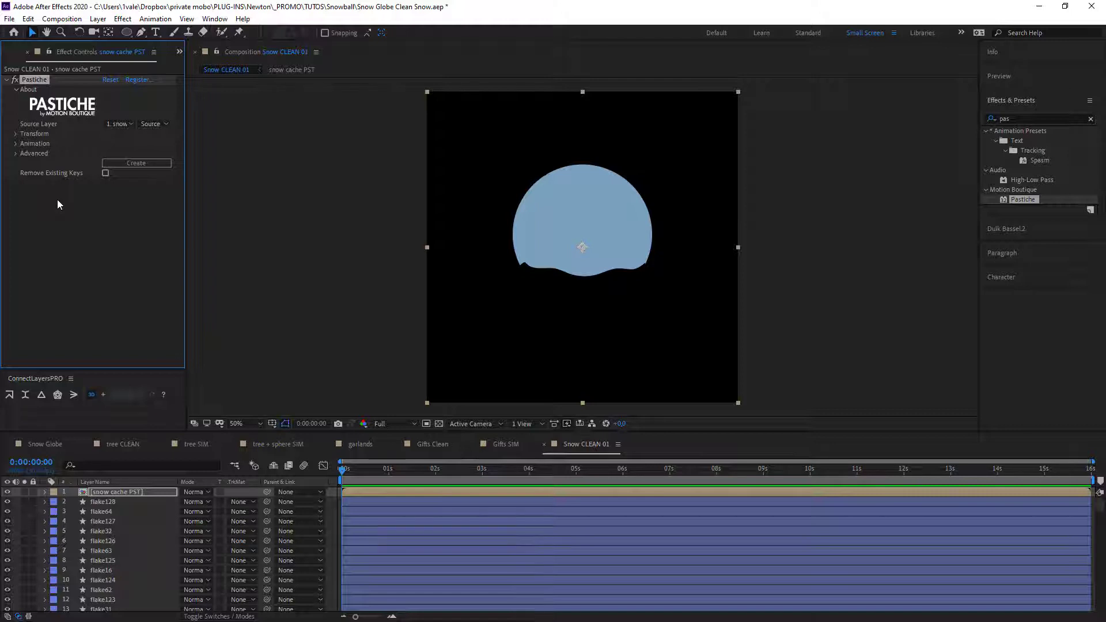
Lower the opacity of the snow cache PST layer to 44%
click(122, 493)
key(t)
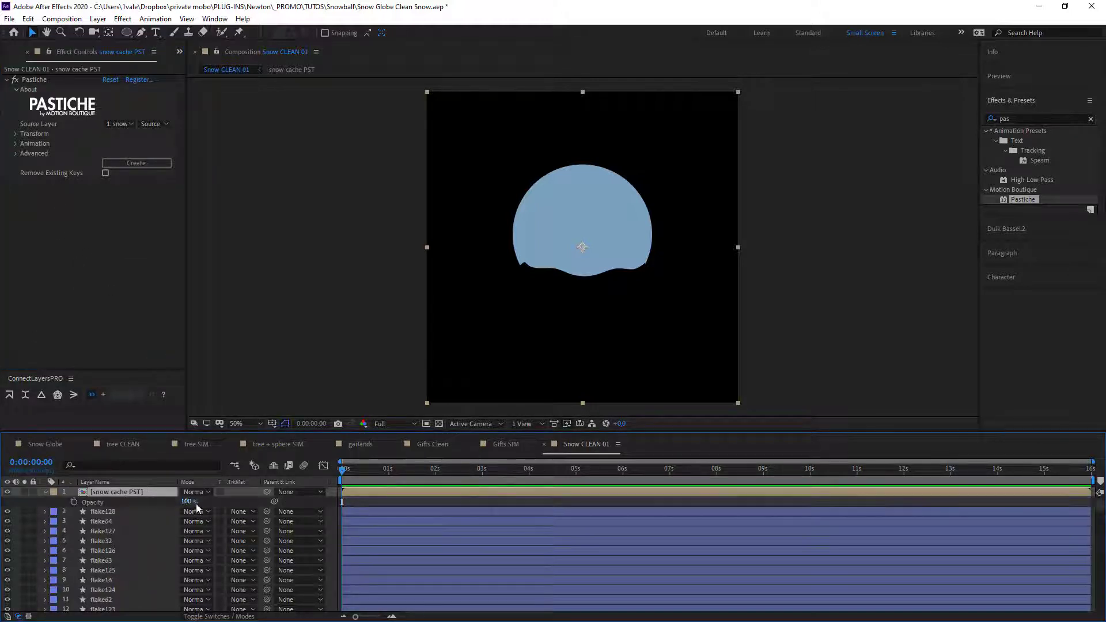
drag(188, 502, 155, 503)
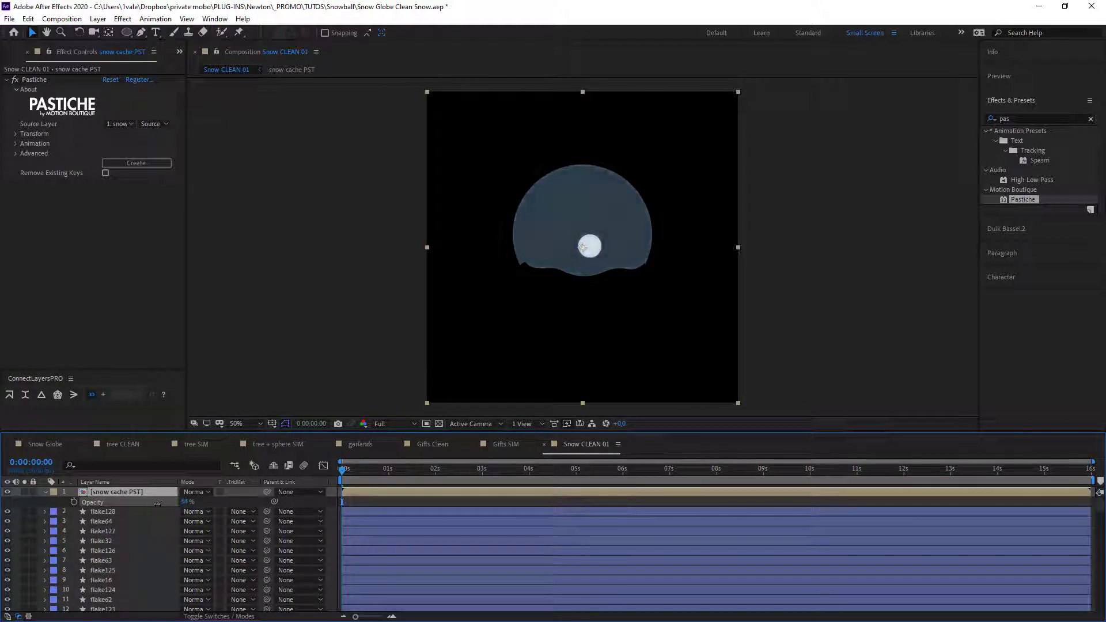
click(212, 391)
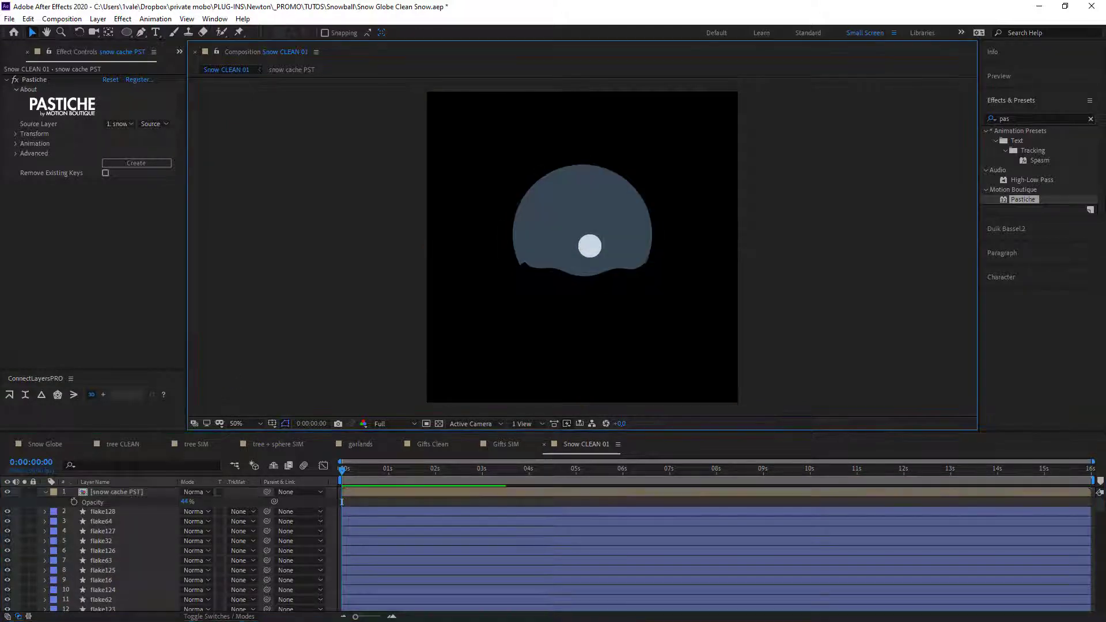
Distribute the flakes across the dome with Pastiche, and recreate the layout with a Rescale Factor of 30%
click(146, 164)
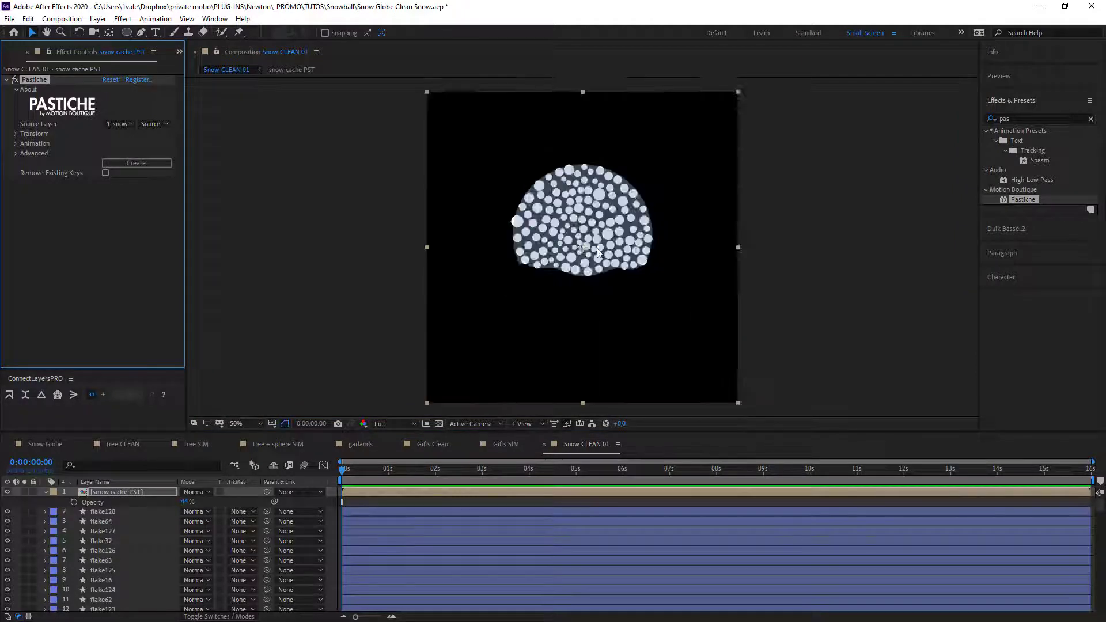
scroll(597, 252, up, 1)
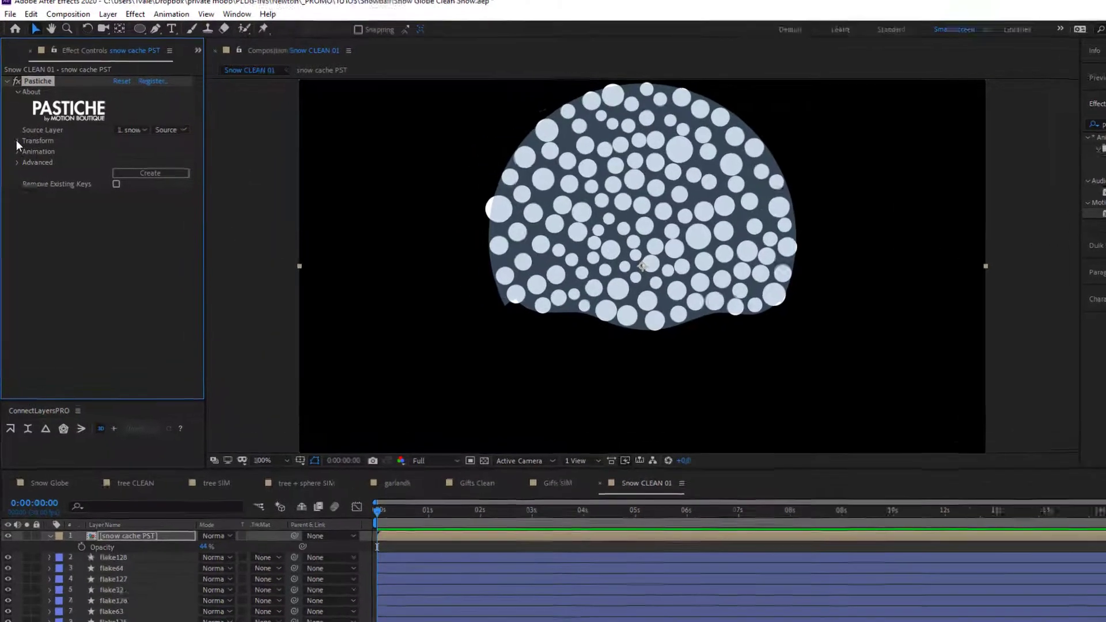
click(15, 134)
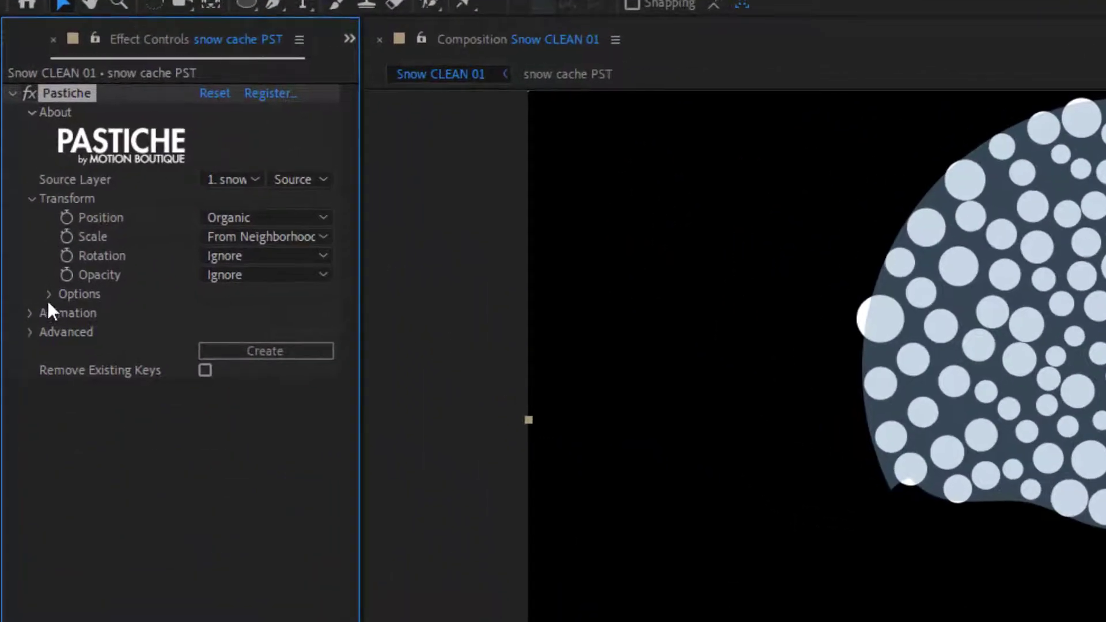
click(47, 295)
click(223, 372)
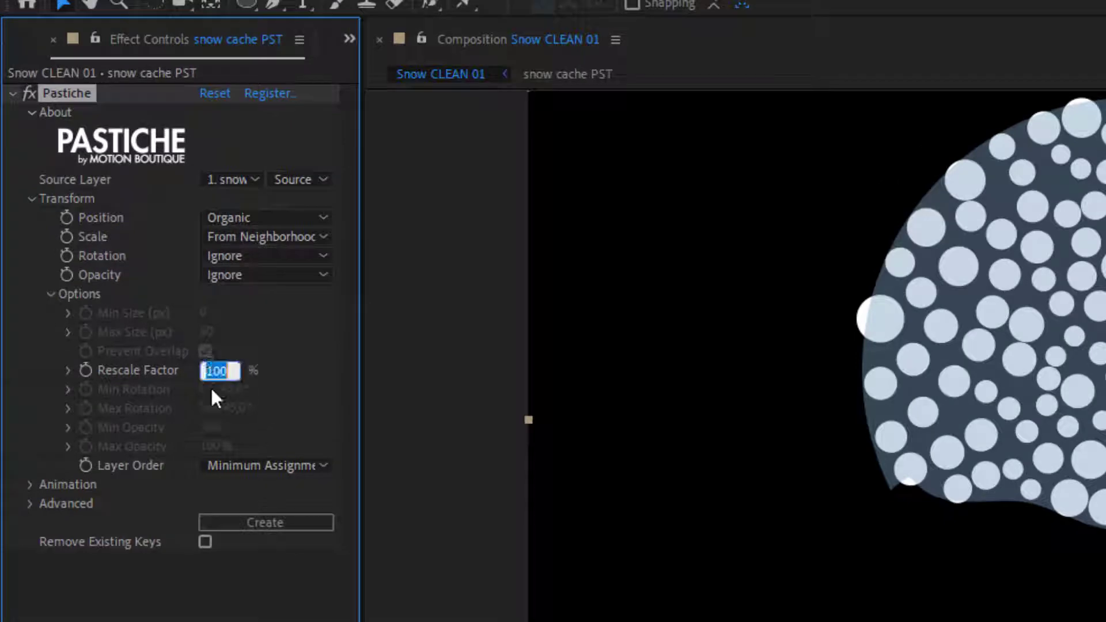
text(30)
click(304, 612)
click(281, 522)
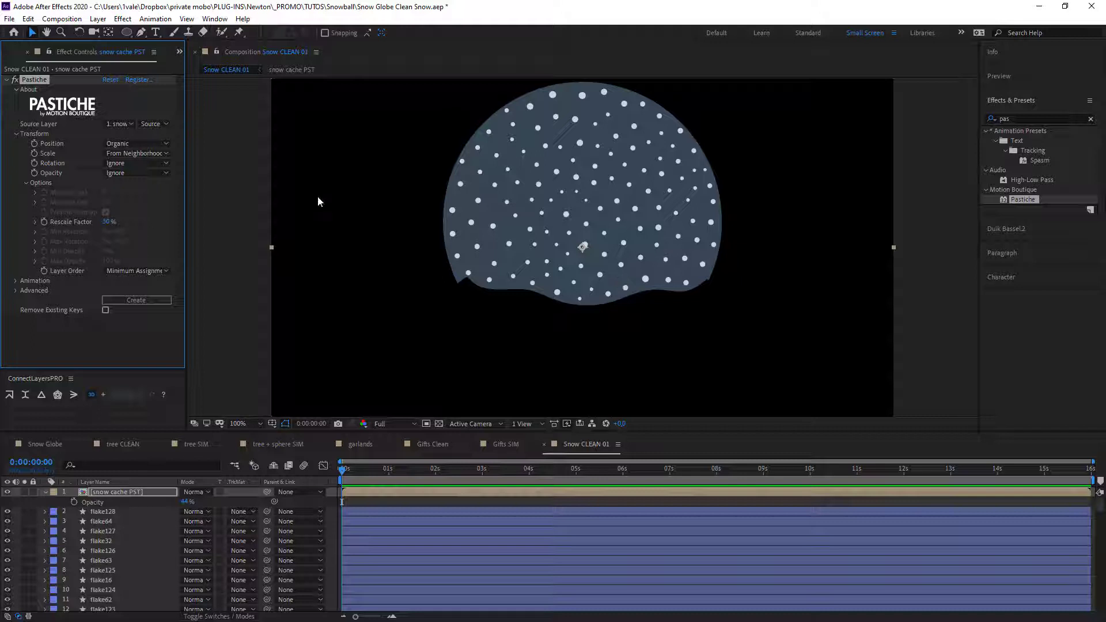
Set the Pastiche Rescale Factor to 25% and recreate the flake distribution
click(107, 222)
text(25)
key(Return)
click(155, 300)
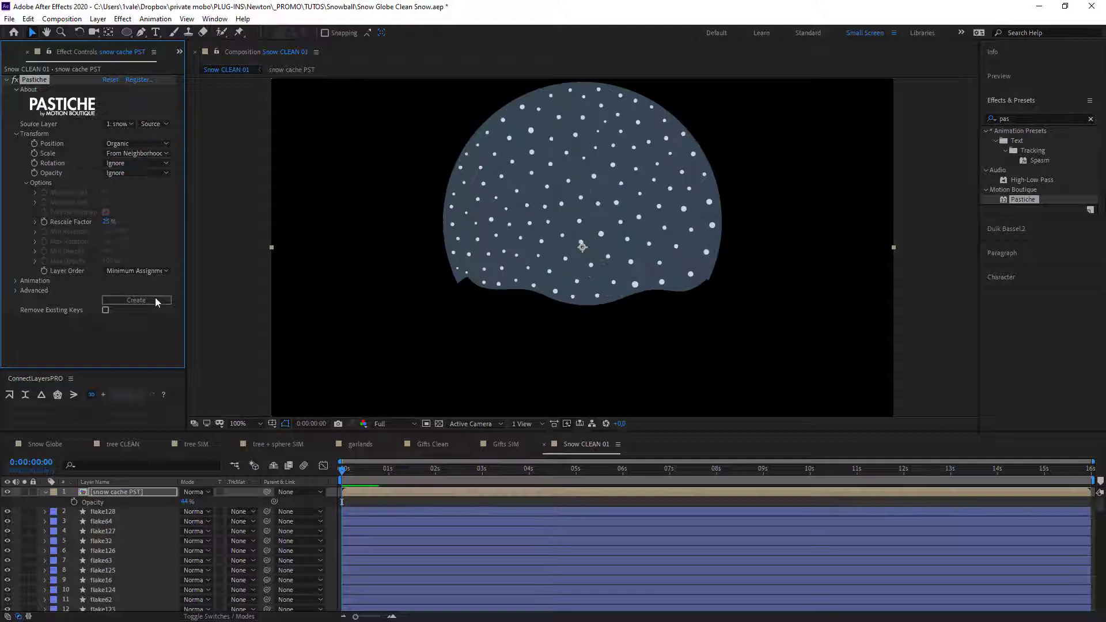
scroll(537, 229, down, 4)
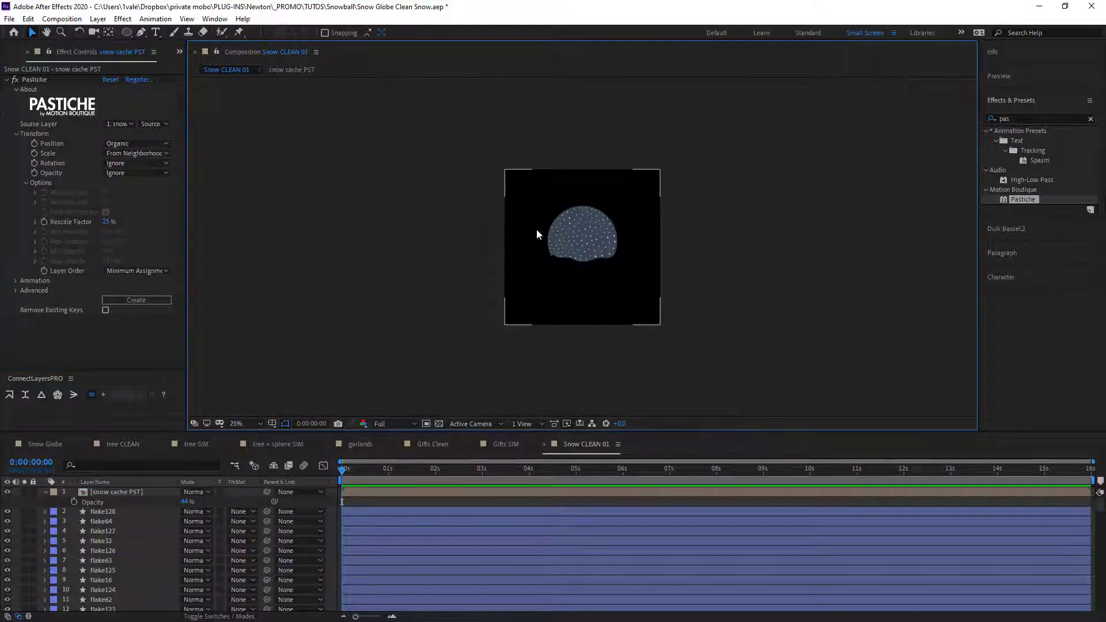
scroll(537, 231, up, 4)
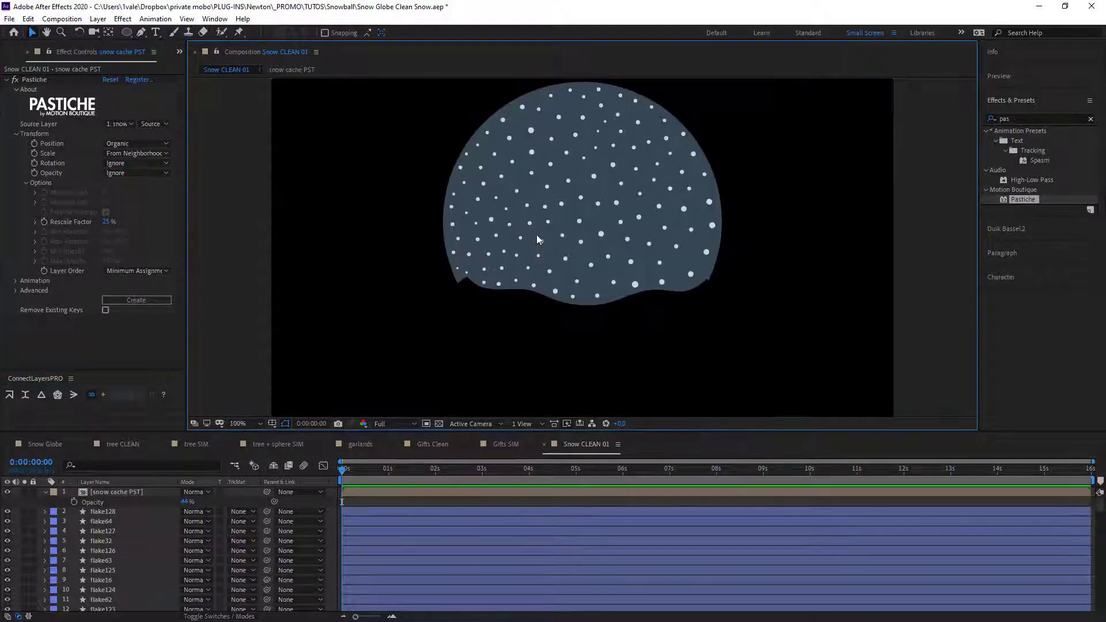
Temporarily hide the snow cache PST layer to examine the flakes on their own
click(7, 492)
click(240, 283)
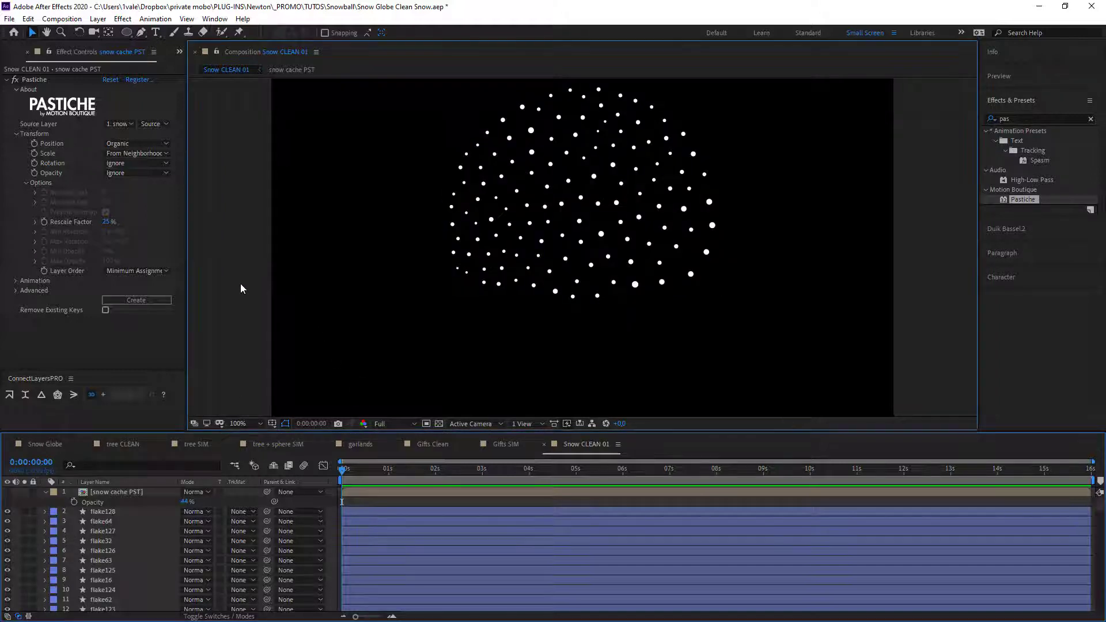
scroll(440, 262, down, 3)
scroll(486, 244, up, 3)
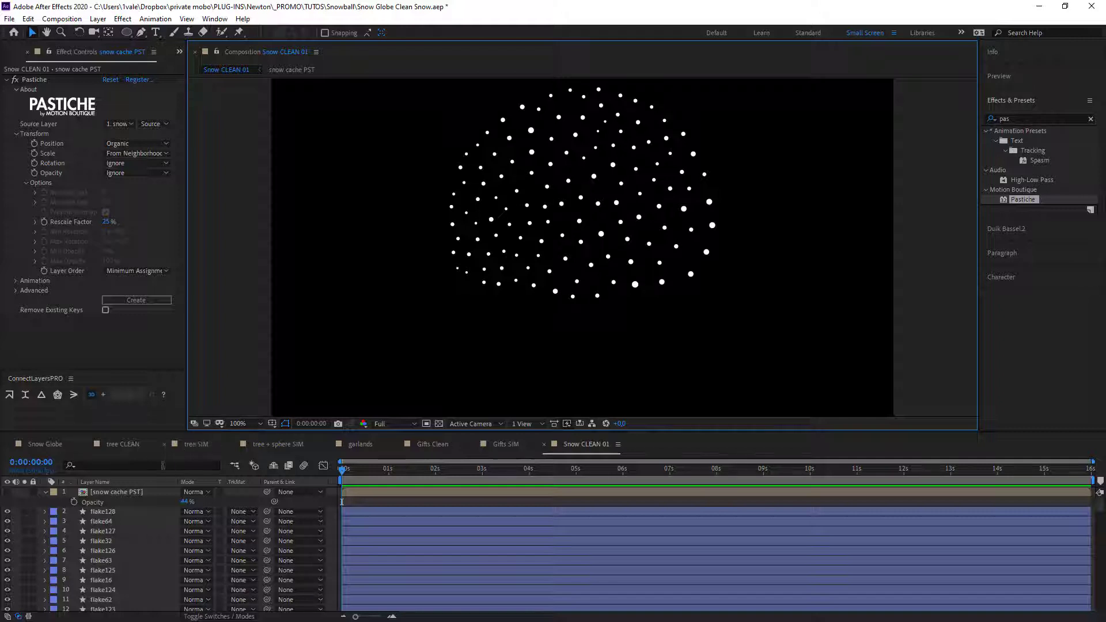
click(7, 492)
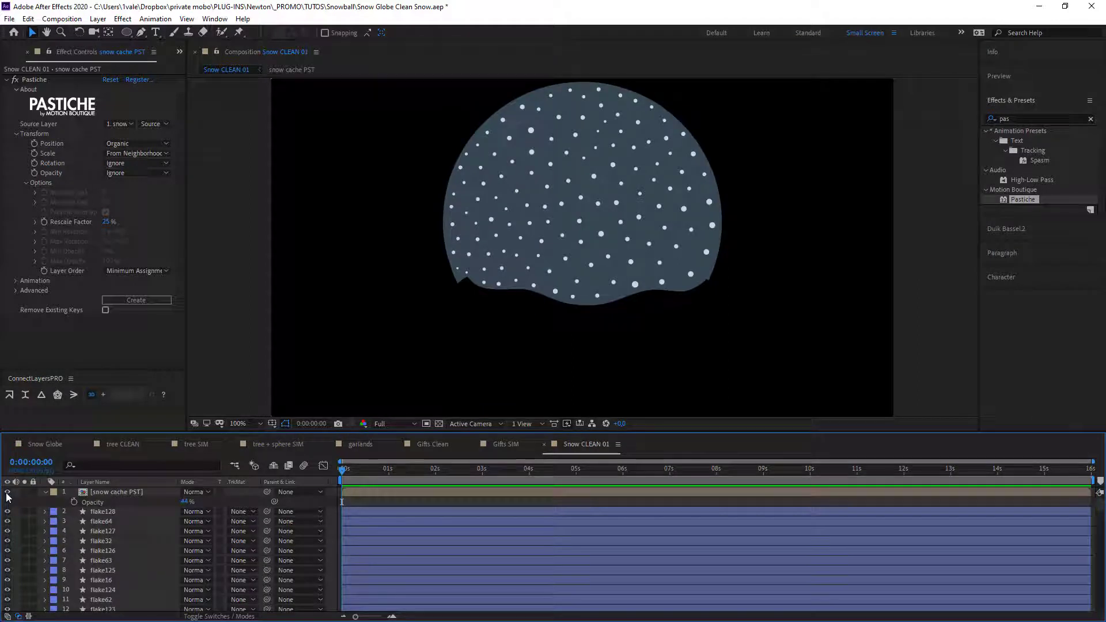
Copy snow cache Outlines from the snow cache PST composition into Snow CLEAN 01, below the snow cache PST layer, and hide that PST layer
double_click(104, 491)
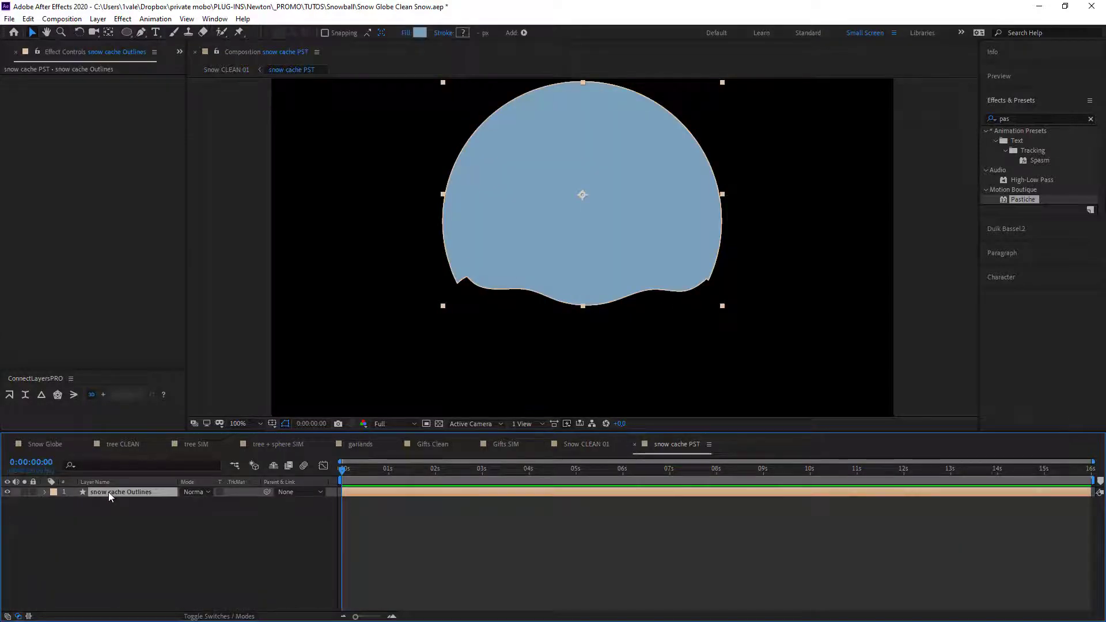
key(ctrl+c)
click(226, 69)
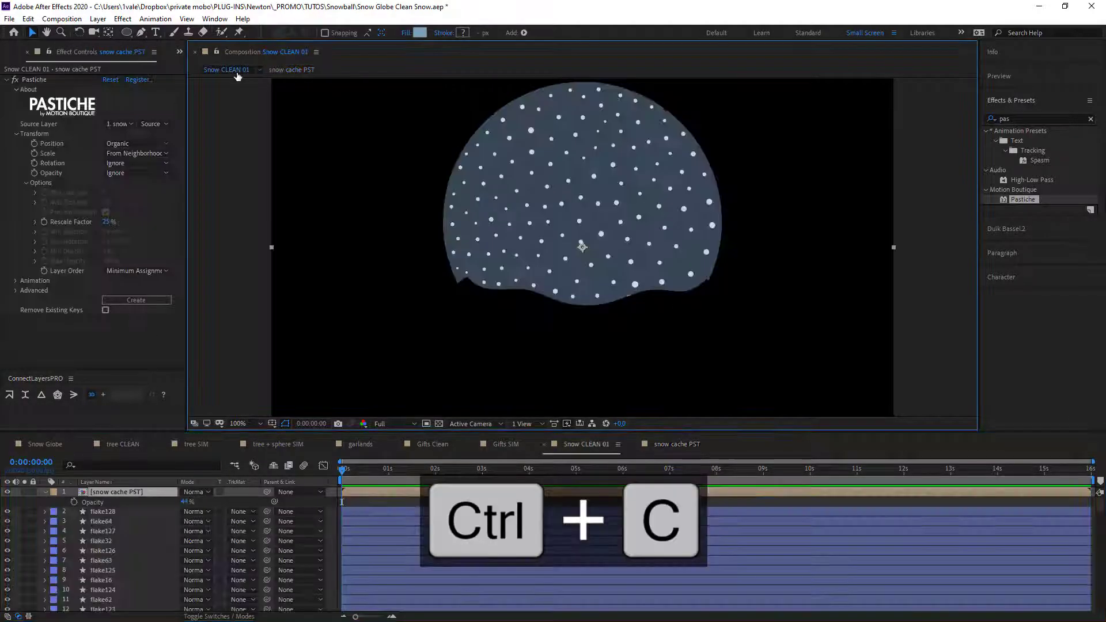
key(ctrl+v)
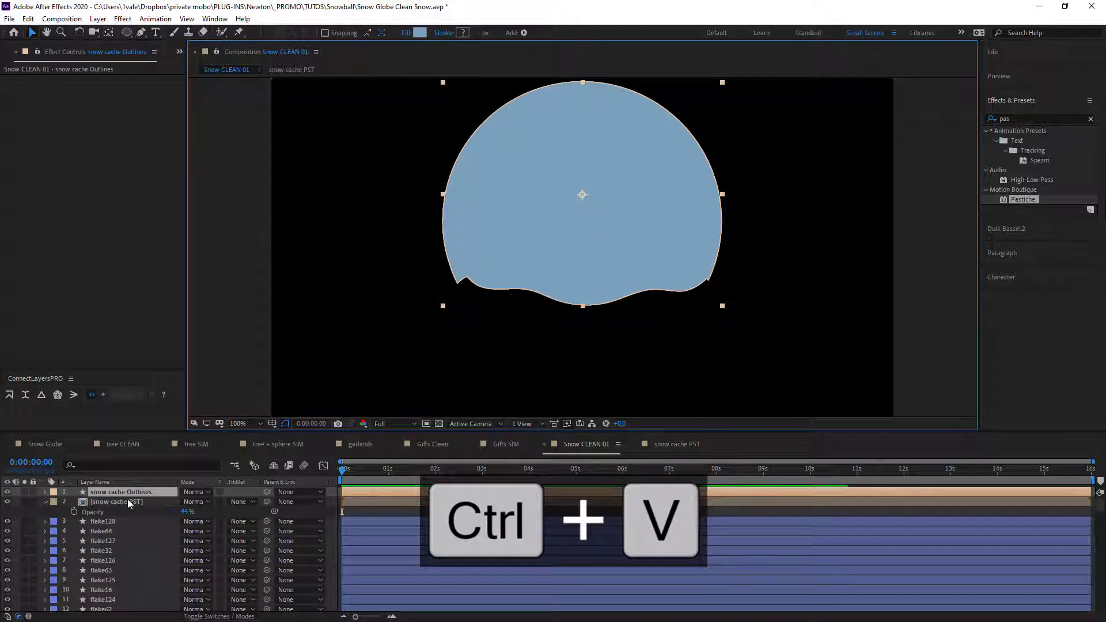
drag(126, 499, 132, 512)
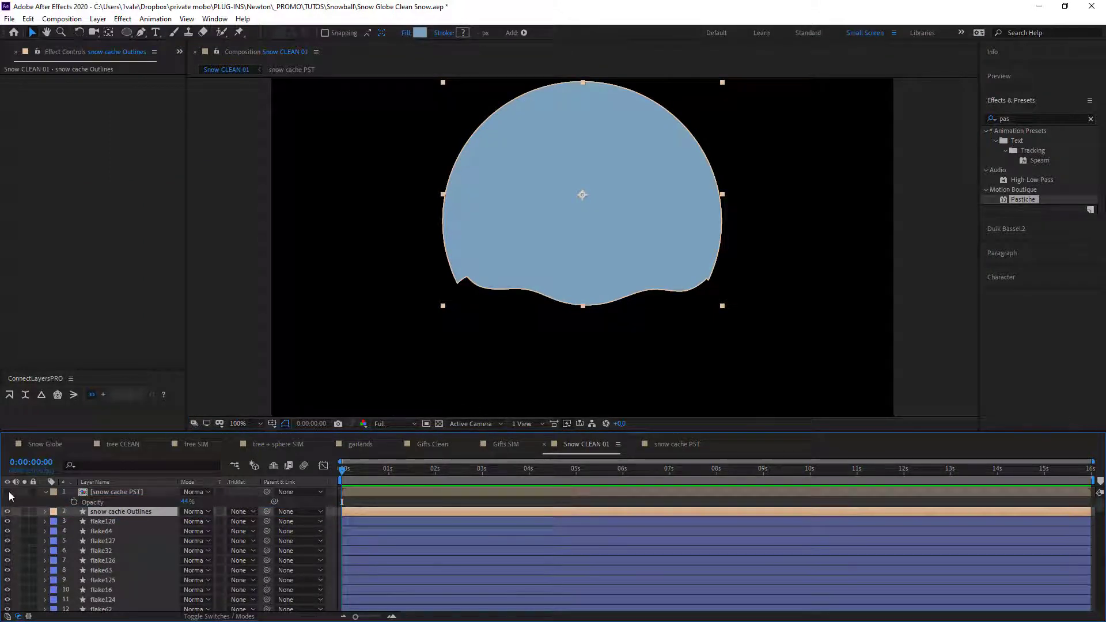
Delete the fill from Group 1 of the pasted snow cache Outlines layer
click(46, 512)
click(54, 523)
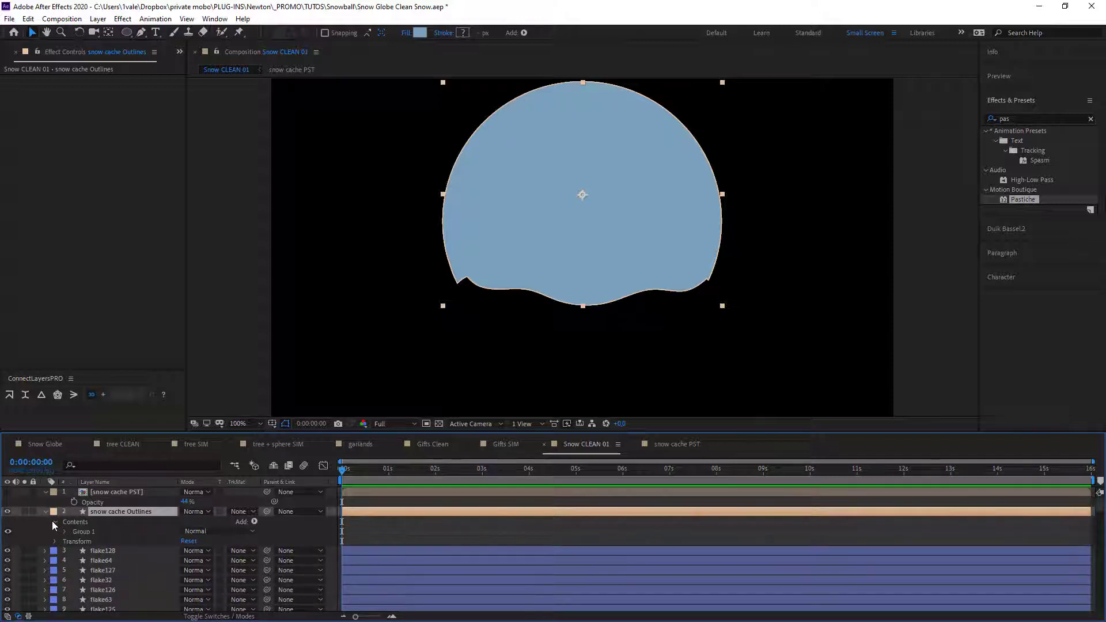
click(65, 531)
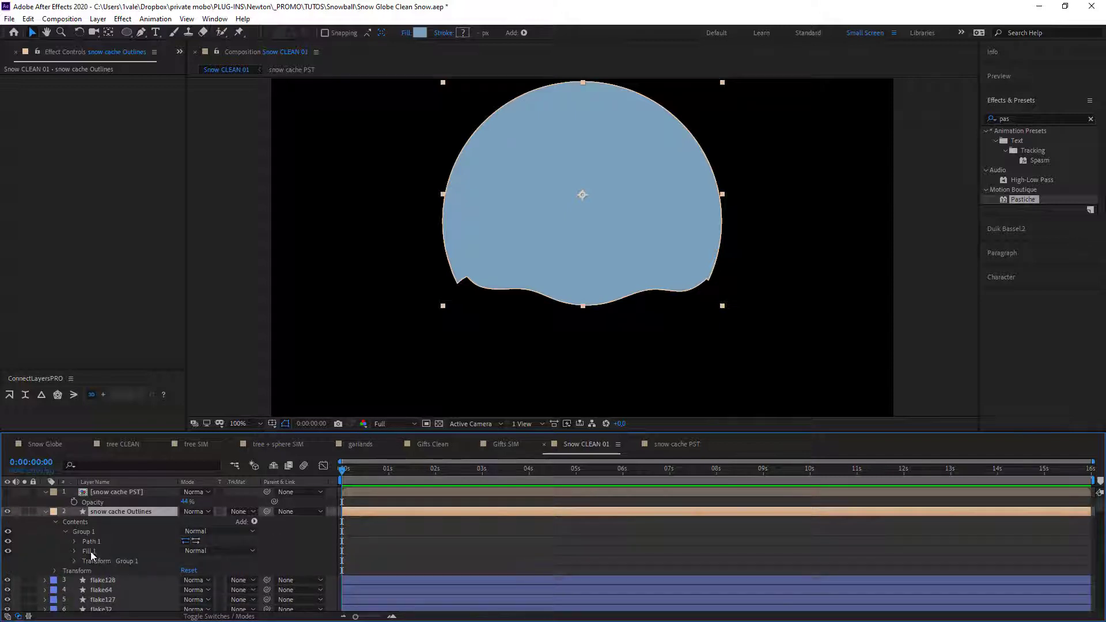
click(91, 551)
key(Delete)
Add a white stroke to the contents of the snow cache Outlines layer
click(255, 521)
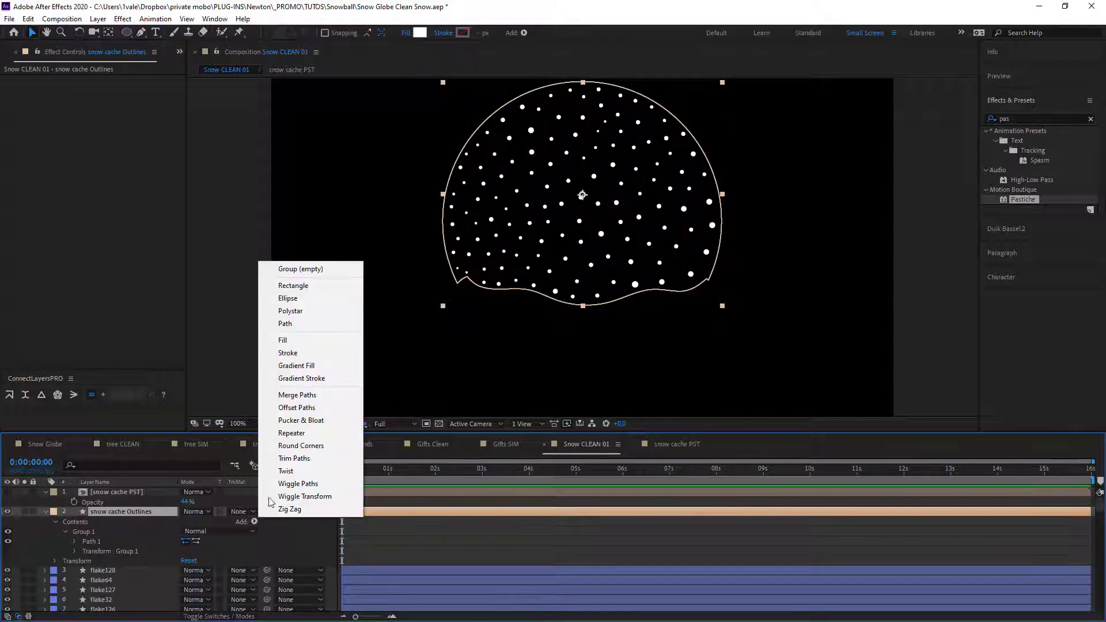
click(301, 353)
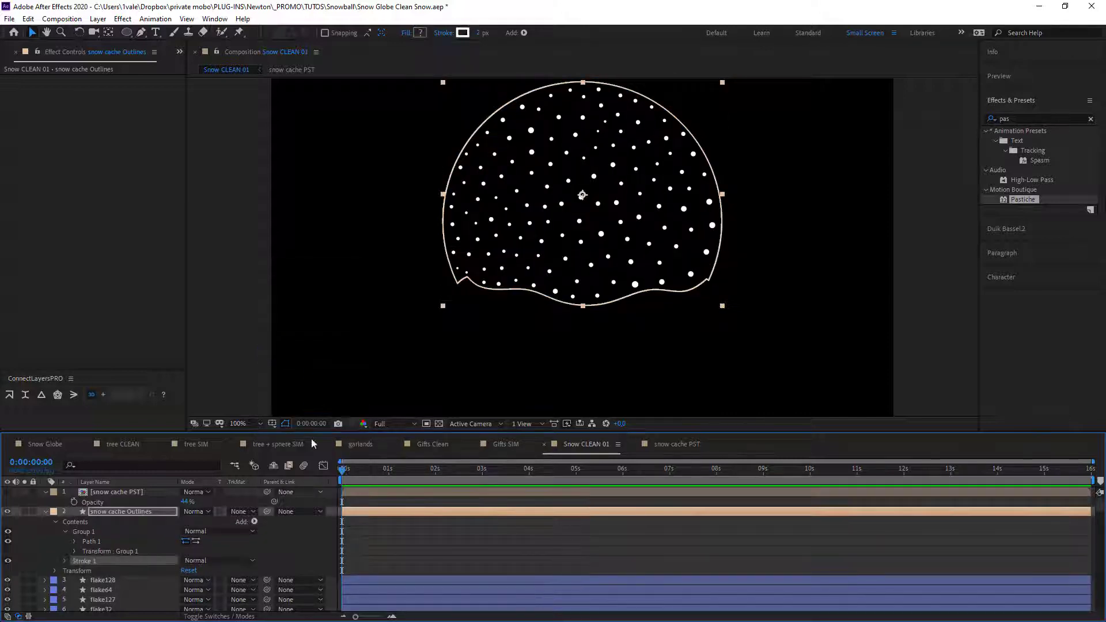
click(254, 253)
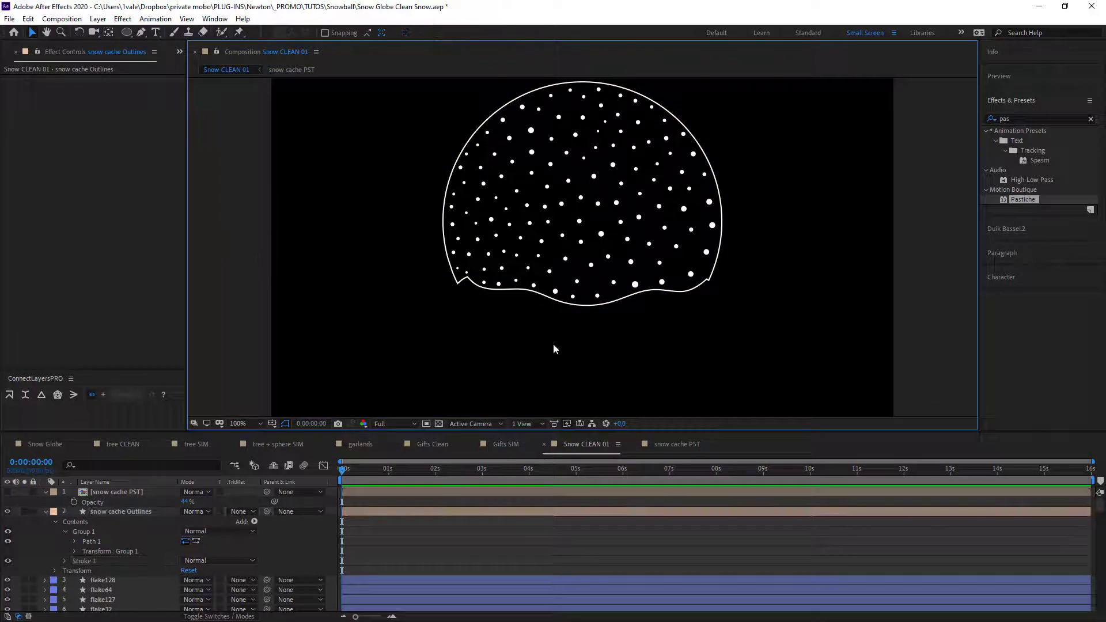
click(112, 531)
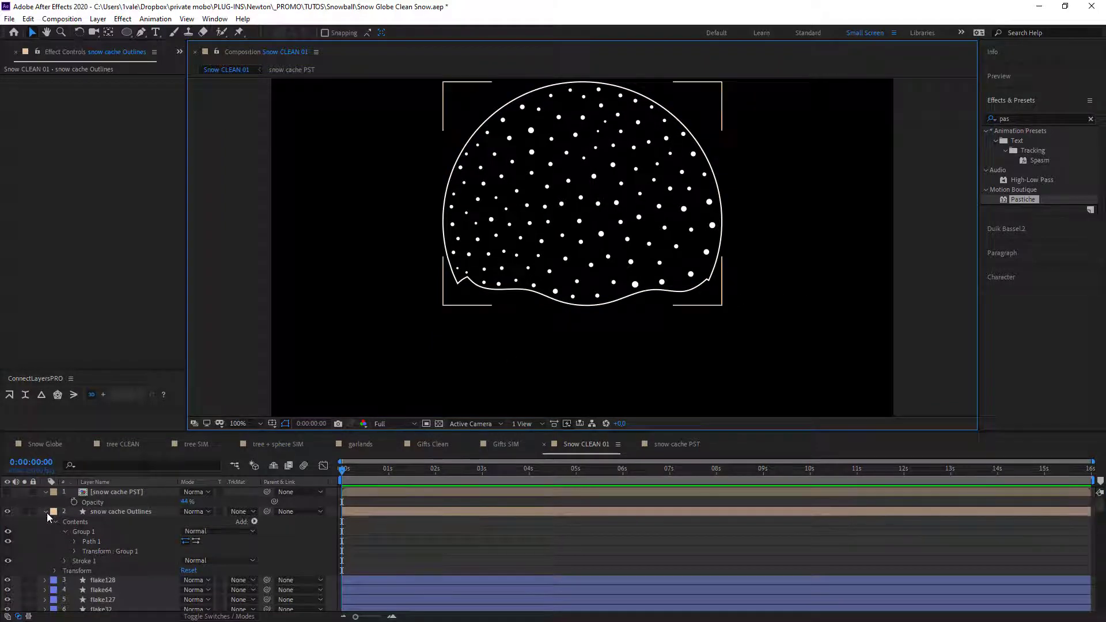
Copy the globe layer from the Snow Globe composition into Snow CLEAN 01, directly above snow cache Outlines, and hide it
click(46, 511)
click(111, 512)
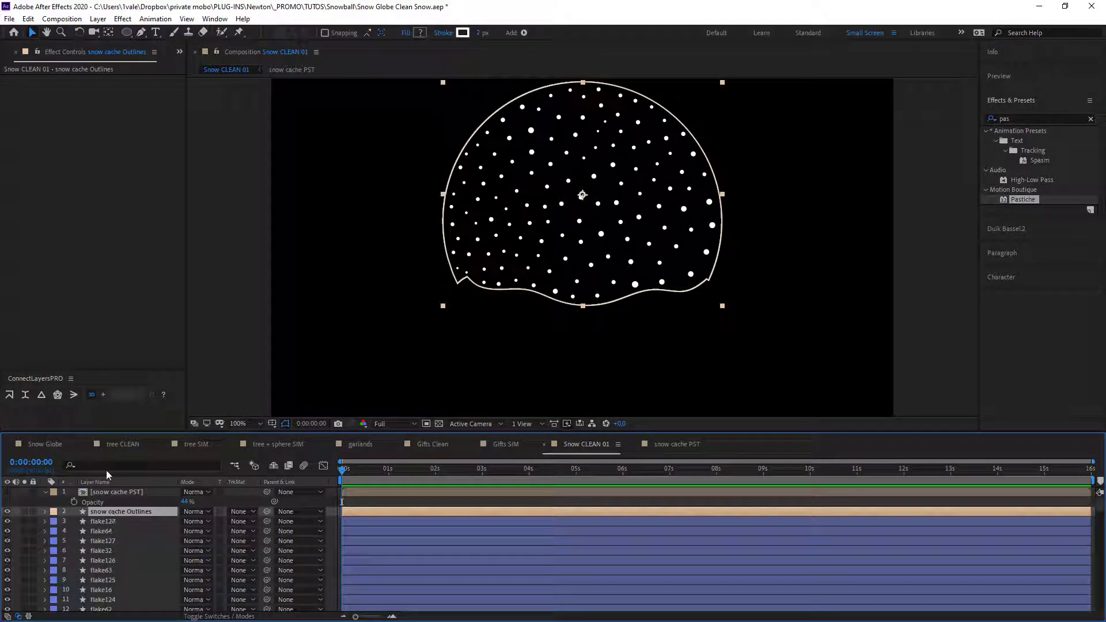
click(43, 443)
click(110, 541)
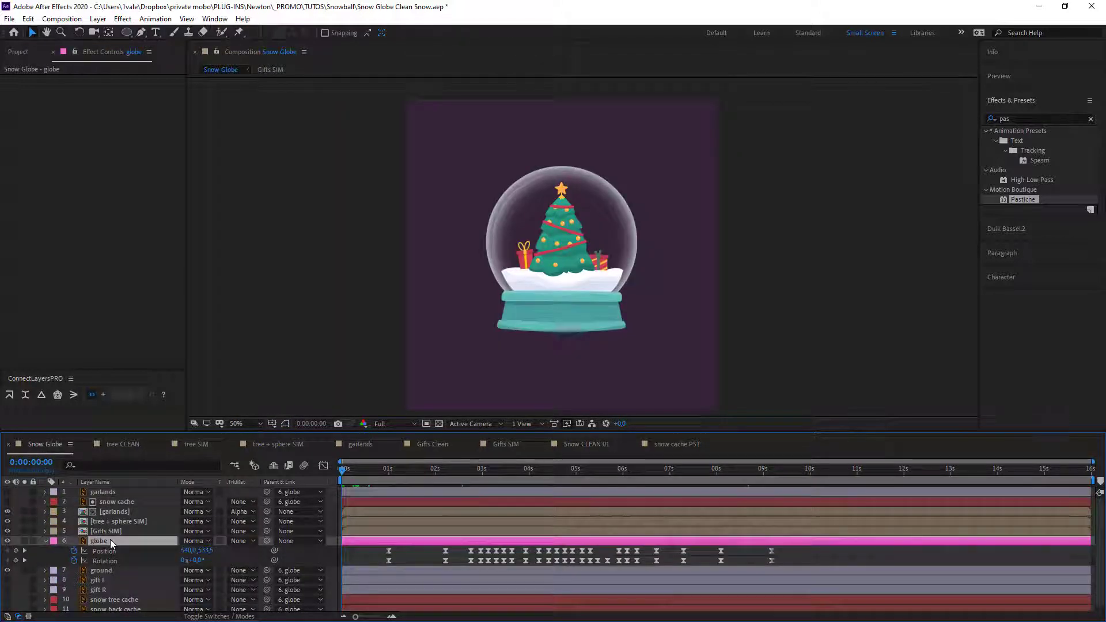
key(ctrl+c)
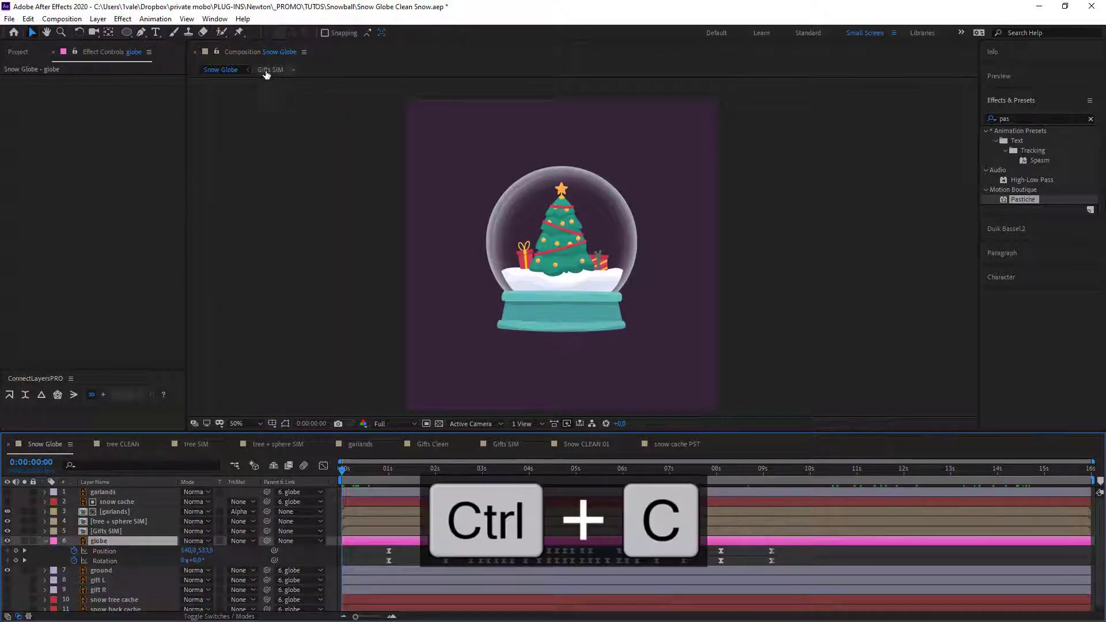
click(269, 70)
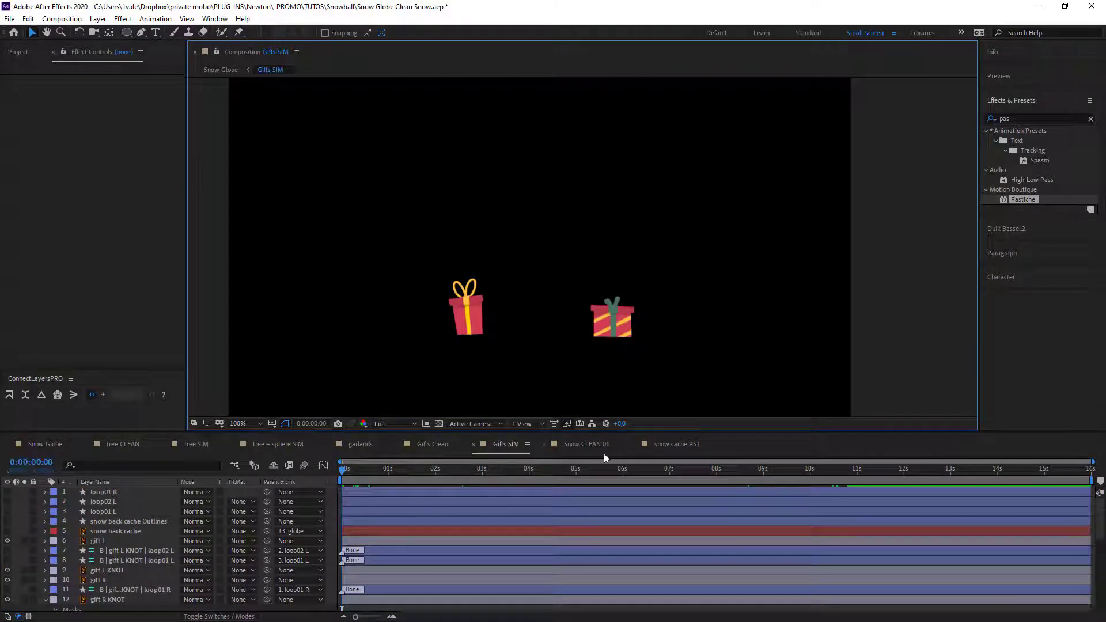
click(668, 442)
click(583, 444)
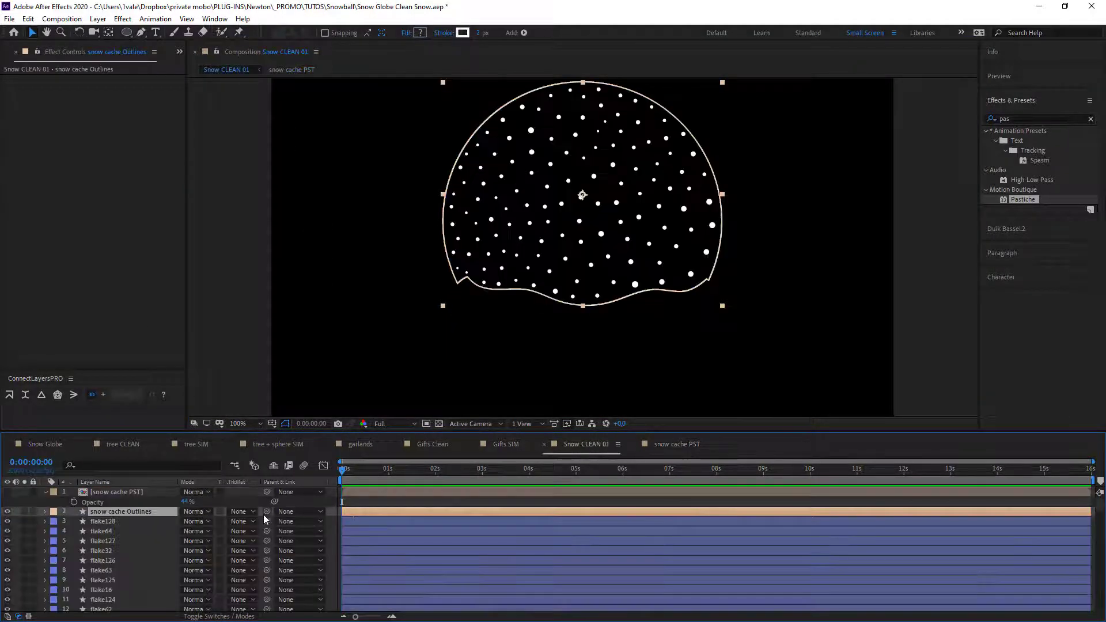
key(ctrl+v)
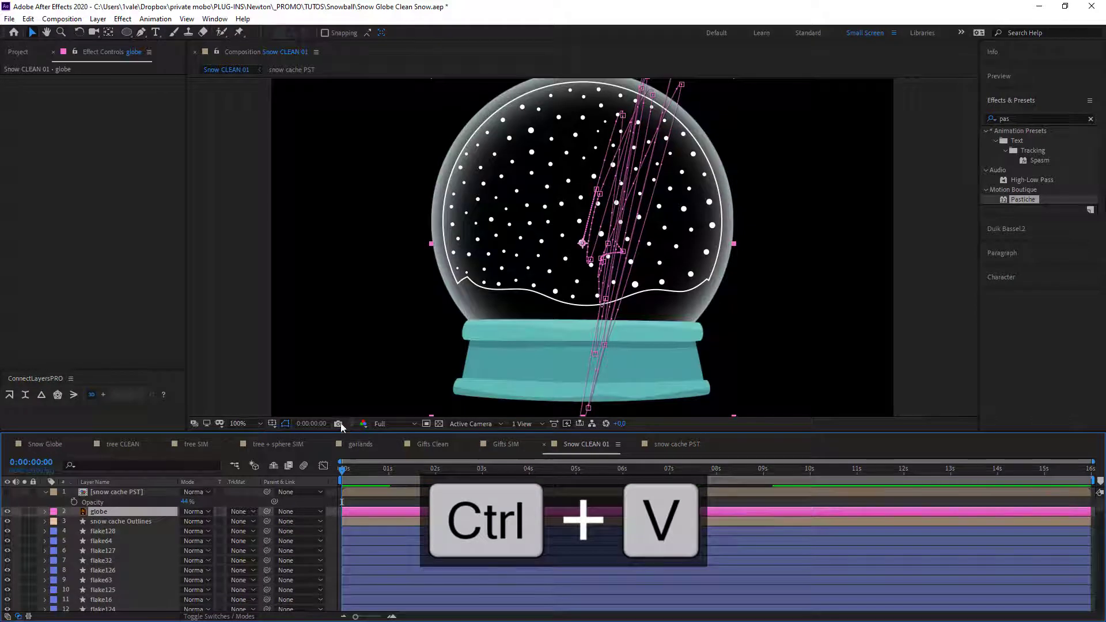
click(7, 512)
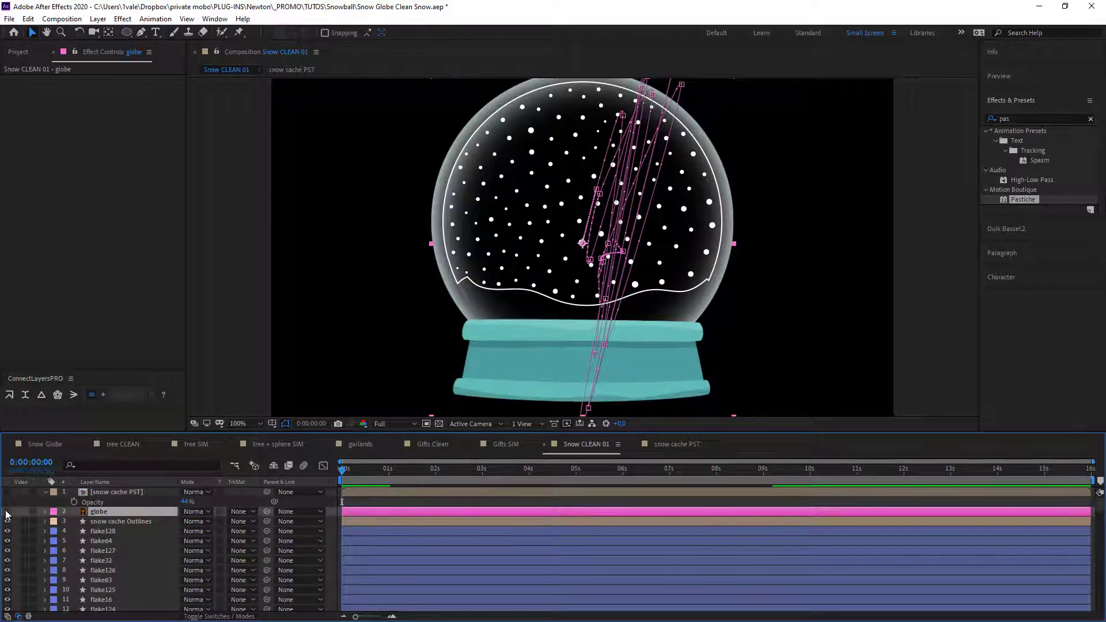
Rename the snow cache Outlines layer as GLOBE Outline
click(143, 521)
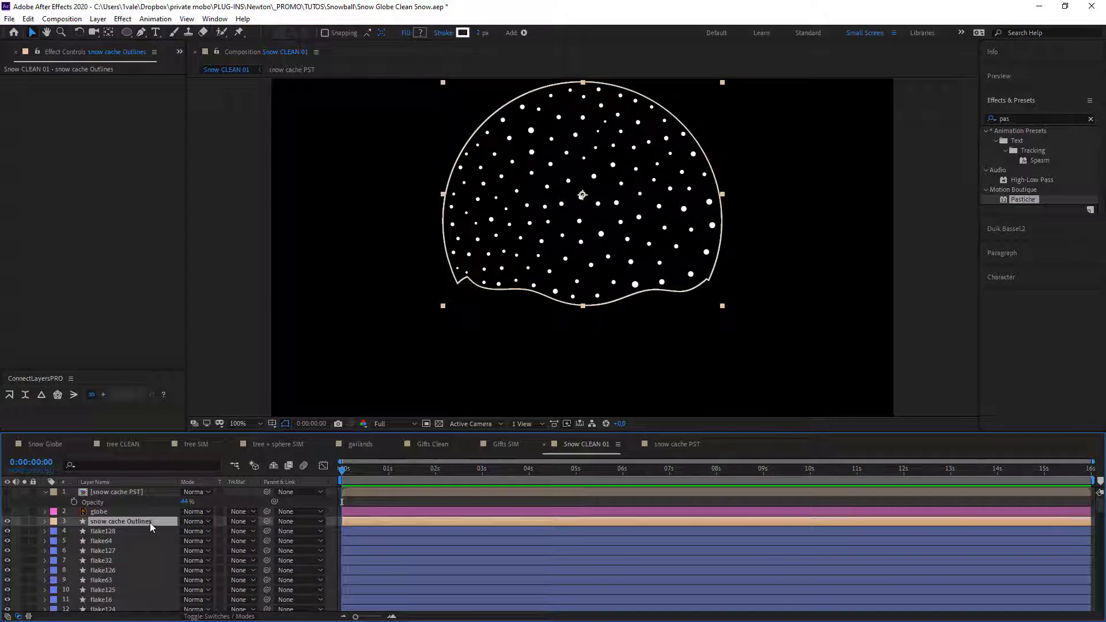
key(Return)
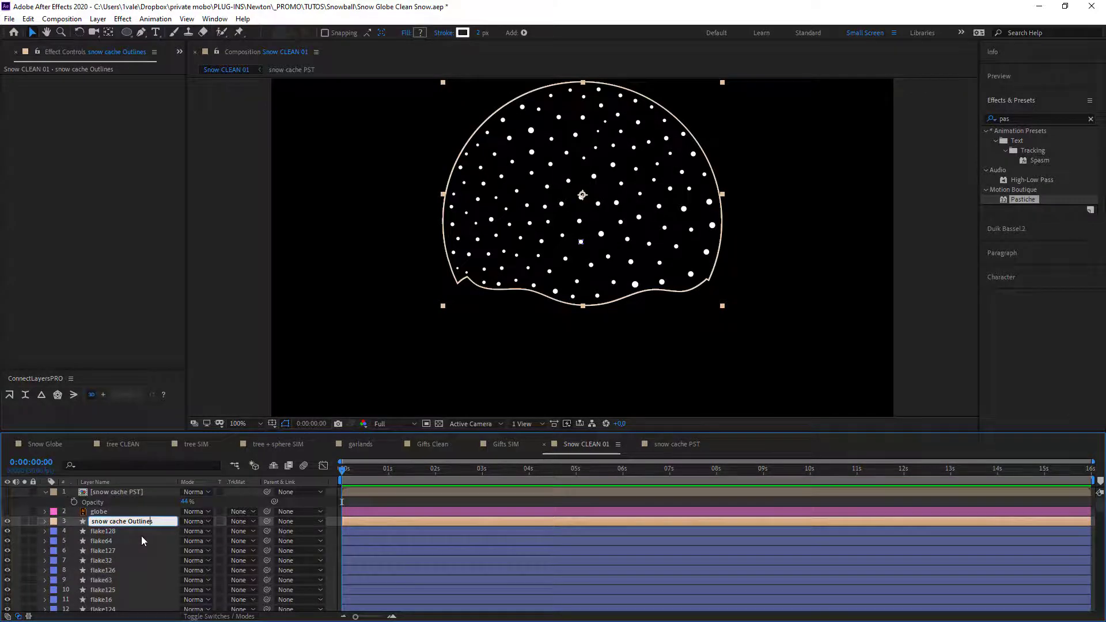
key(Left)
key(Left)
key(Left)
key(Left)
key(BackSpace)
key(BackSpace)
key(BackSpace)
key(BackSpace)
key(BackSpace)
key(BackSpace)
key(BackSpace)
key(BackSpace)
text(GL)
key(Return)
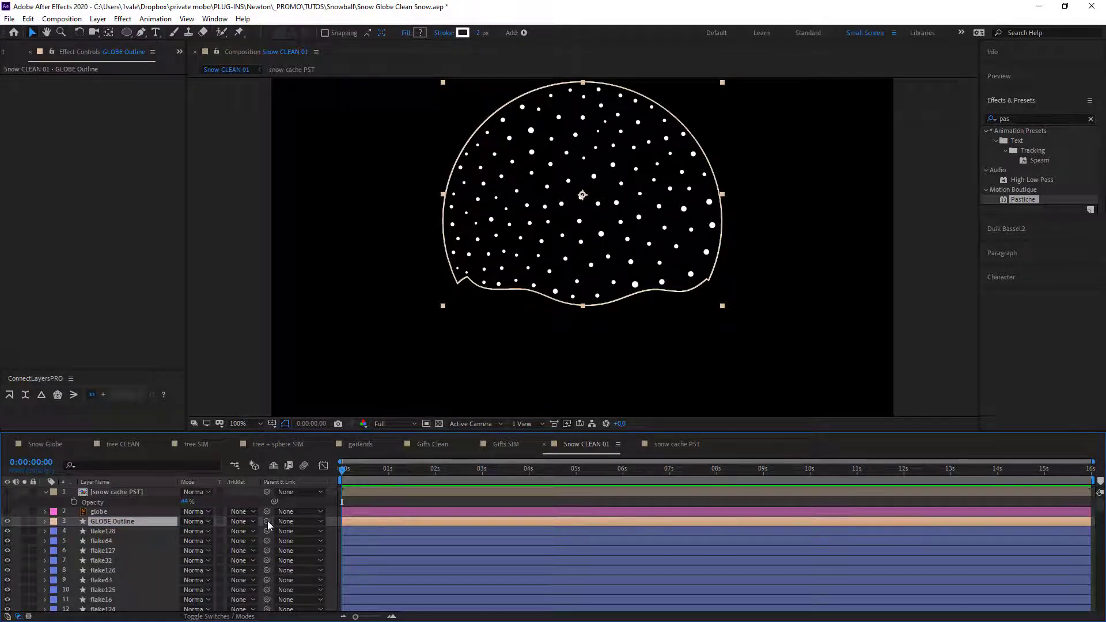
Parent the GLOBE Outline layer to the globe layer, check it over time, and collapse the snow cache PST layer's properties
drag(268, 521, 116, 513)
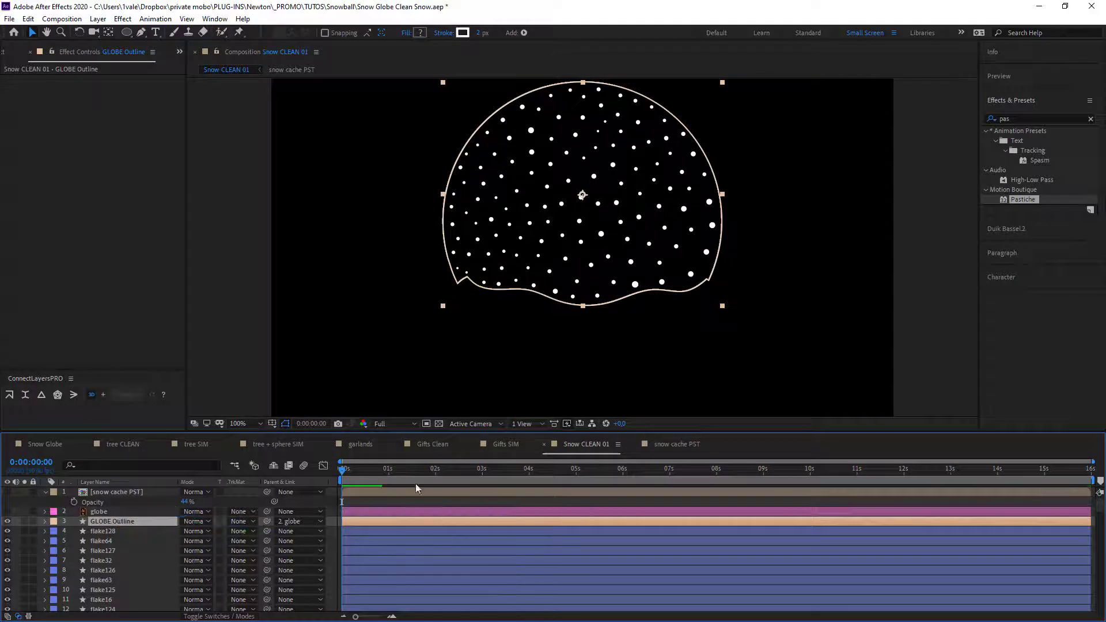
drag(354, 469, 268, 451)
click(227, 306)
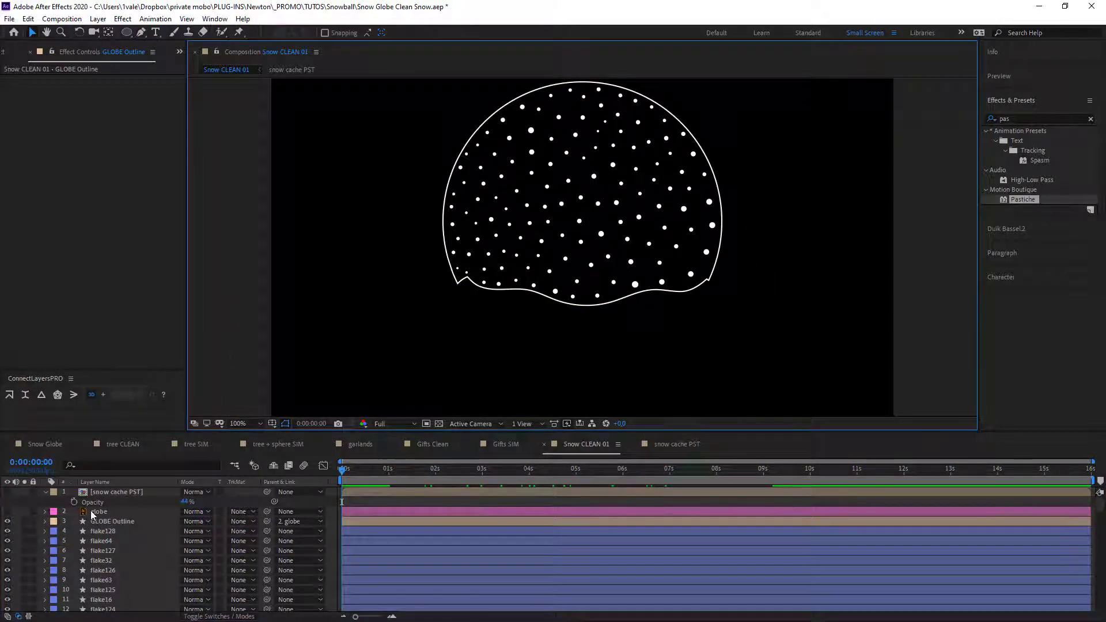
click(44, 492)
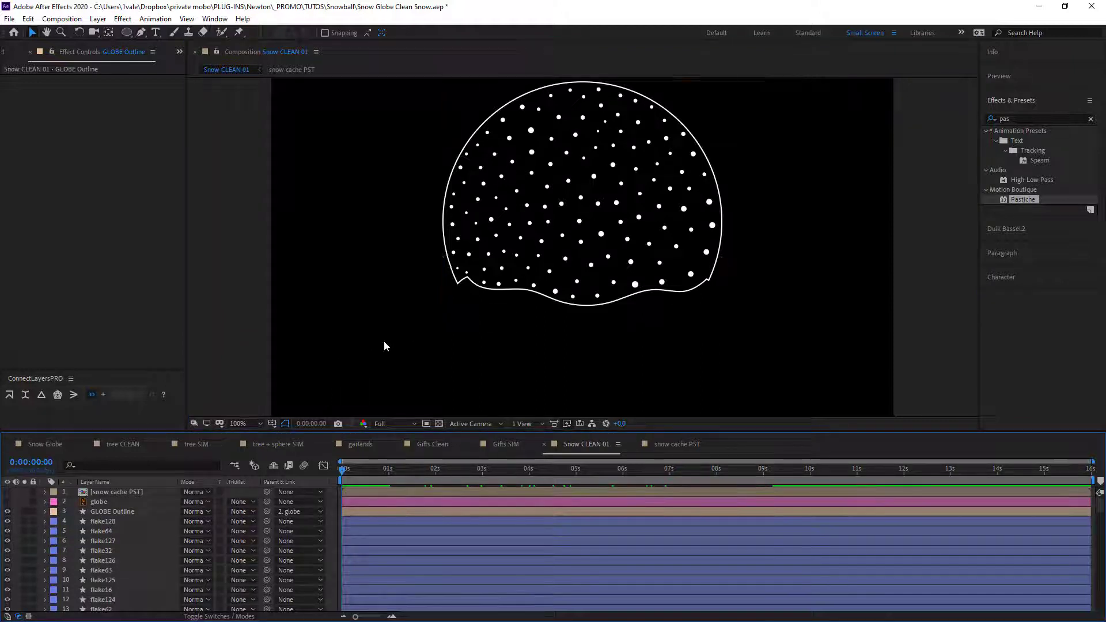
Change the stroke color of the GLOBE Outline layer to a bright turquoise green
scroll(383, 344, down, 3)
scroll(382, 351, up, 3)
click(112, 511)
click(462, 34)
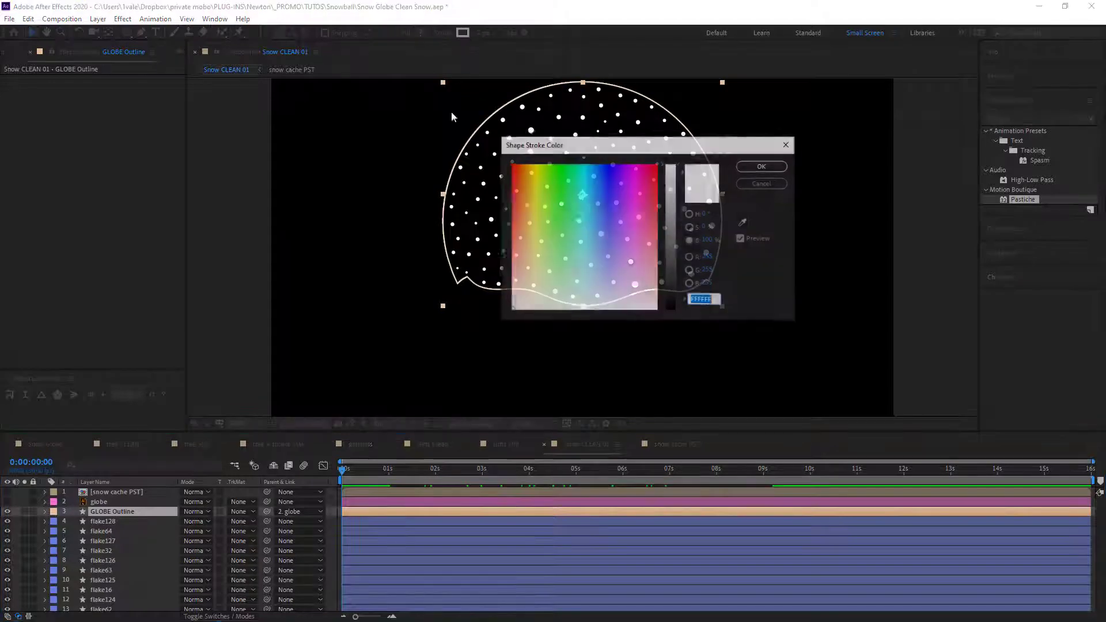
drag(618, 173, 576, 156)
click(755, 166)
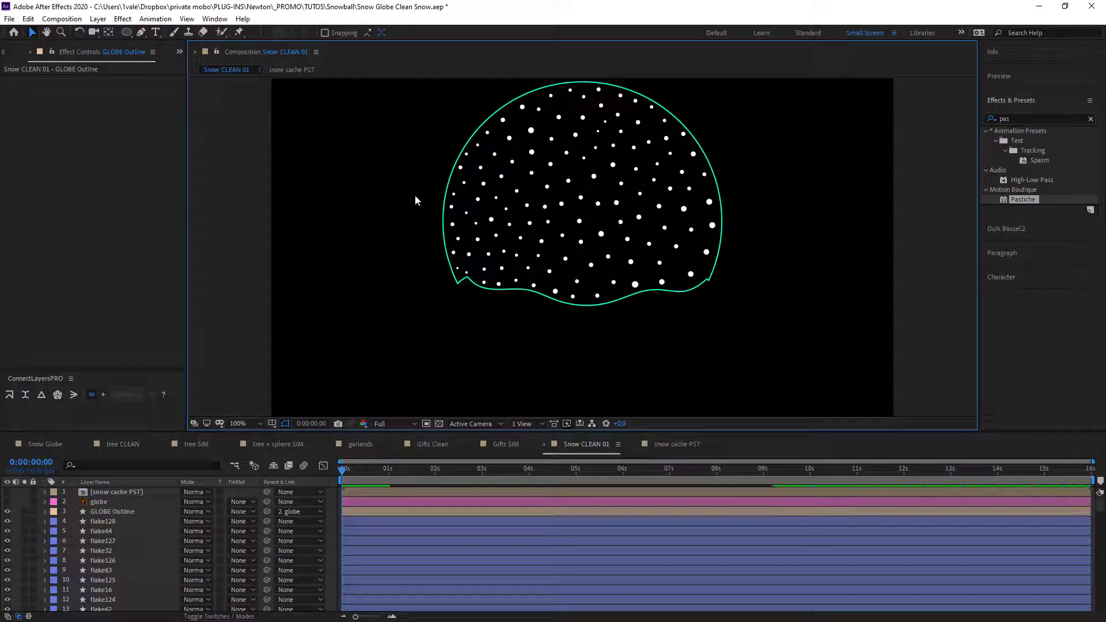
Open Snow CLEAN 01 in Newton and set the GLOBE Outline body's Mesh Precision to 4
drag(416, 195, 399, 254)
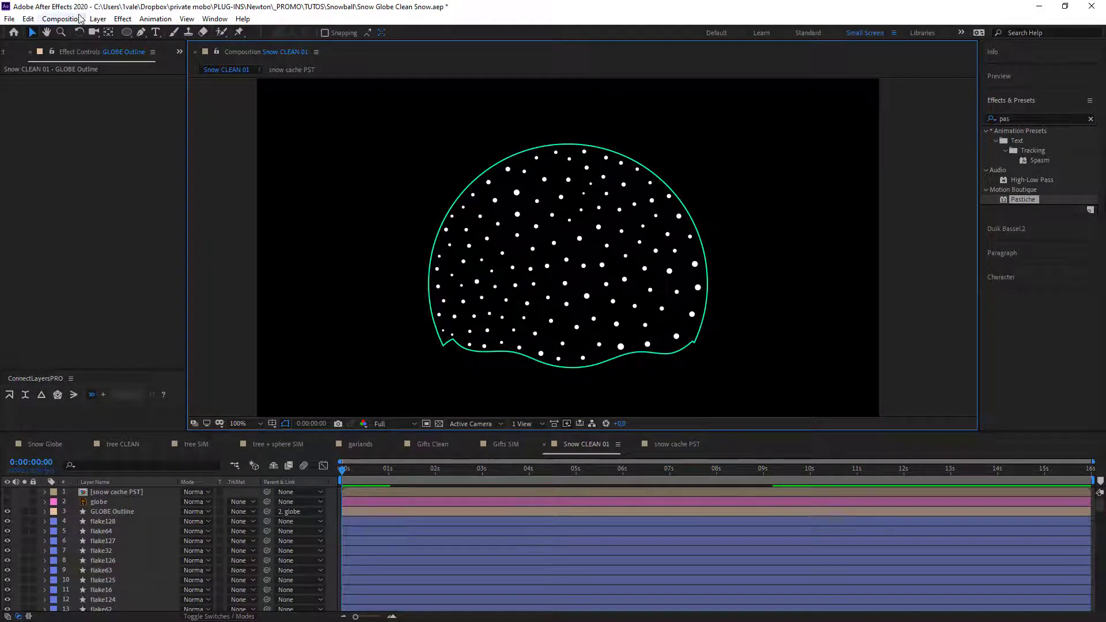
click(62, 18)
click(154, 272)
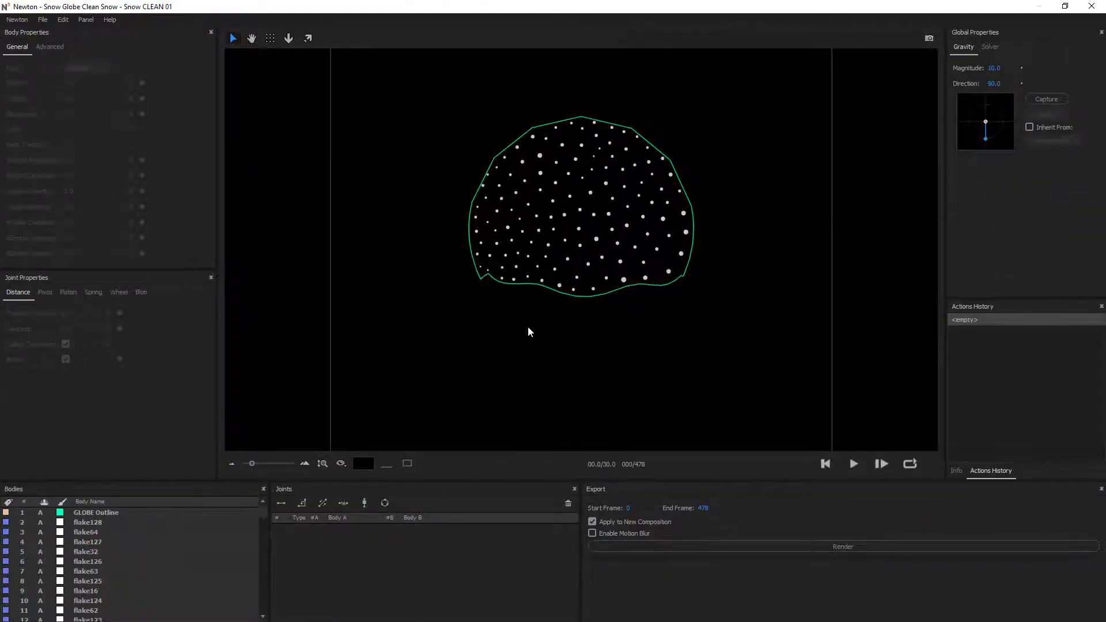
click(496, 276)
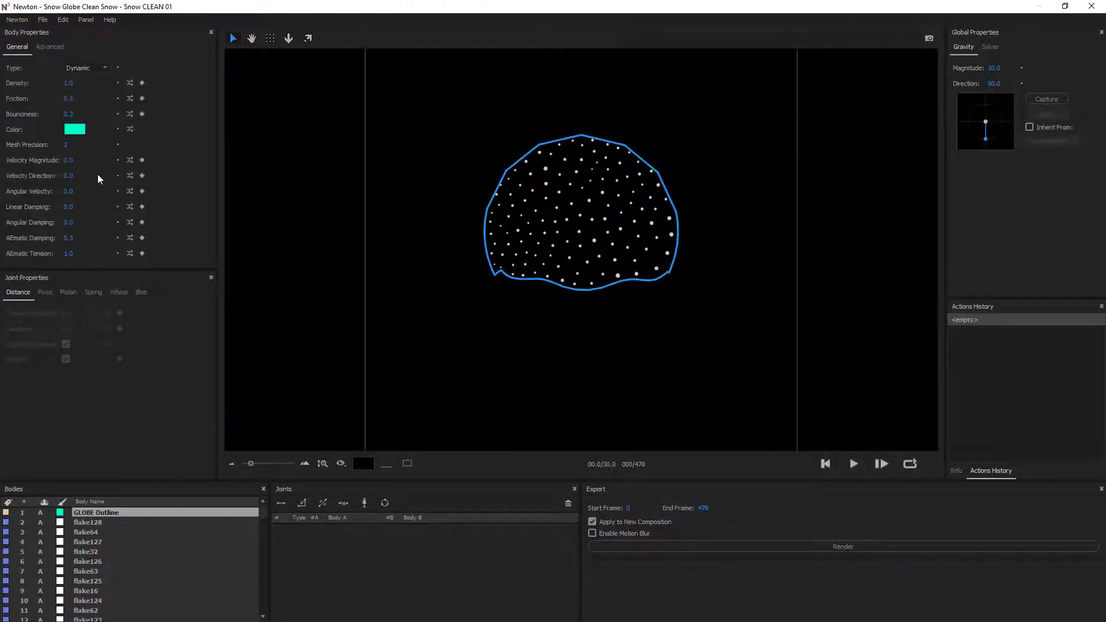
click(72, 145)
text(4)
key(Return)
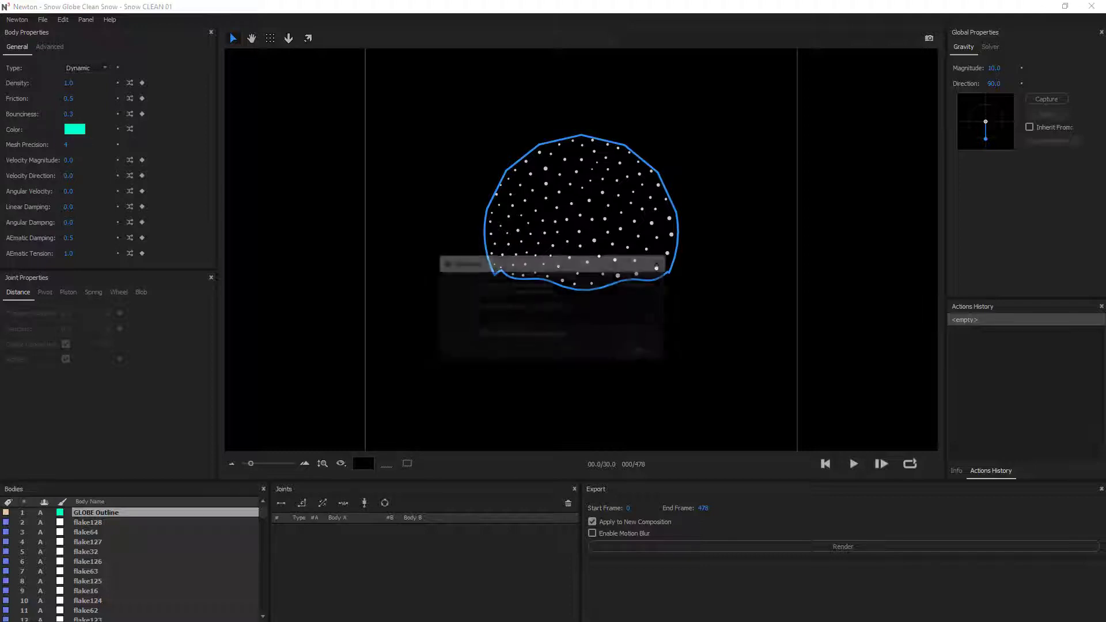
click(637, 351)
click(684, 345)
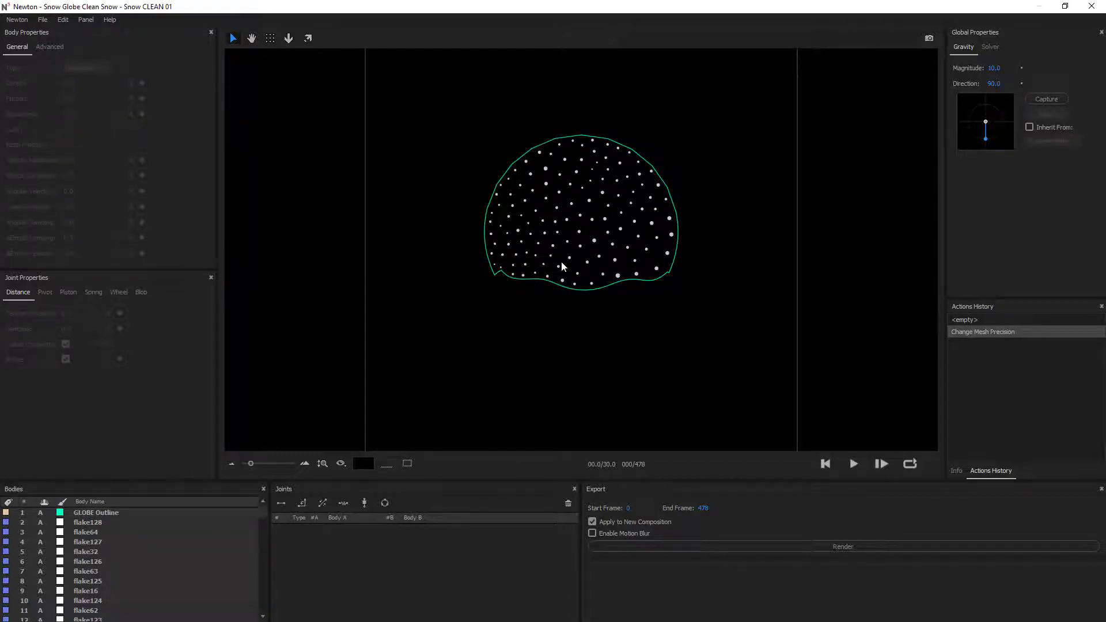
Set the global gravity magnitude of the simulation to 1
scroll(560, 268, up, 3)
scroll(557, 280, down, 2)
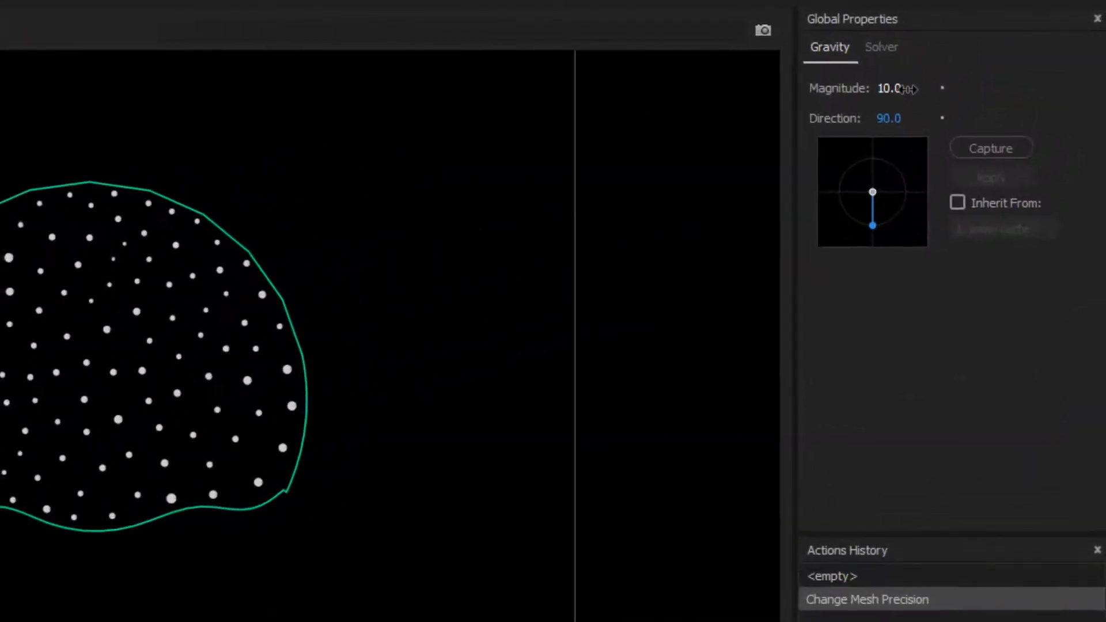
click(884, 89)
text(1)
key(Return)
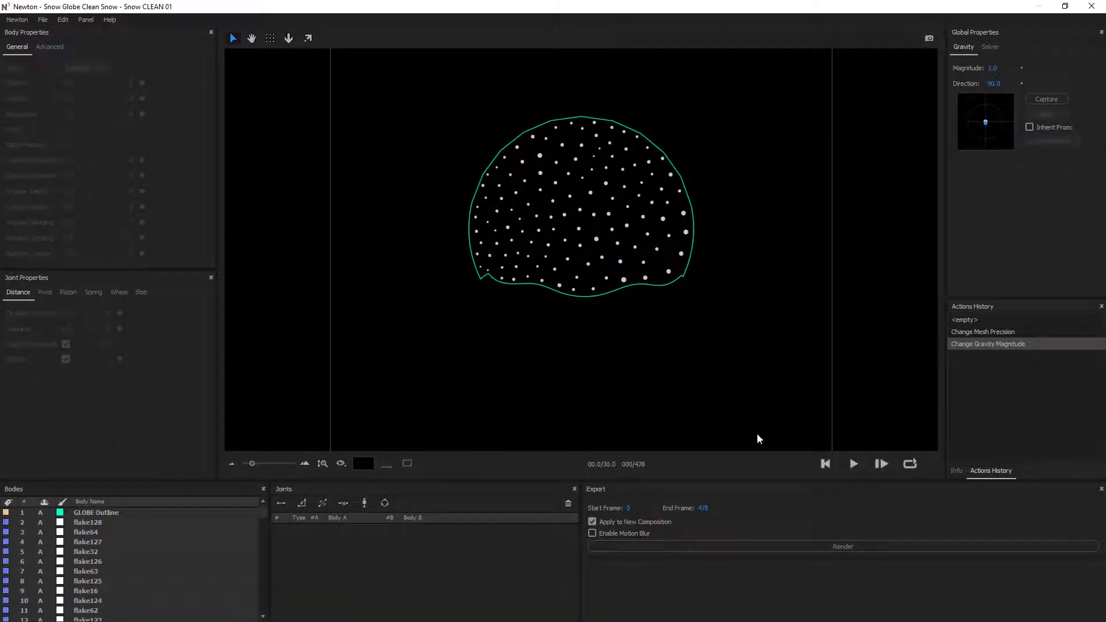
Set the GLOBE Outline body's type to Kinematic and briefly preview the simulation
click(684, 276)
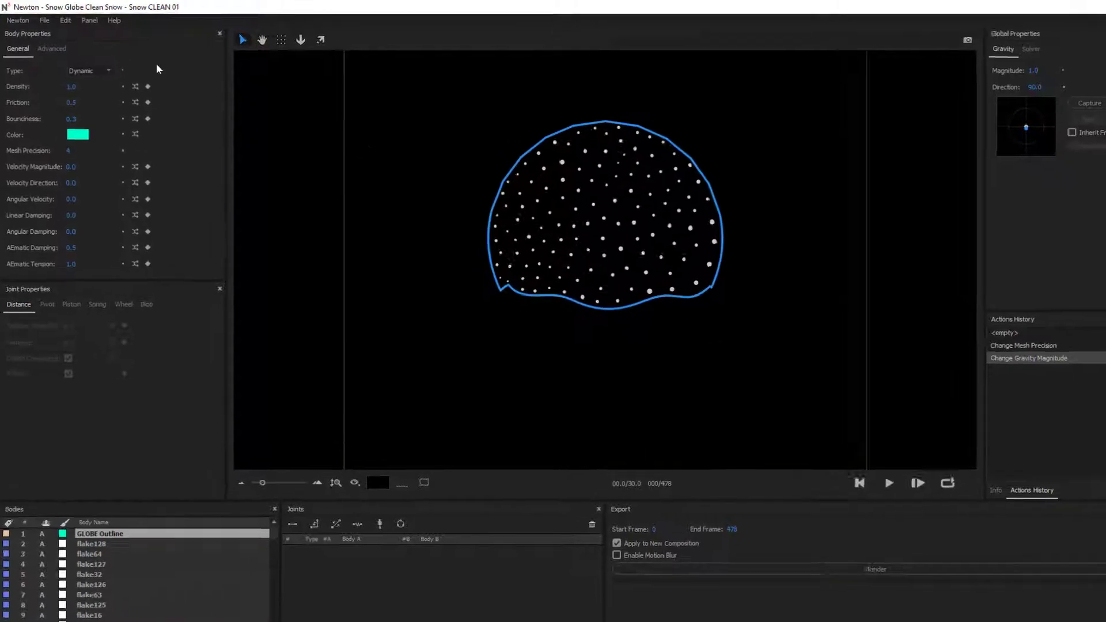
click(107, 70)
click(101, 57)
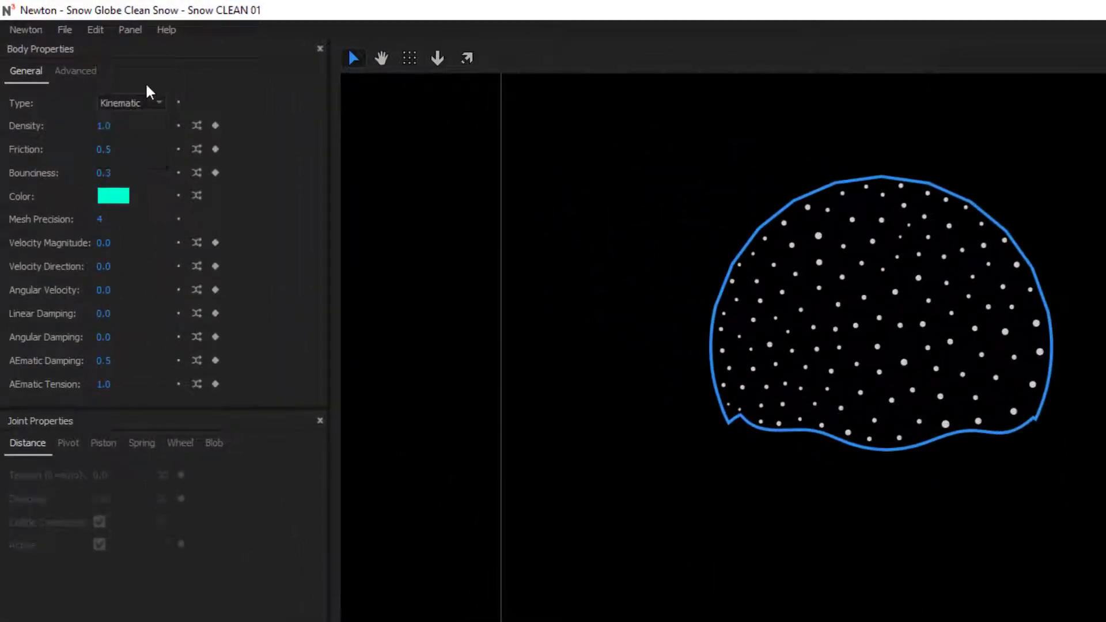
click(538, 261)
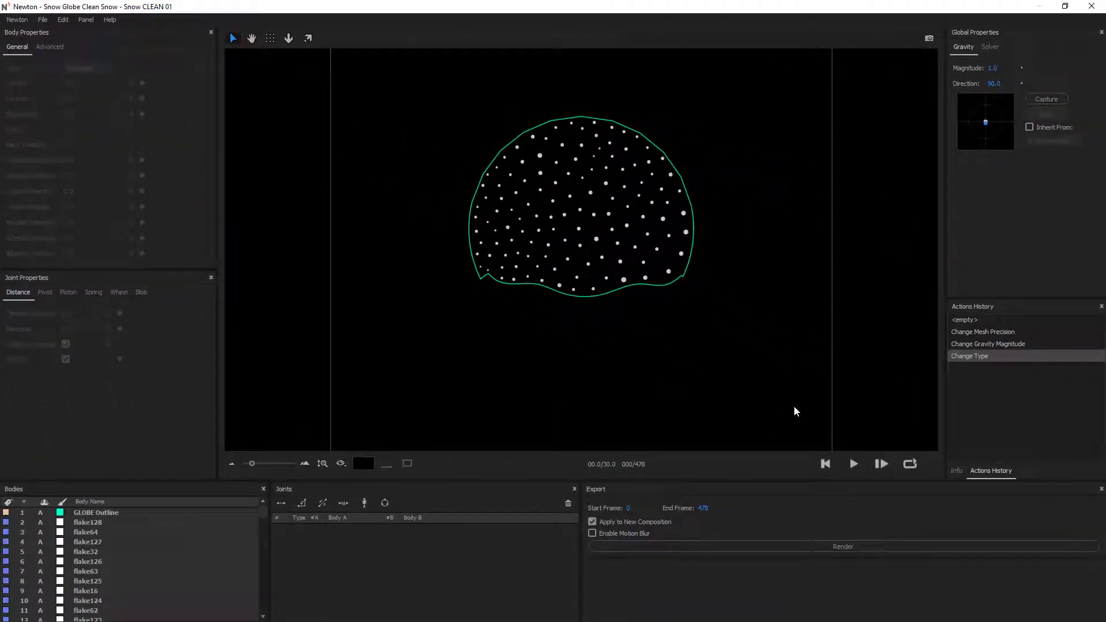
click(854, 464)
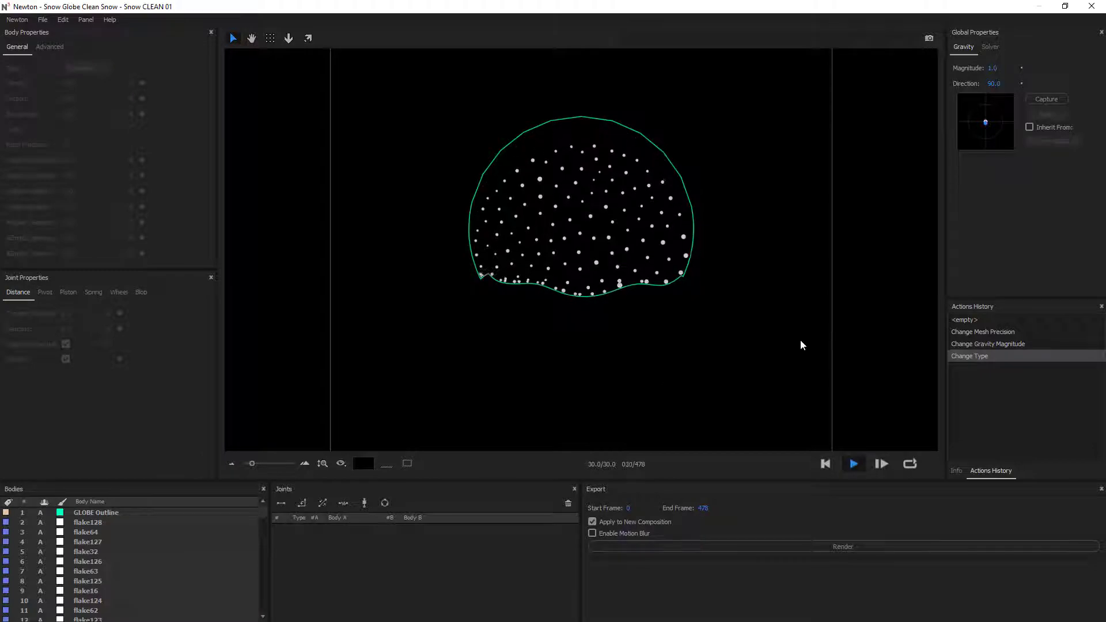
click(853, 464)
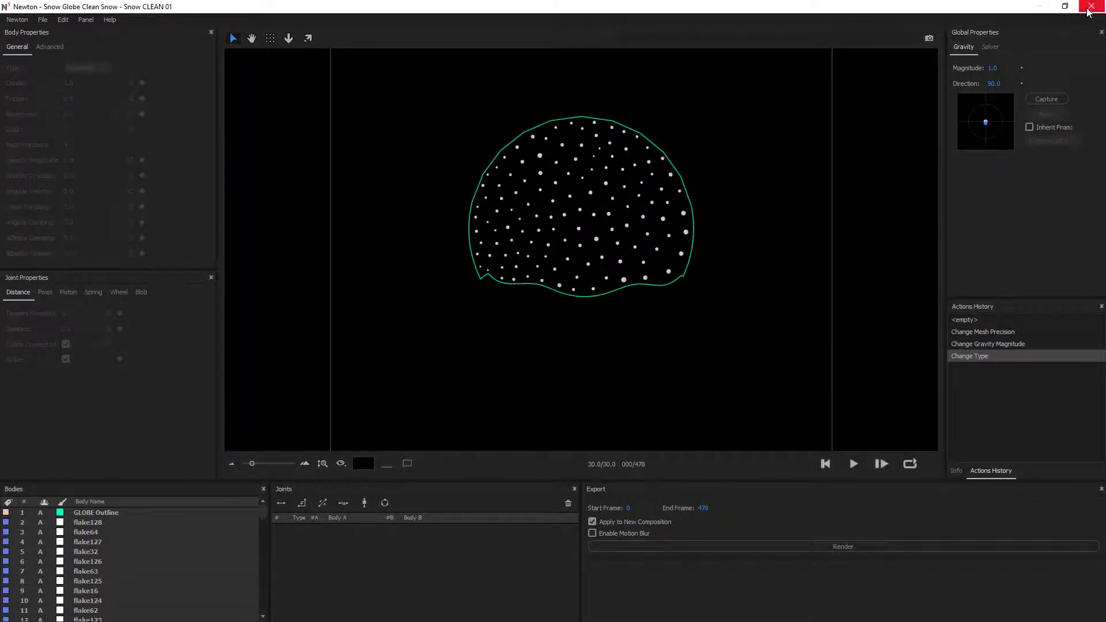
Close Newton and duplicate the globe layer's last Position and Rotation keyframes at the end of the composition, at 0:00:15:29
click(1091, 6)
click(98, 503)
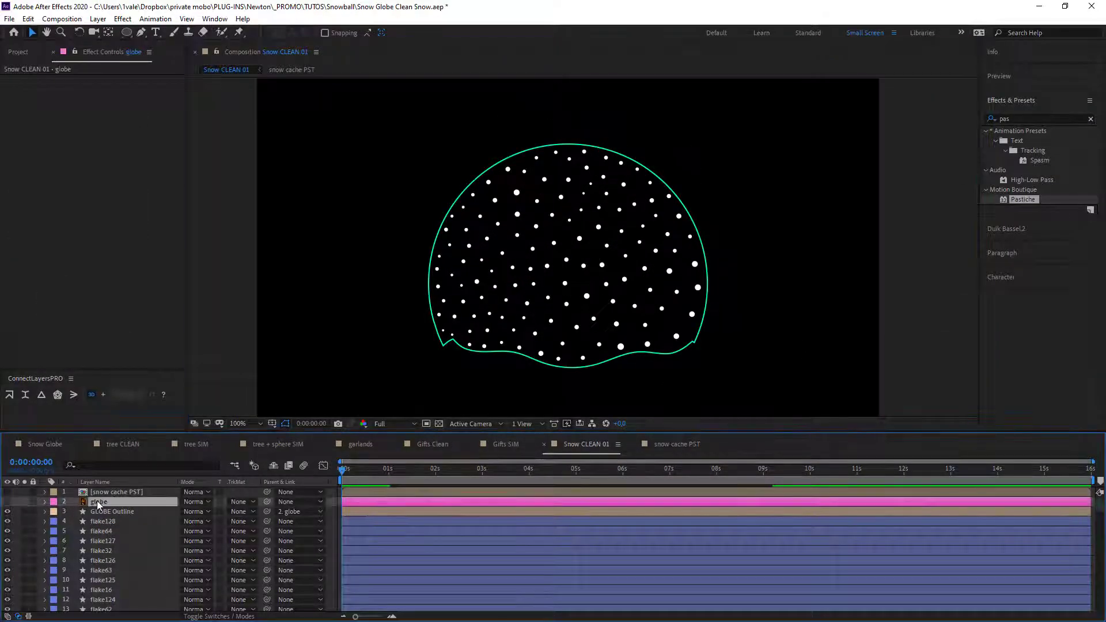
key(u)
drag(782, 509, 766, 533)
key(ctrl+c)
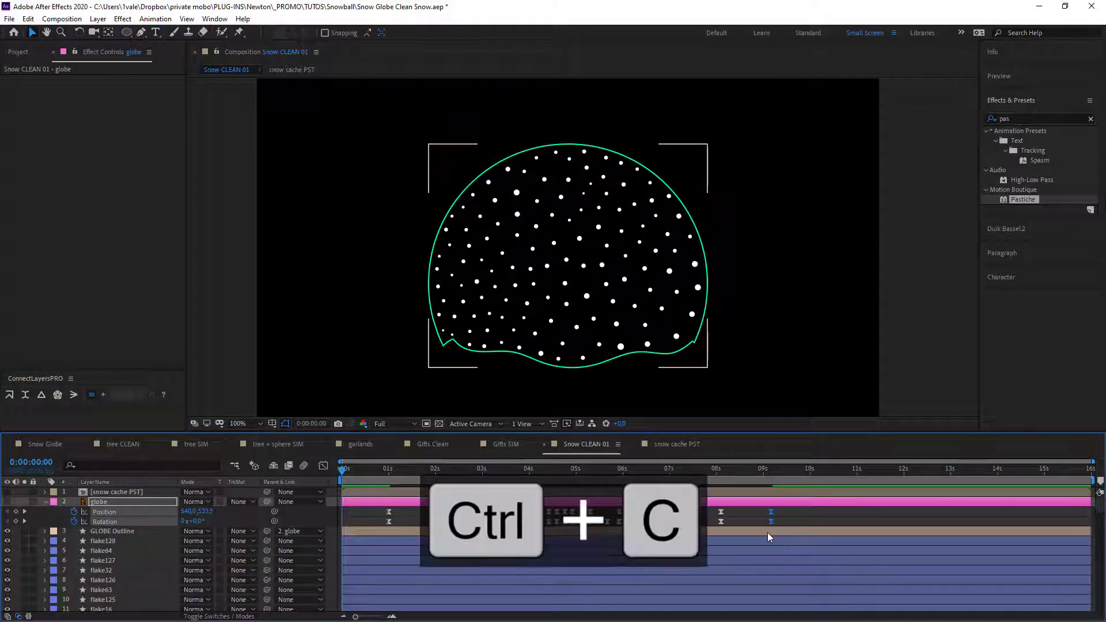
key(End)
key(ctrl+v)
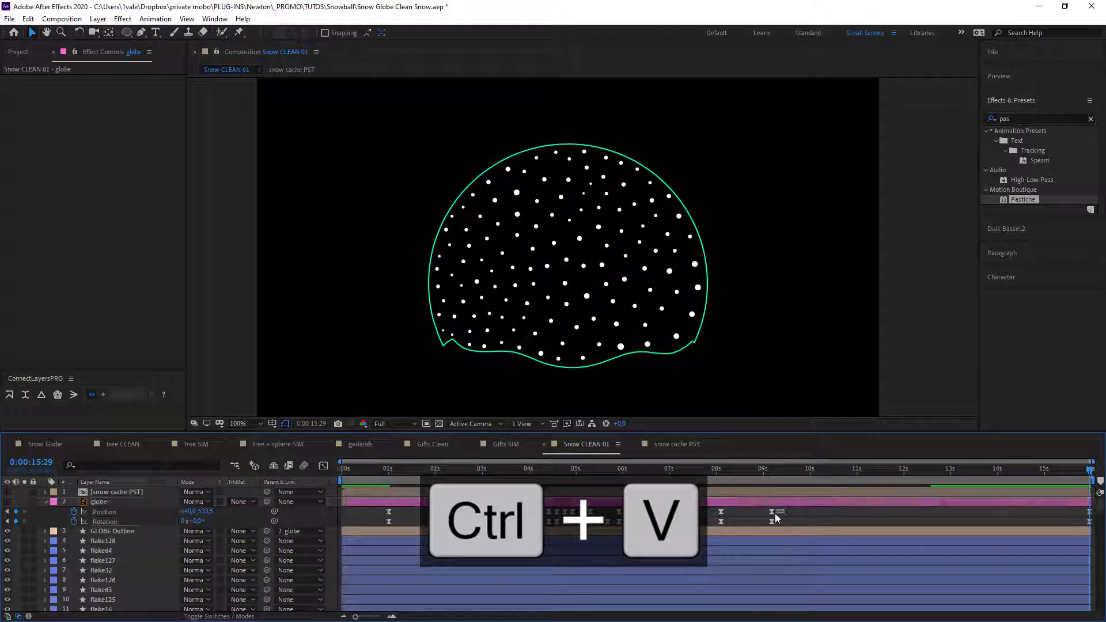
click(800, 516)
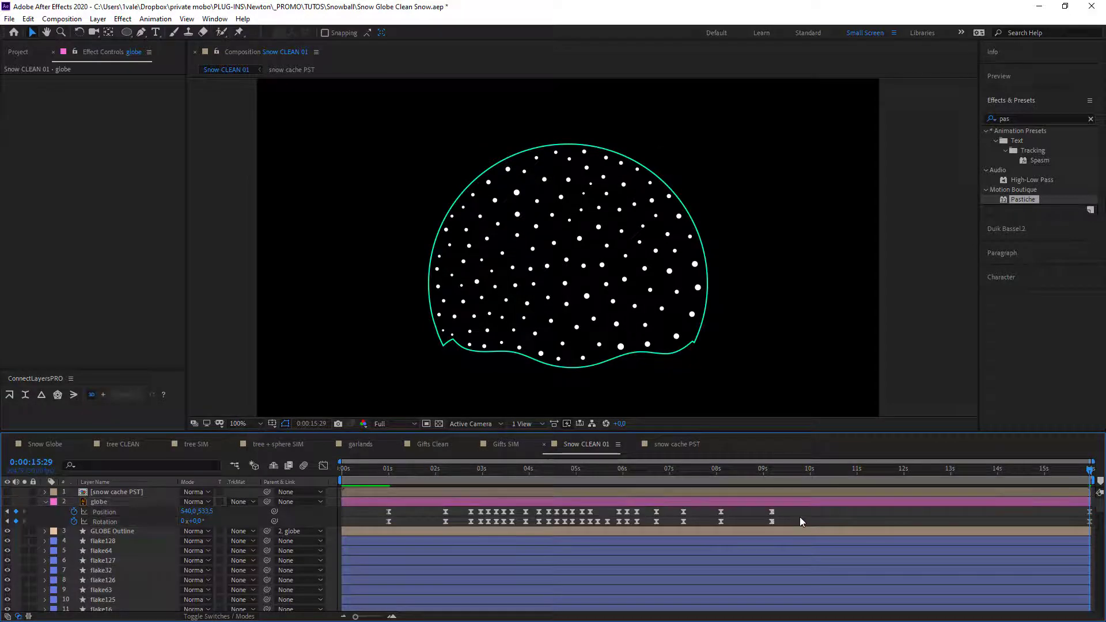
click(800, 375)
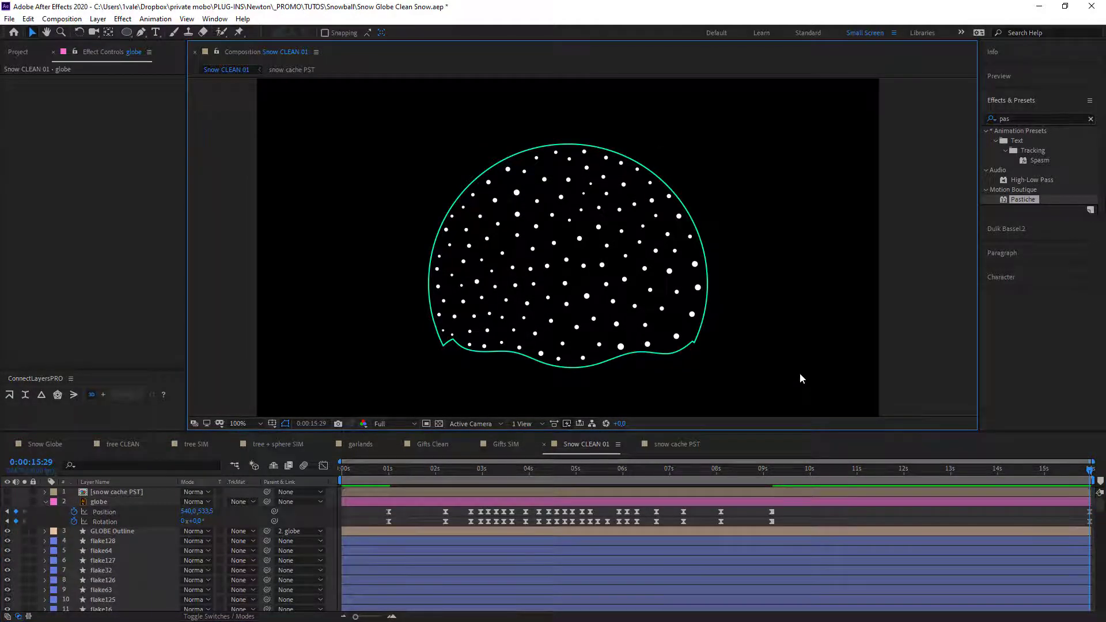
Reopen Newton for Snow CLEAN 01, preview the snow simulation, and return it to the first frame
key(F5)
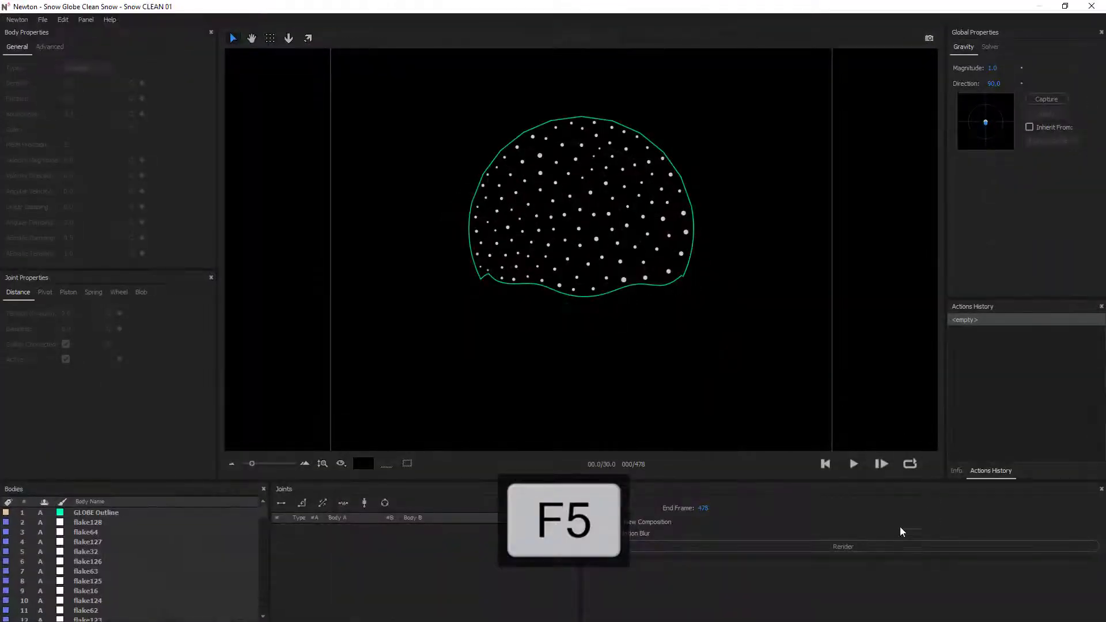
click(848, 470)
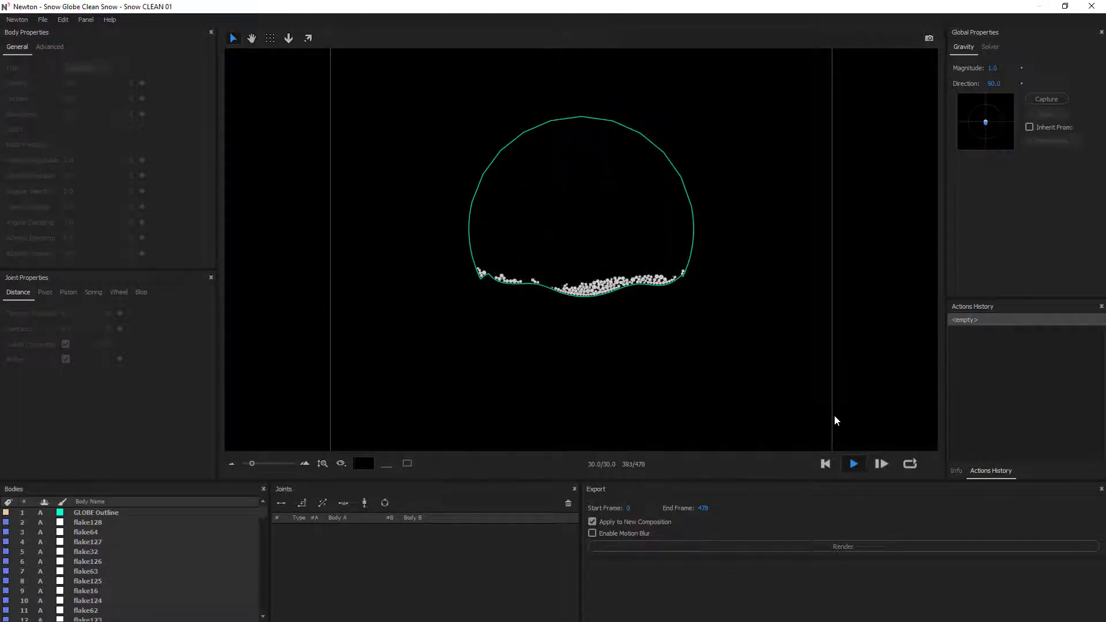
click(824, 464)
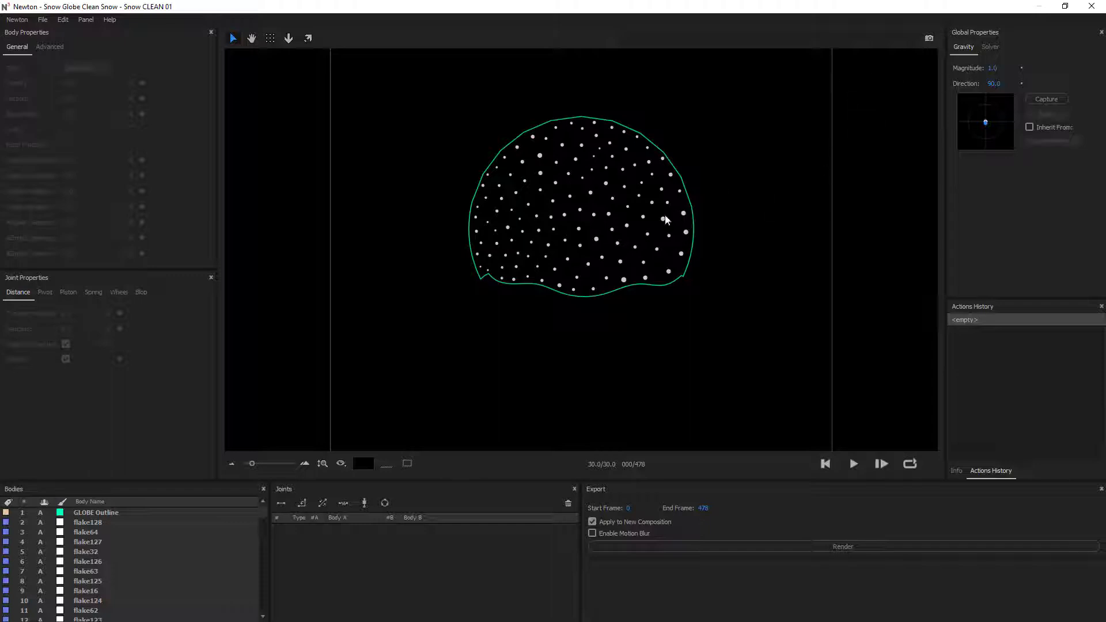
Set the Linear Damping of all snowflakes to 5, preview the simulation and return it to the first frame
click(606, 215)
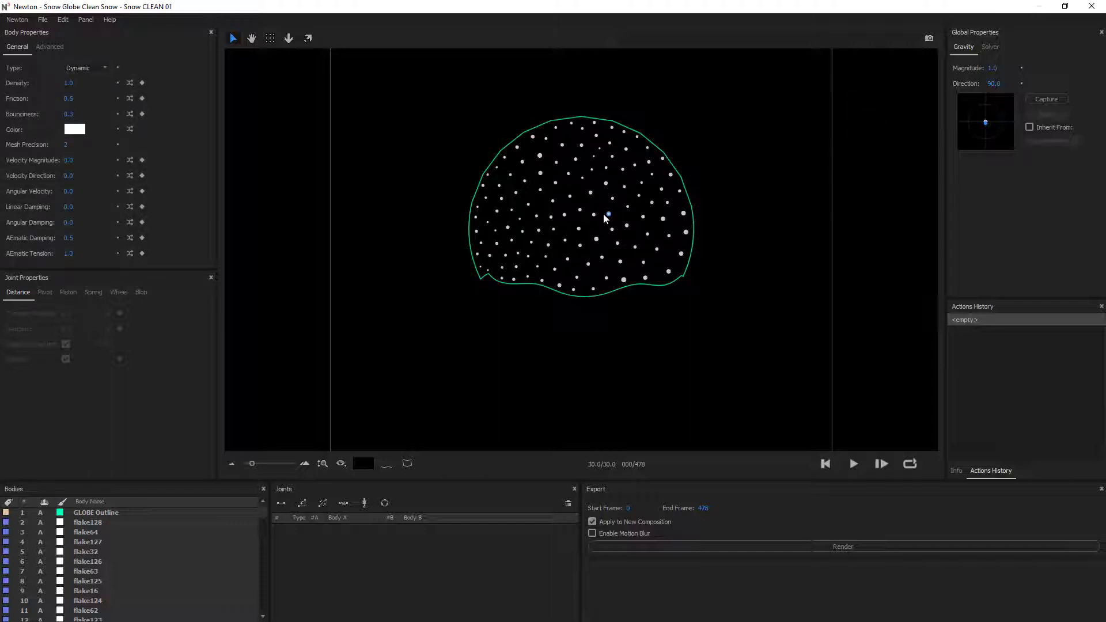
double_click(605, 215)
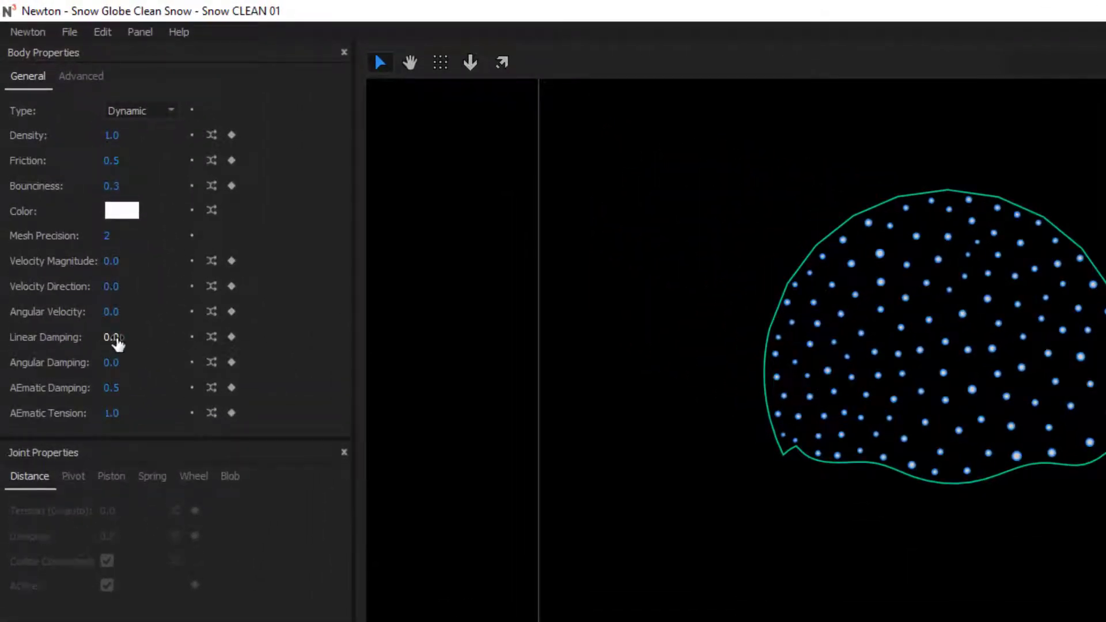
click(118, 340)
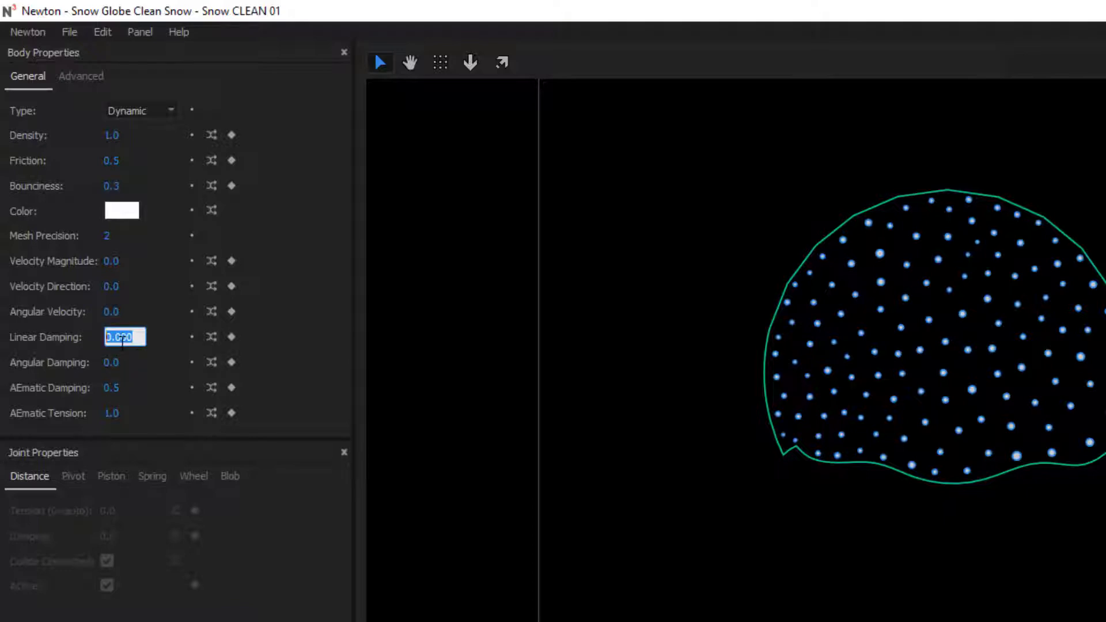
text(5)
key(Return)
click(881, 579)
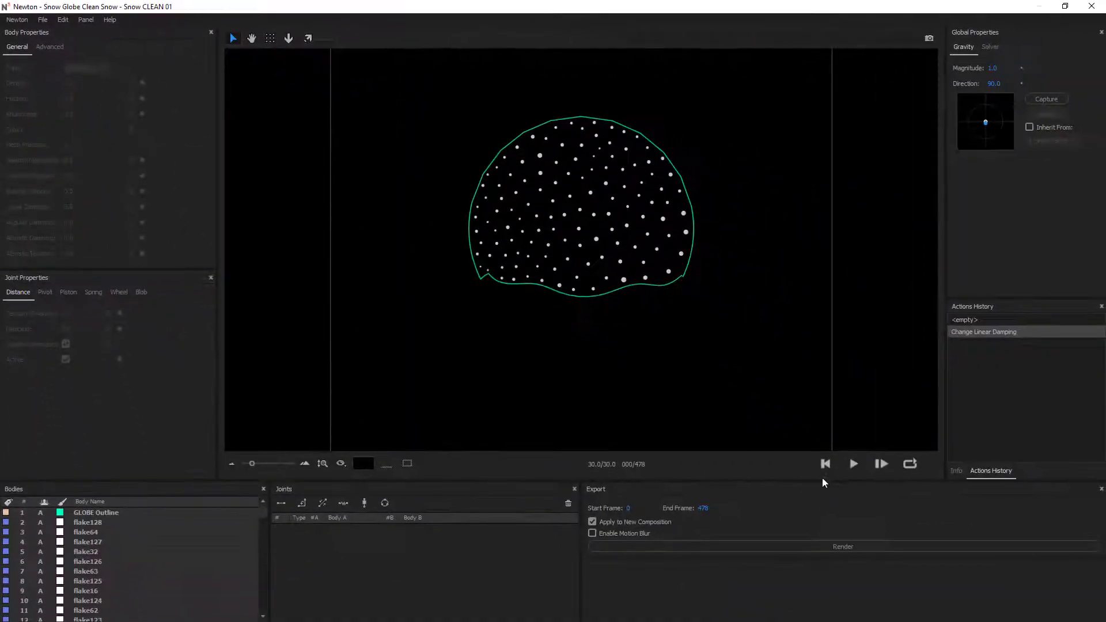
click(852, 466)
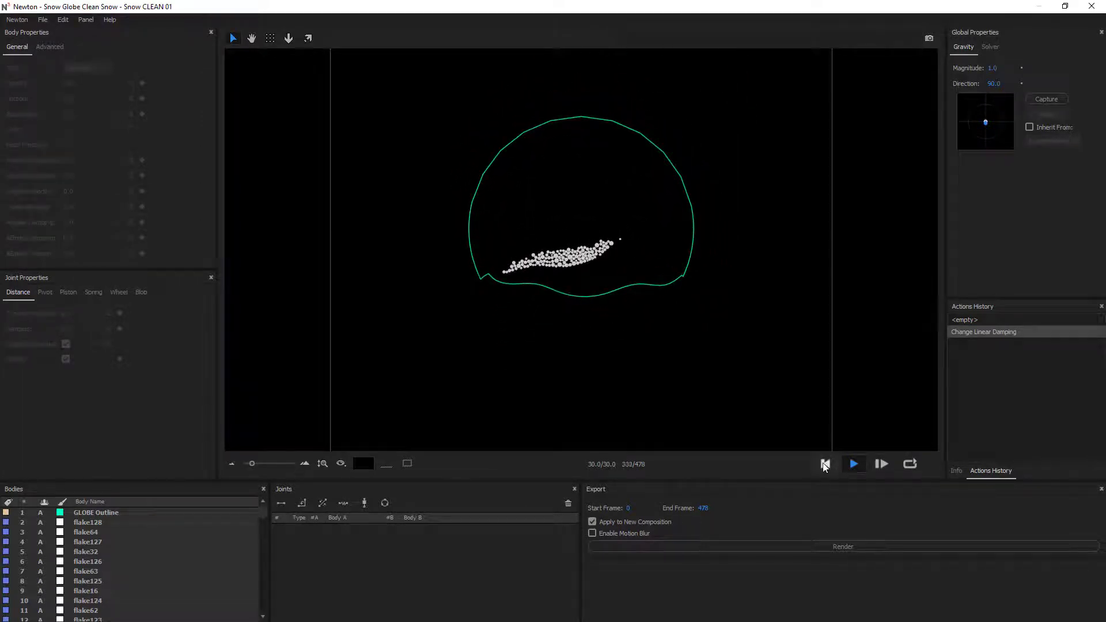
click(825, 464)
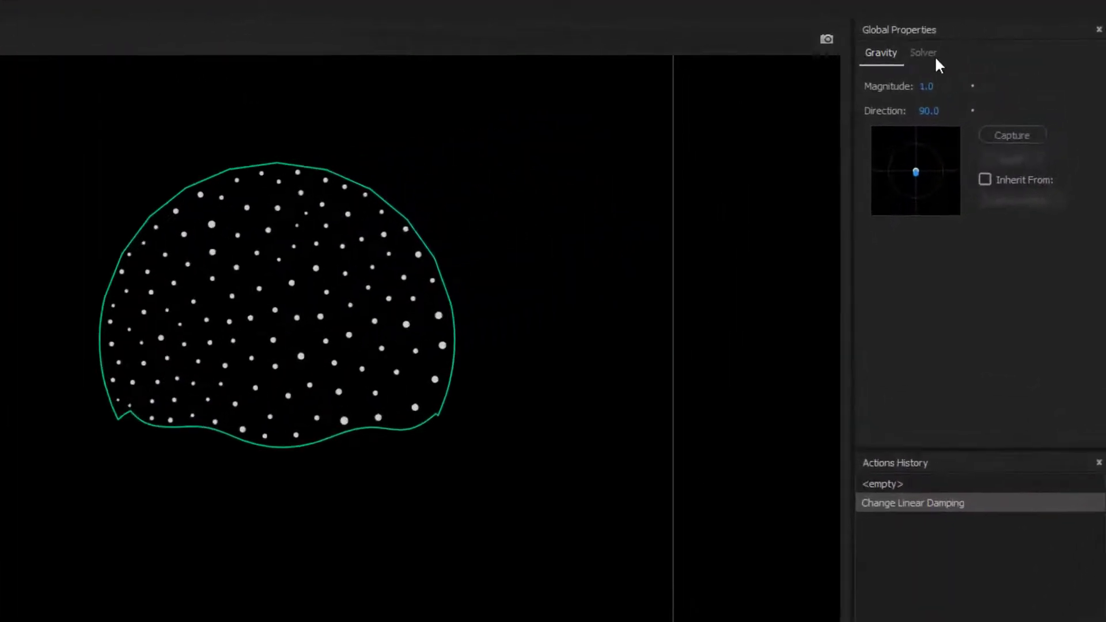
Set the global solver's Sub-steps to 8, preview the simulation and return it to the first frame
click(990, 47)
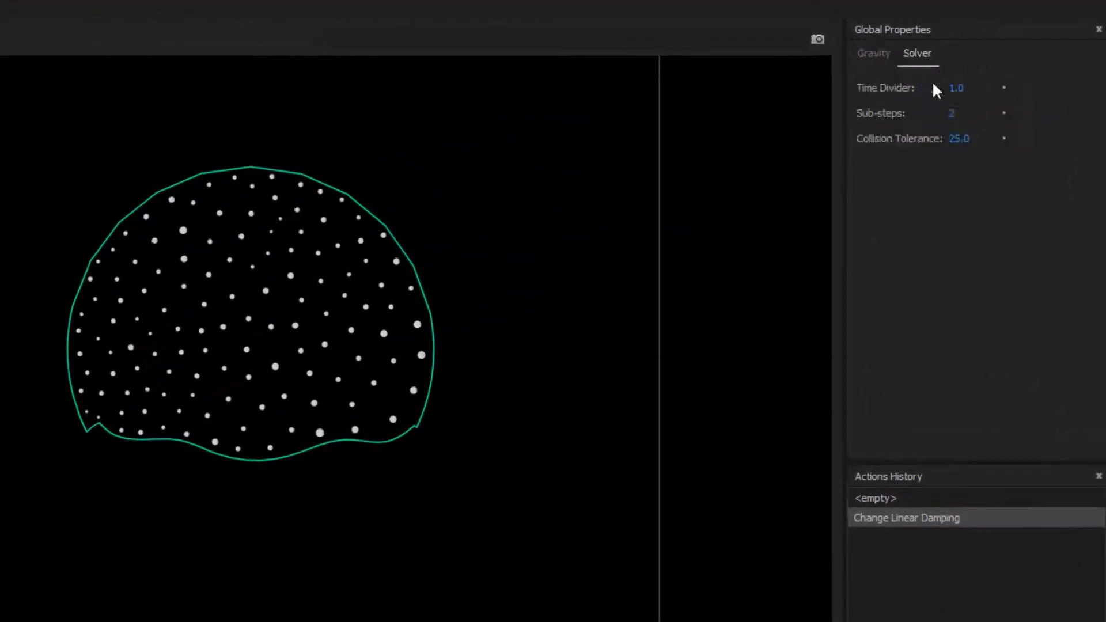
click(952, 114)
text(3)
key(Return)
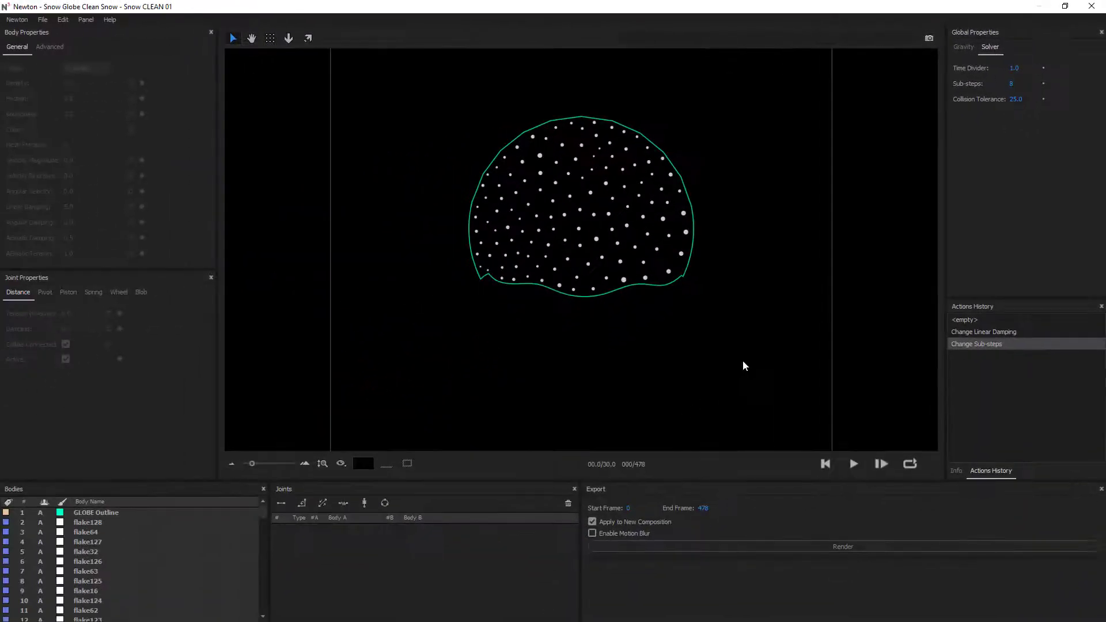
click(594, 273)
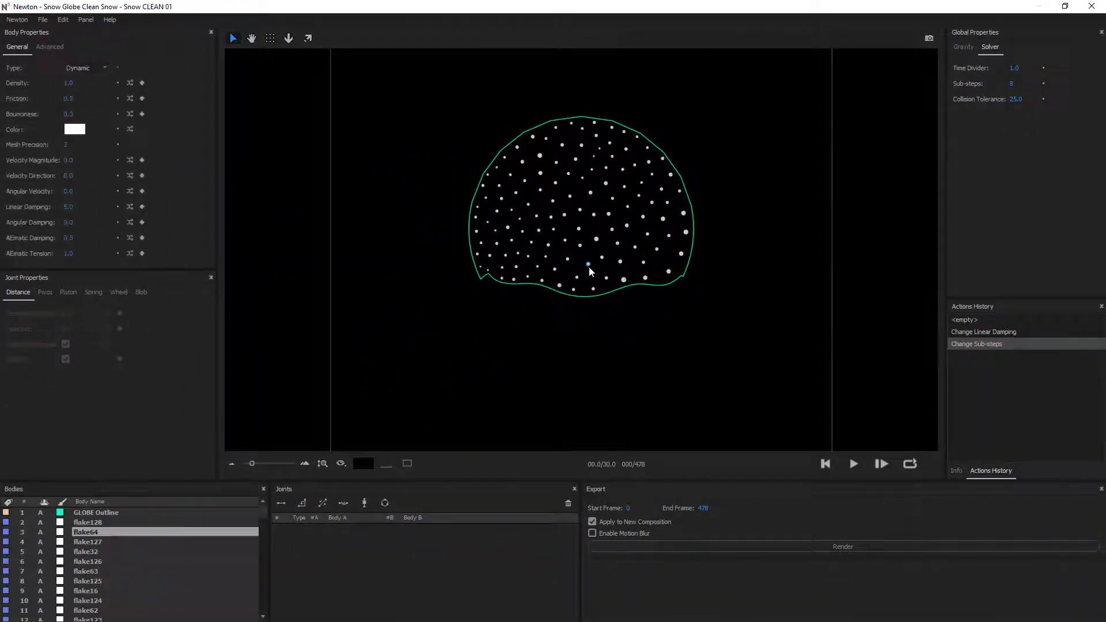
click(770, 358)
click(853, 464)
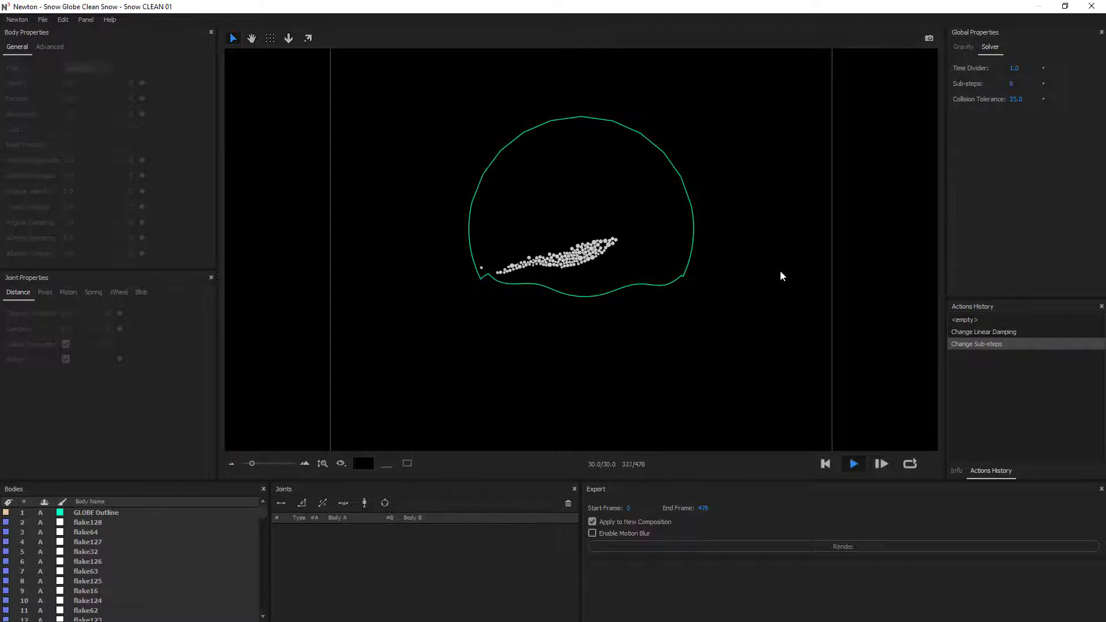
click(826, 464)
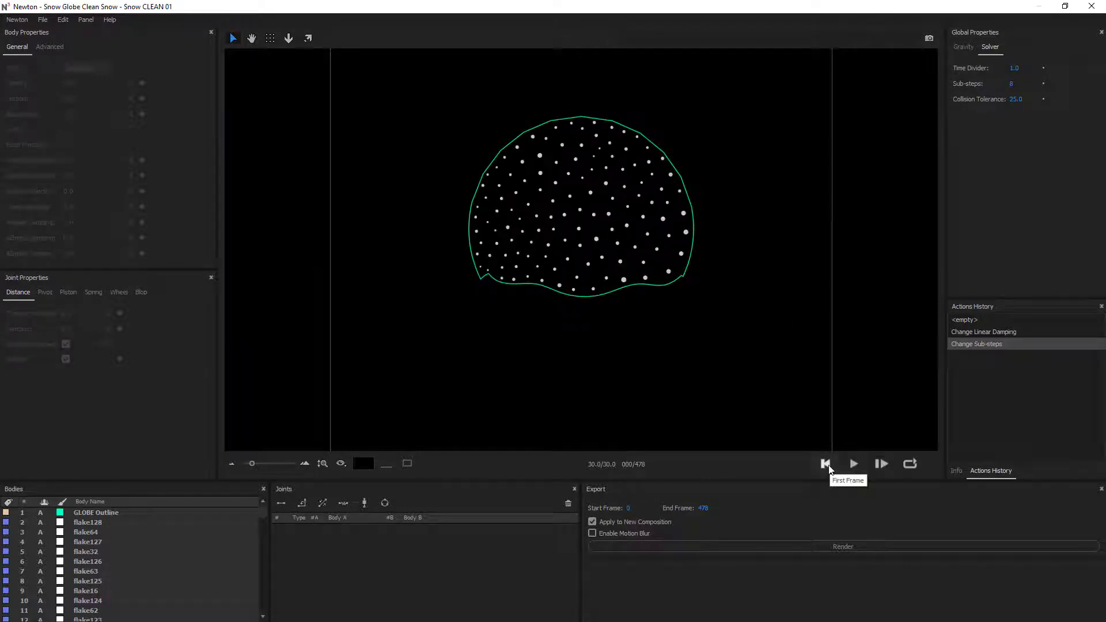
Set the Magnetism Type of all snowflakes to Repulsion with a Magnet Intensity of 0.02
click(553, 229)
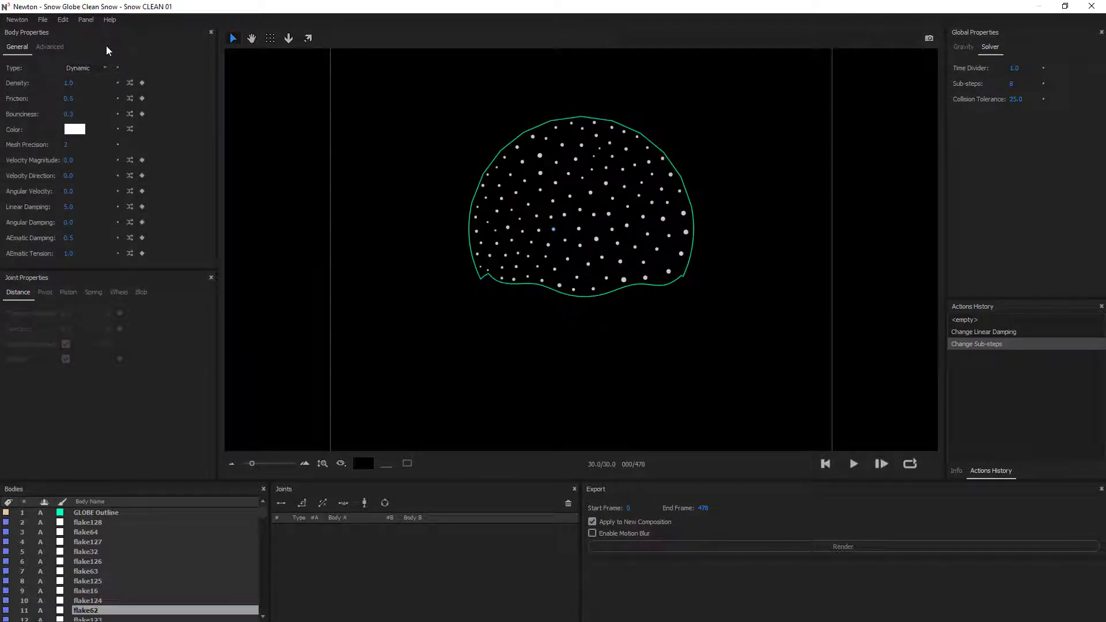
key(ctrl+a)
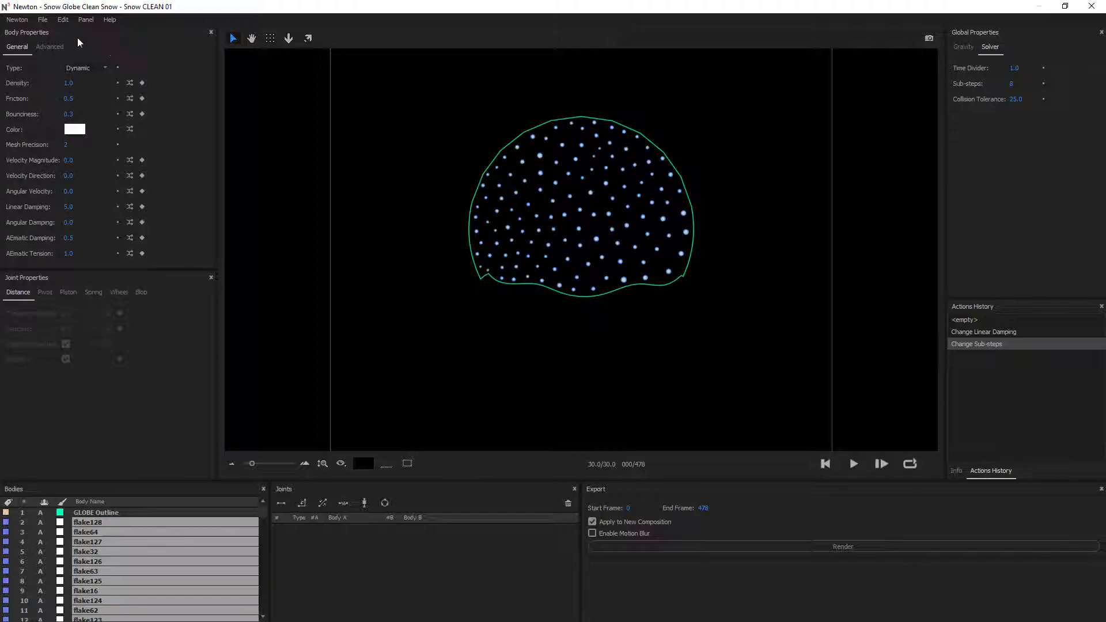
click(46, 46)
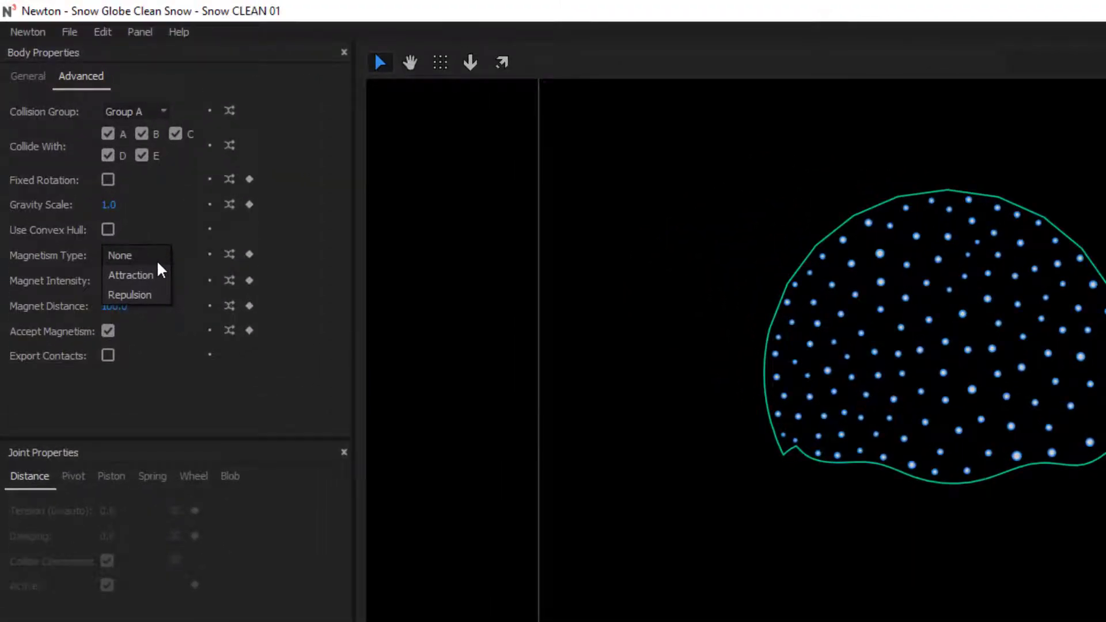
click(144, 296)
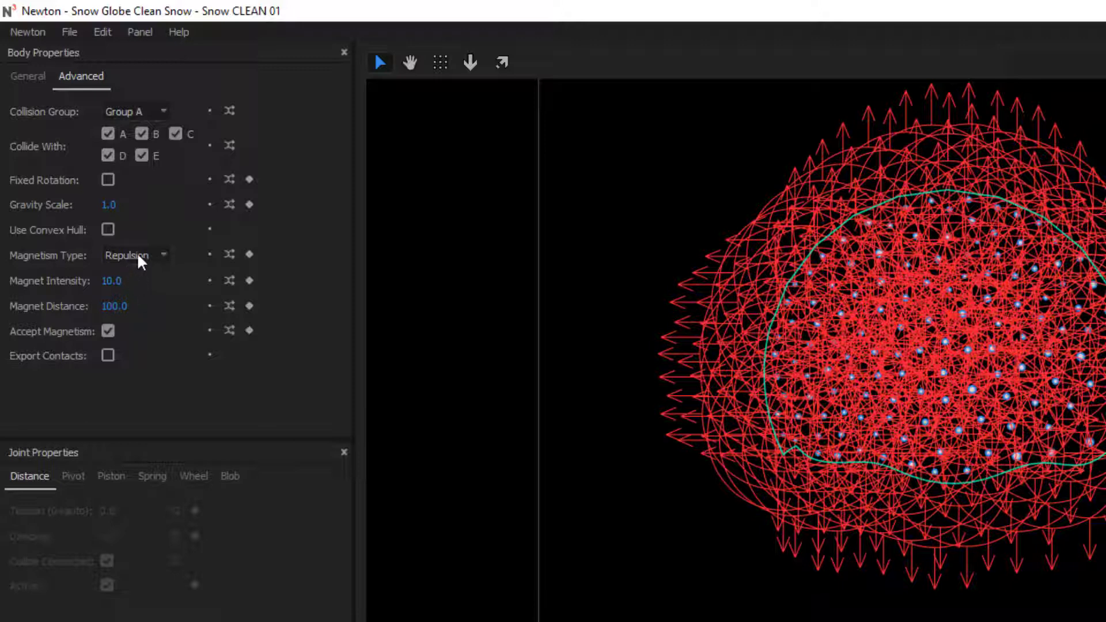
click(129, 282)
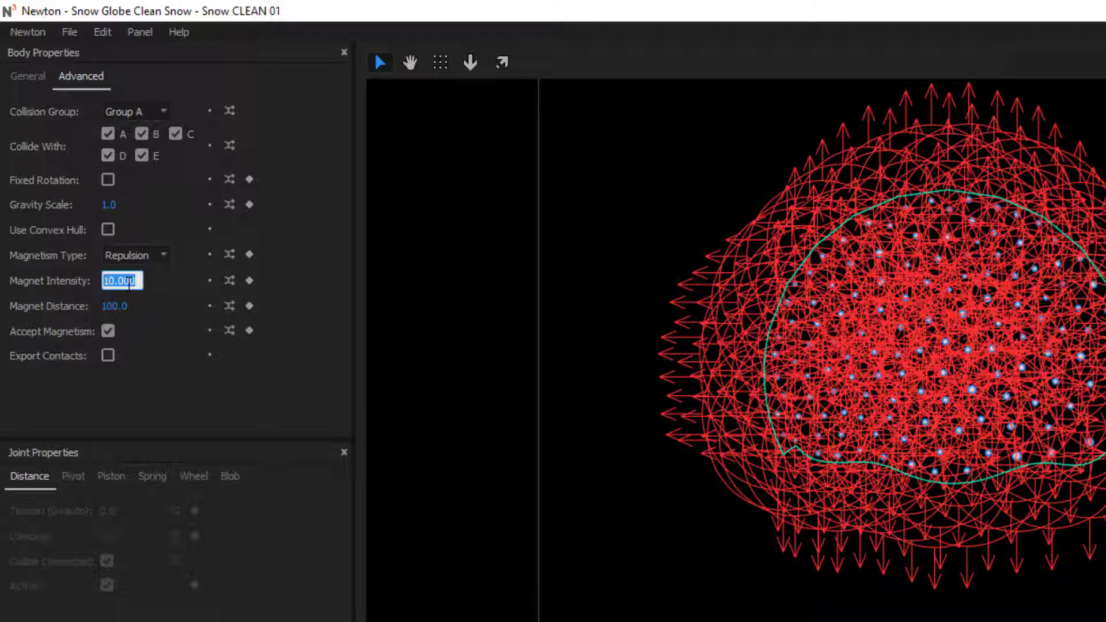
text(0.02)
key(Return)
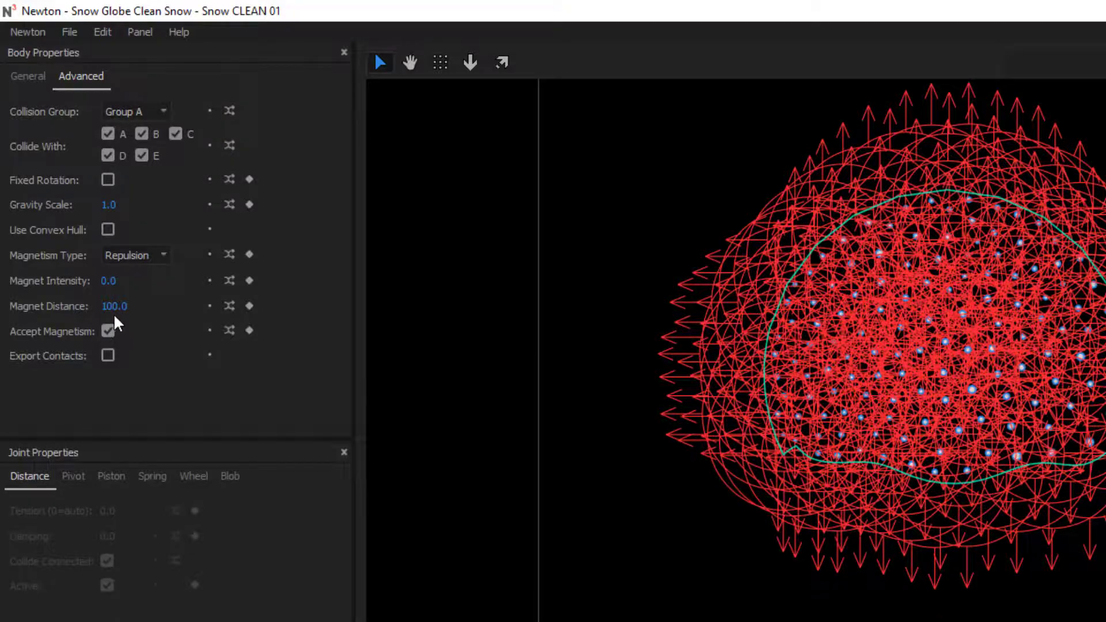
Set the snowflakes' Magnet Distance to 24 and apply a small percentage of randomness to it
drag(113, 313, 49, 309)
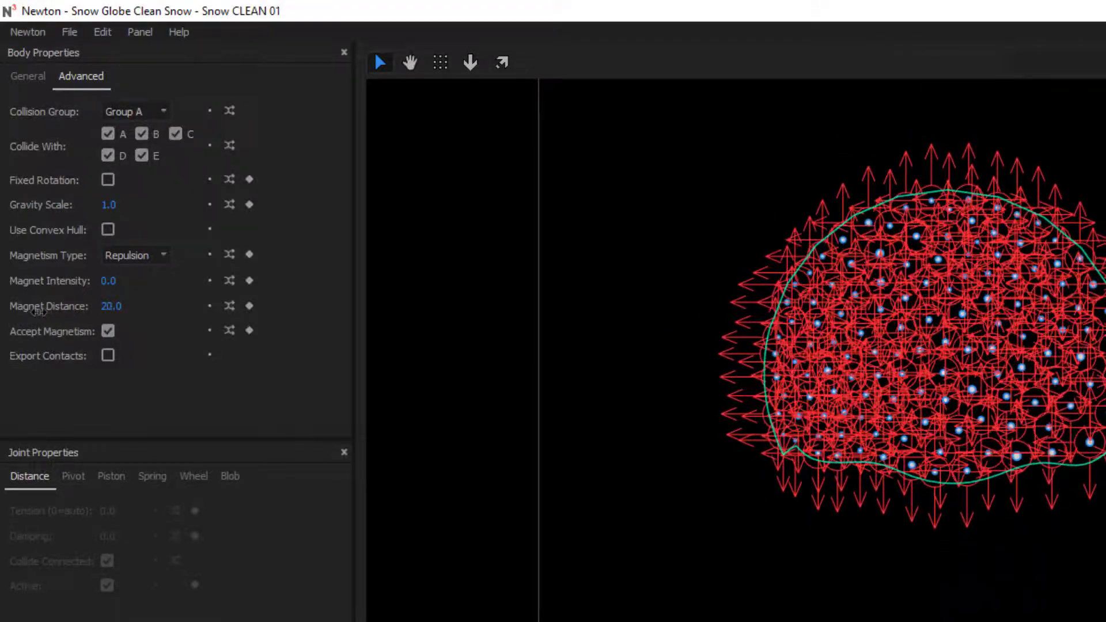
drag(38, 312, 43, 312)
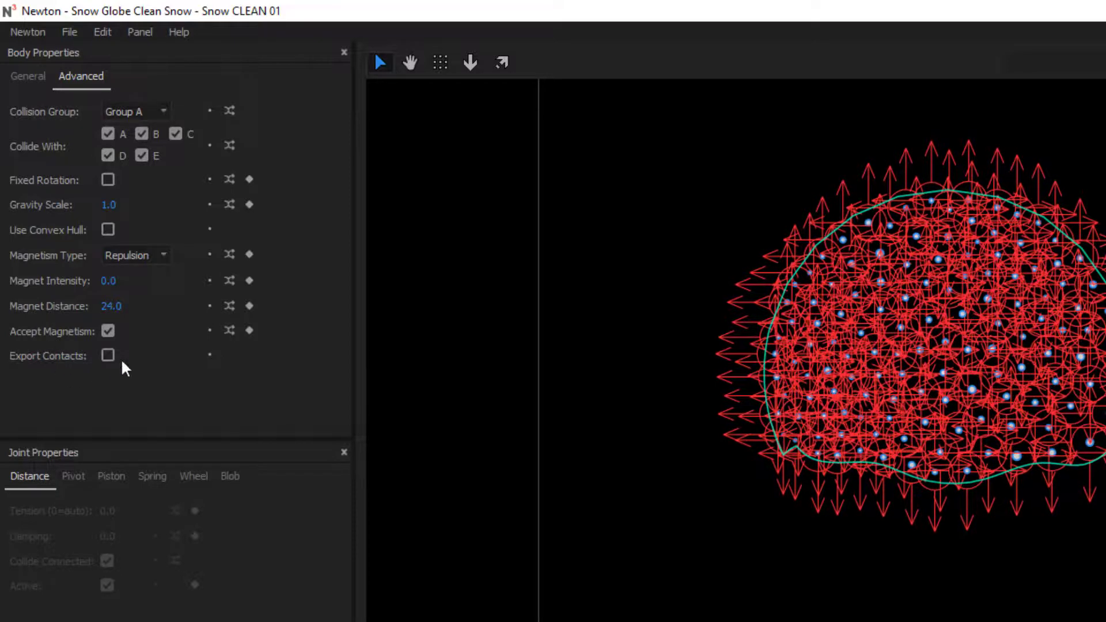
click(229, 308)
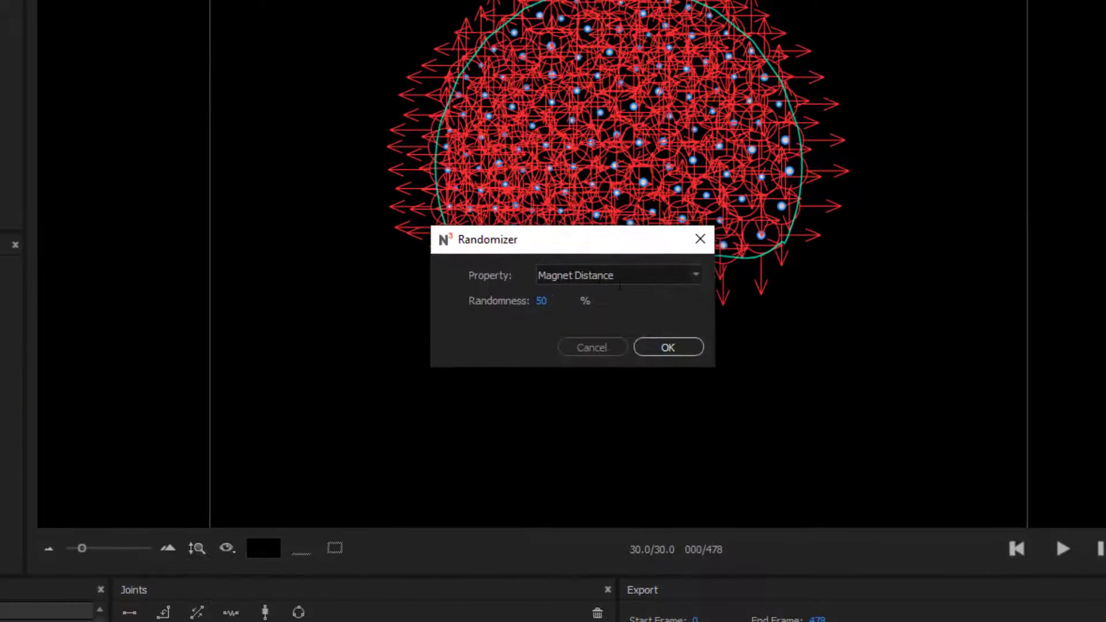
click(546, 302)
text(20)
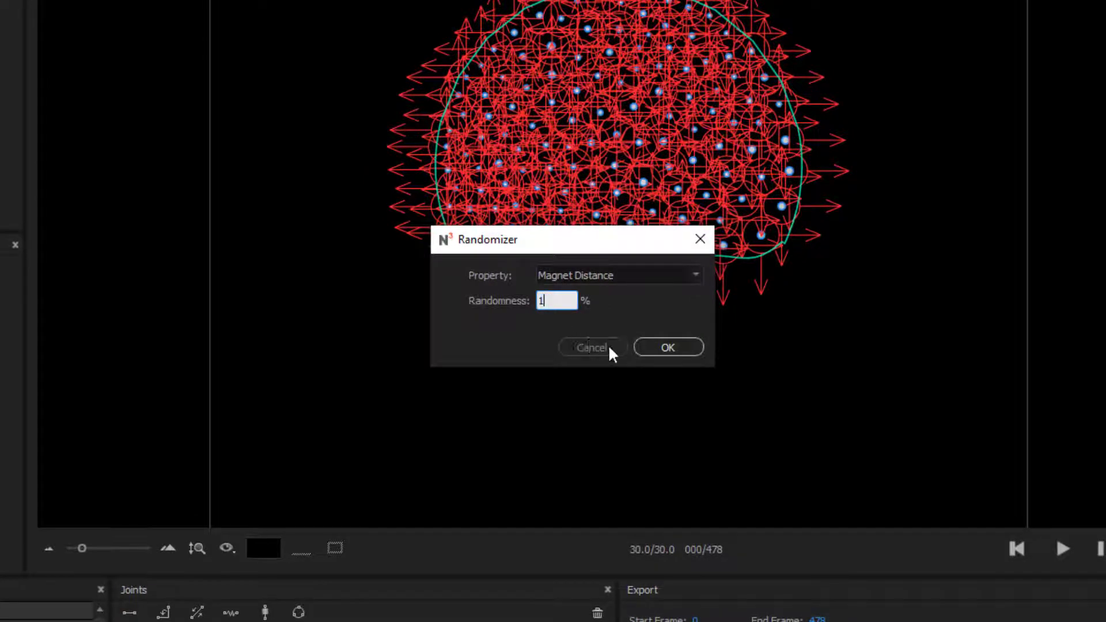
click(661, 348)
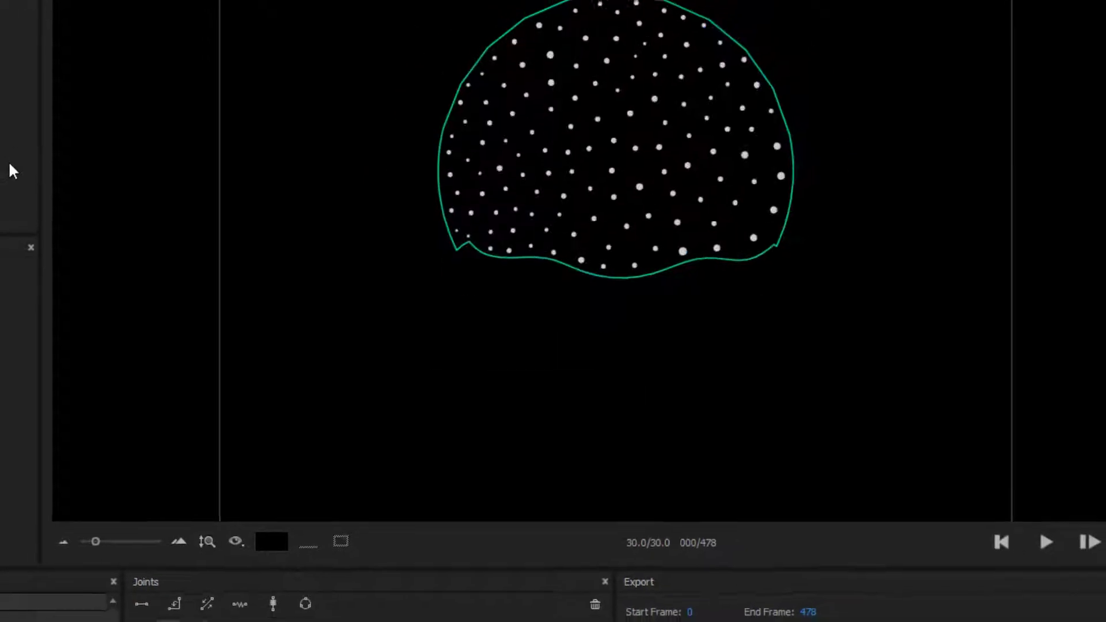
Examine the randomized magnet ranges of all snowflakes inside the globe outline and preview the repelling snow
click(157, 582)
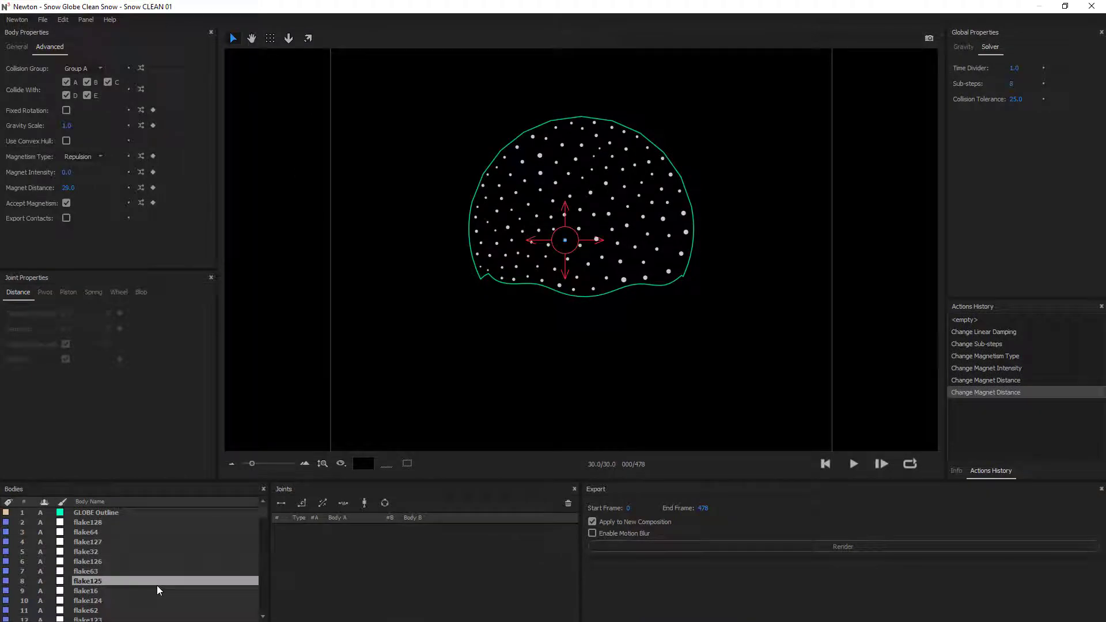
key(ctrl+a)
scroll(539, 276, up, 8)
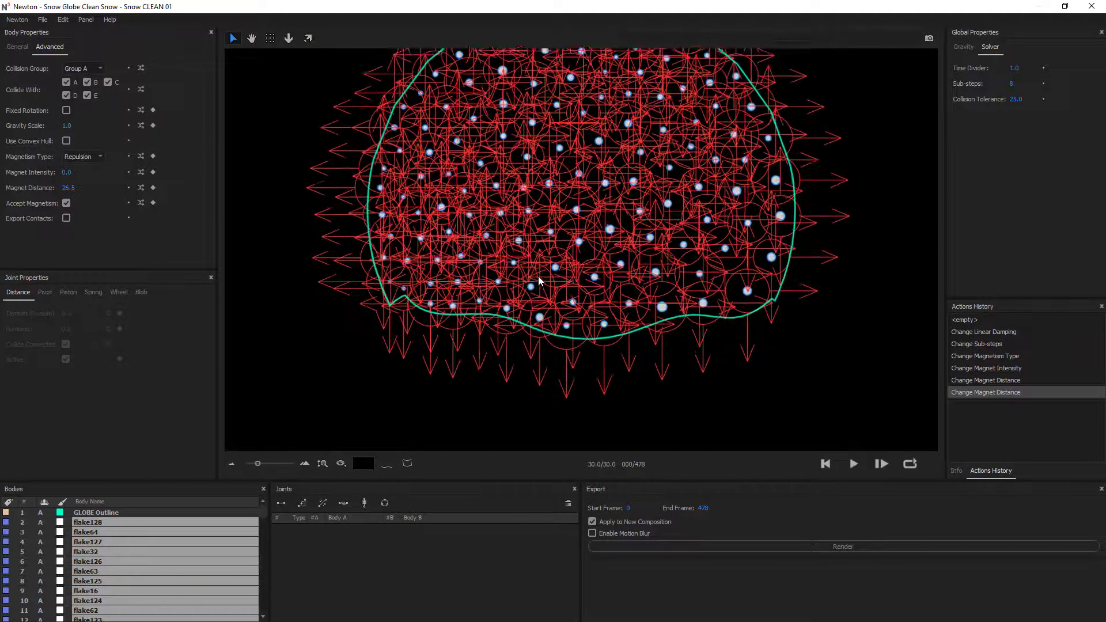
scroll(539, 280, down, 3)
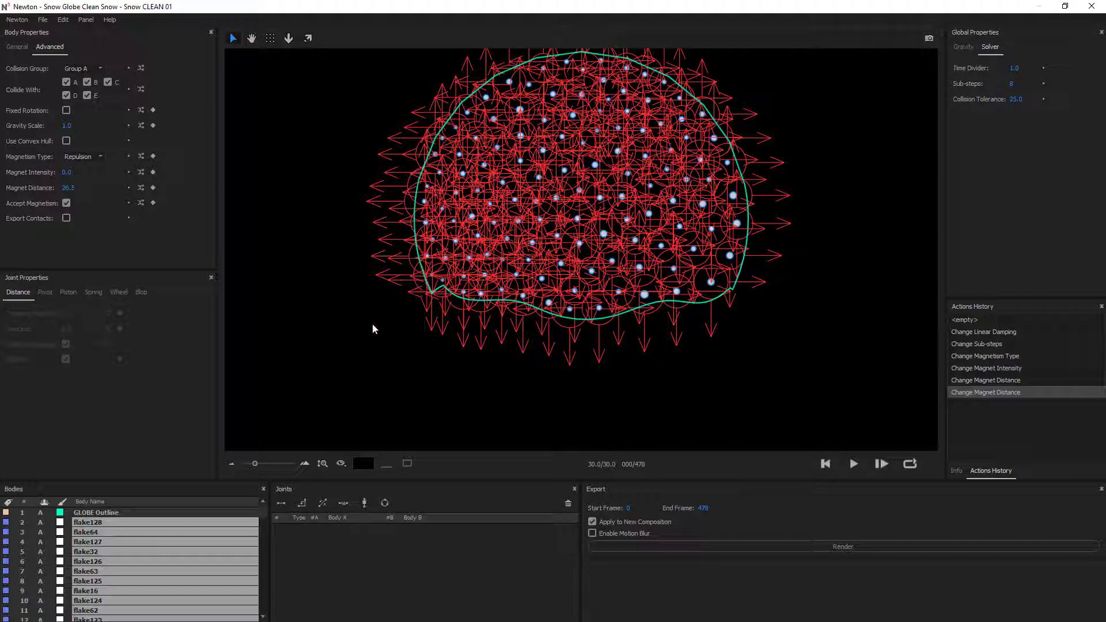
click(348, 352)
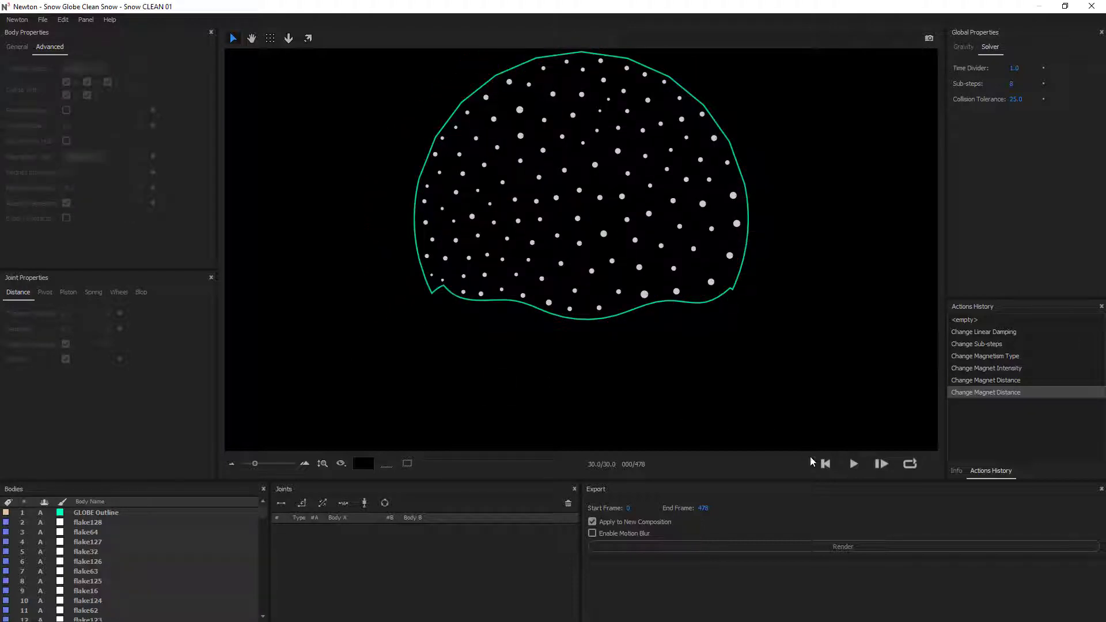
scroll(780, 388, down, 1)
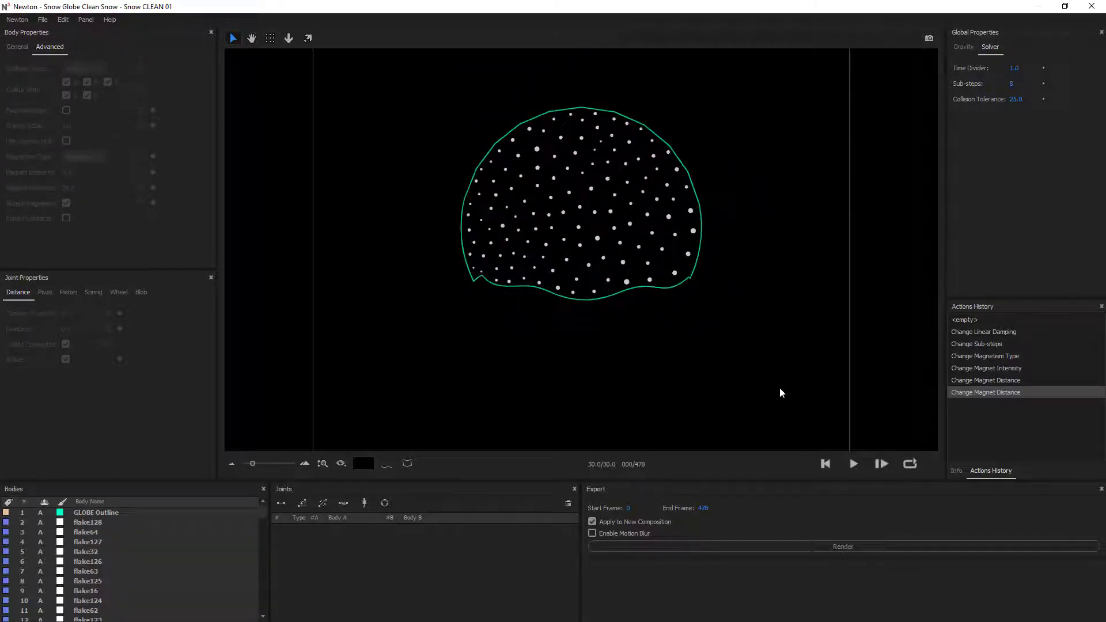
click(856, 465)
Set the global gravity magnitude to 0.5, preview the simulation and return it to the first frame
click(964, 47)
double_click(1001, 68)
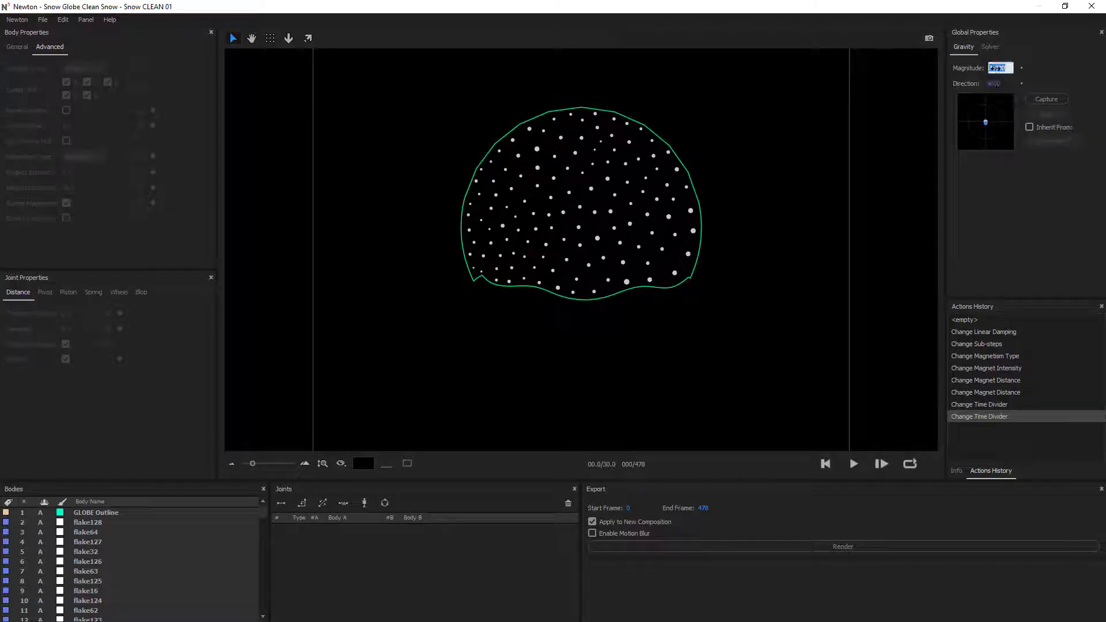
text(2.5)
key(Return)
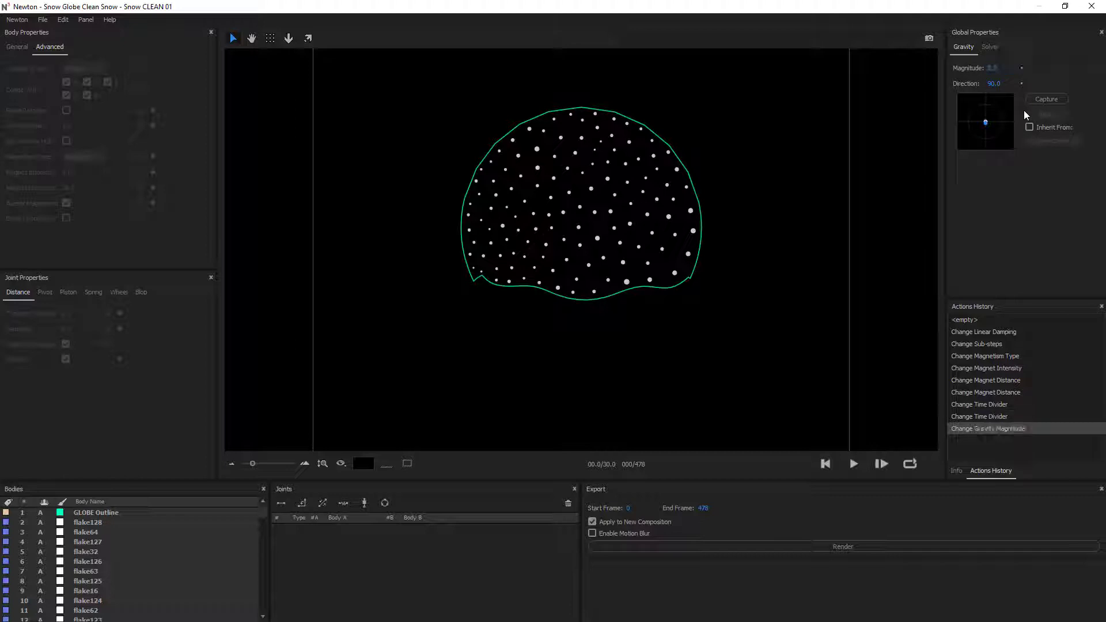
click(861, 462)
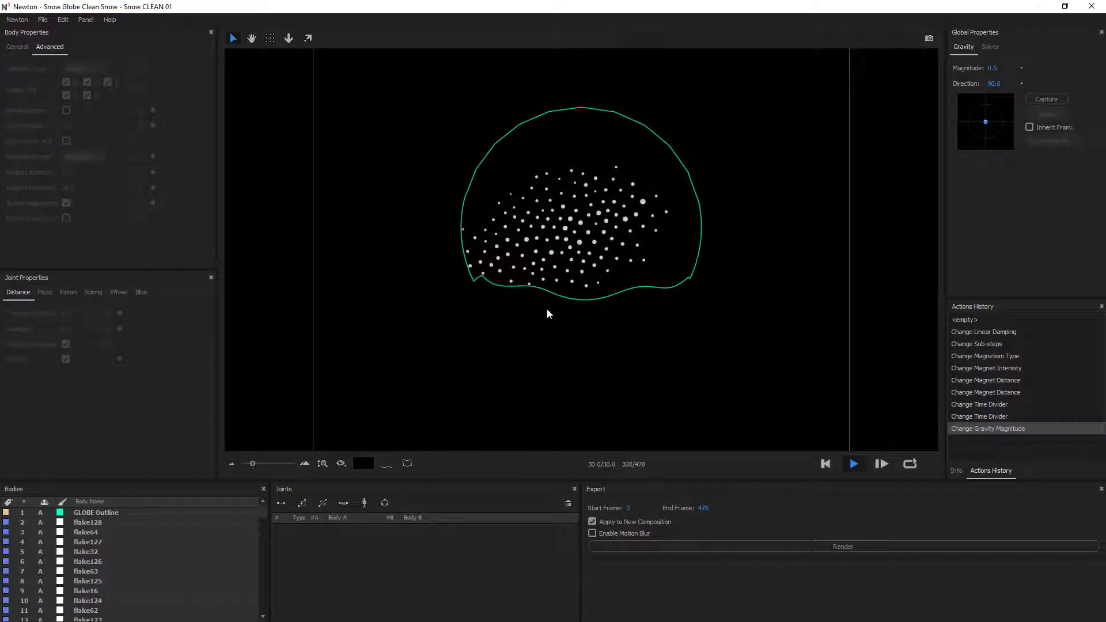
click(825, 464)
Lower the Magnet Intensity of all snowflakes to 0.015 and preview the simulation again
click(578, 228)
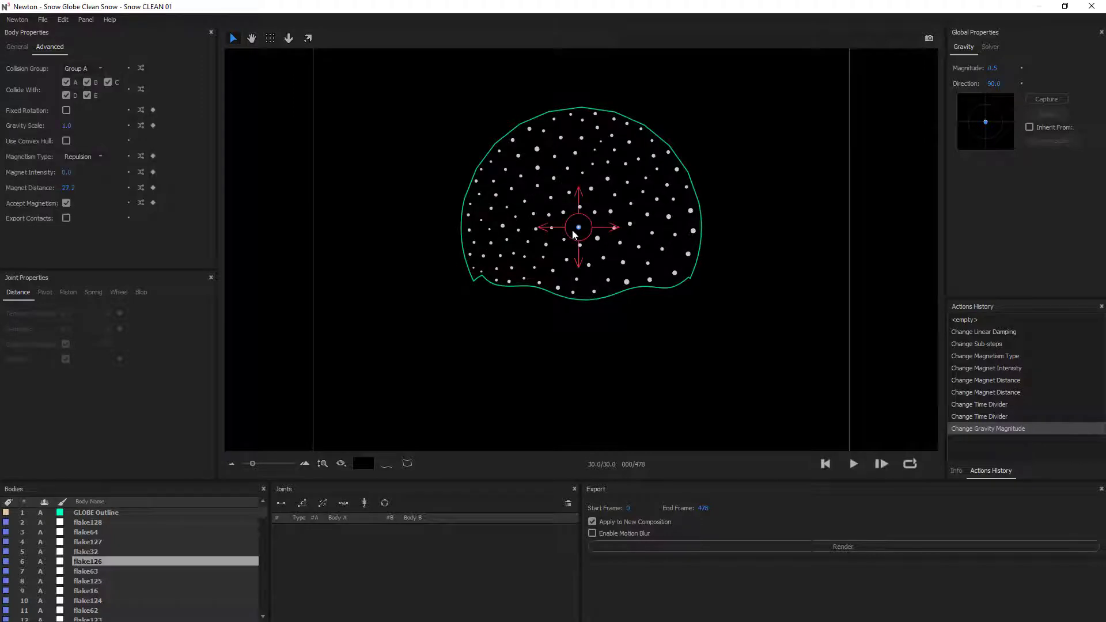
key(ctrl+a)
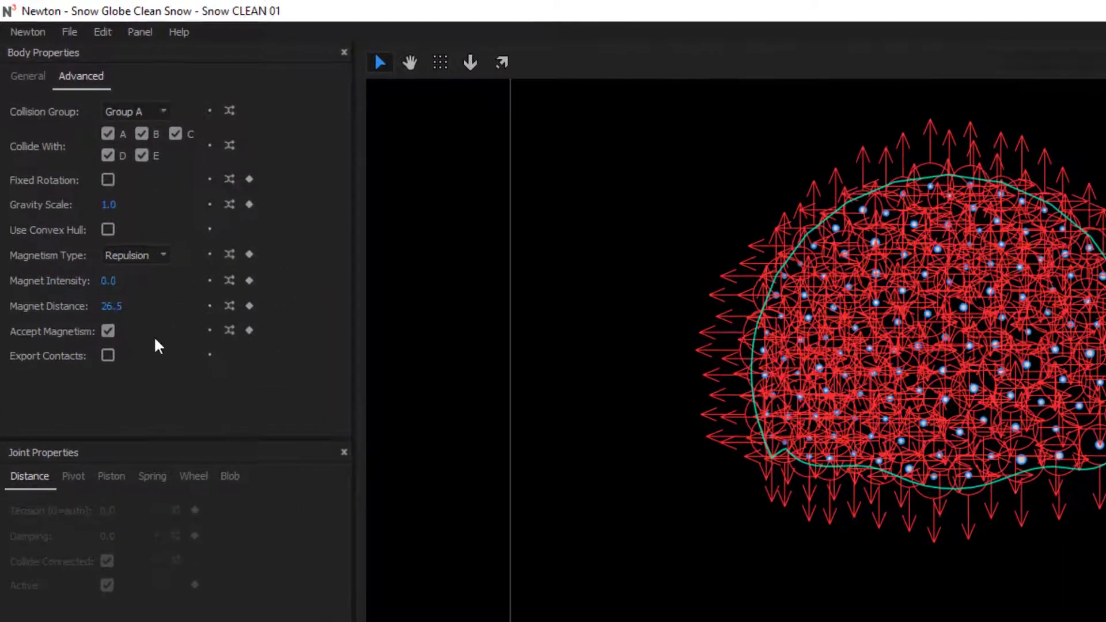
click(108, 283)
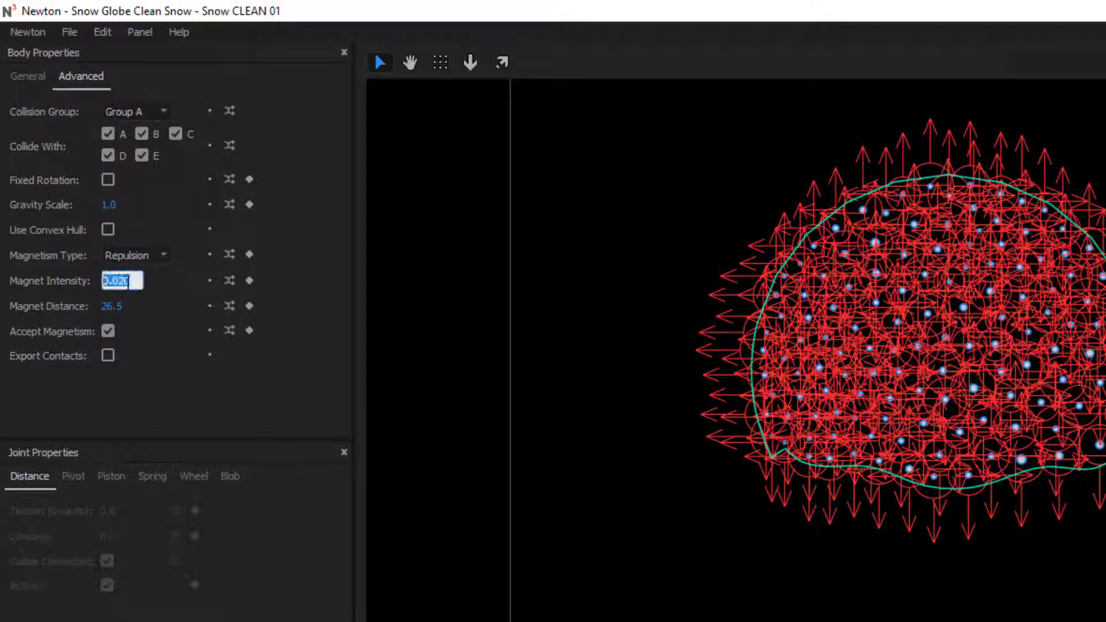
text(0.020)
key(BackSpace)
key(BackSpace)
text(15)
key(Return)
click(700, 541)
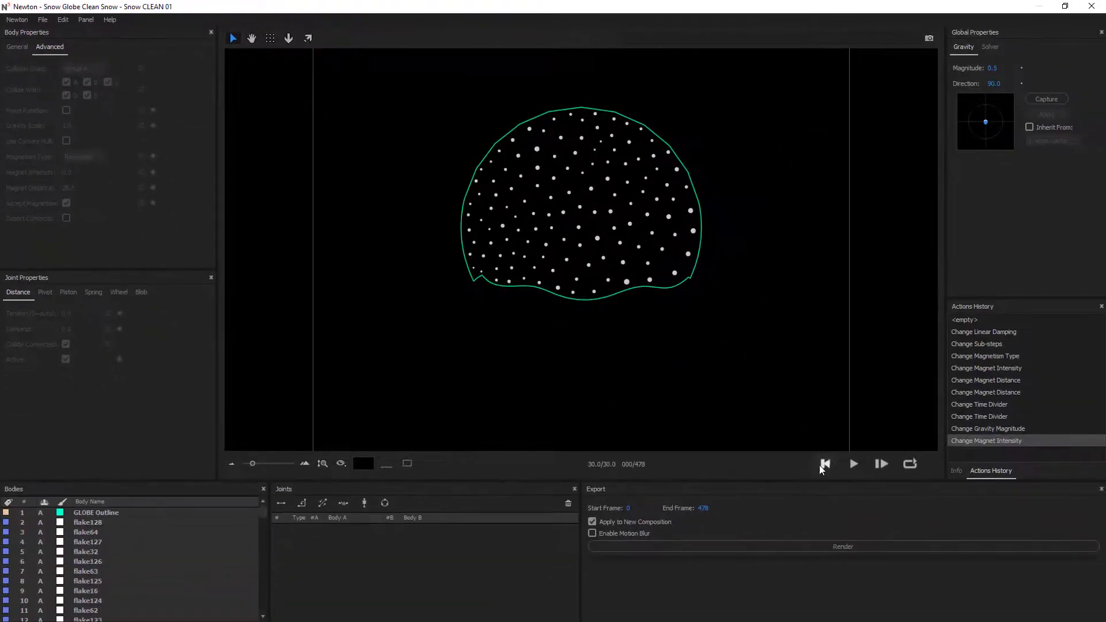
click(859, 465)
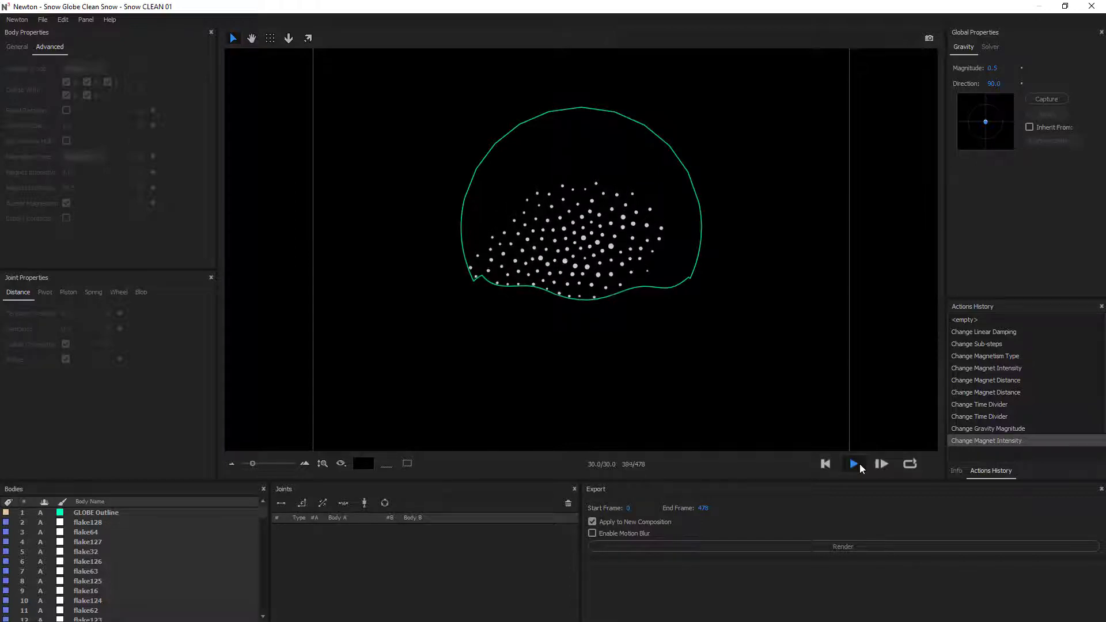
Replay the snow simulation from the start and return it to the first frame
click(822, 465)
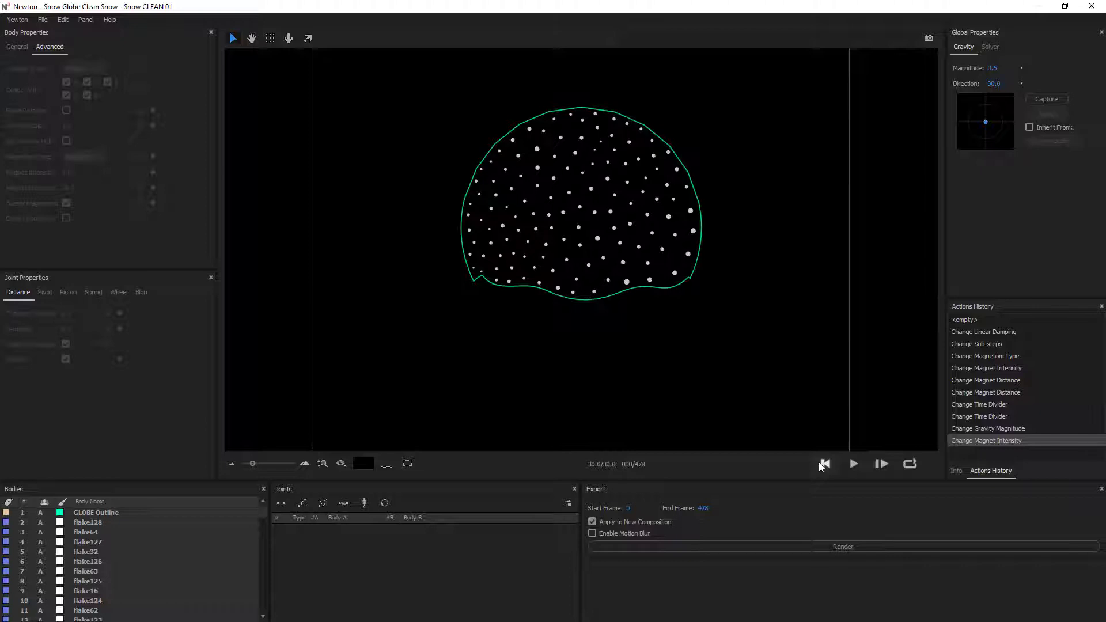
click(854, 464)
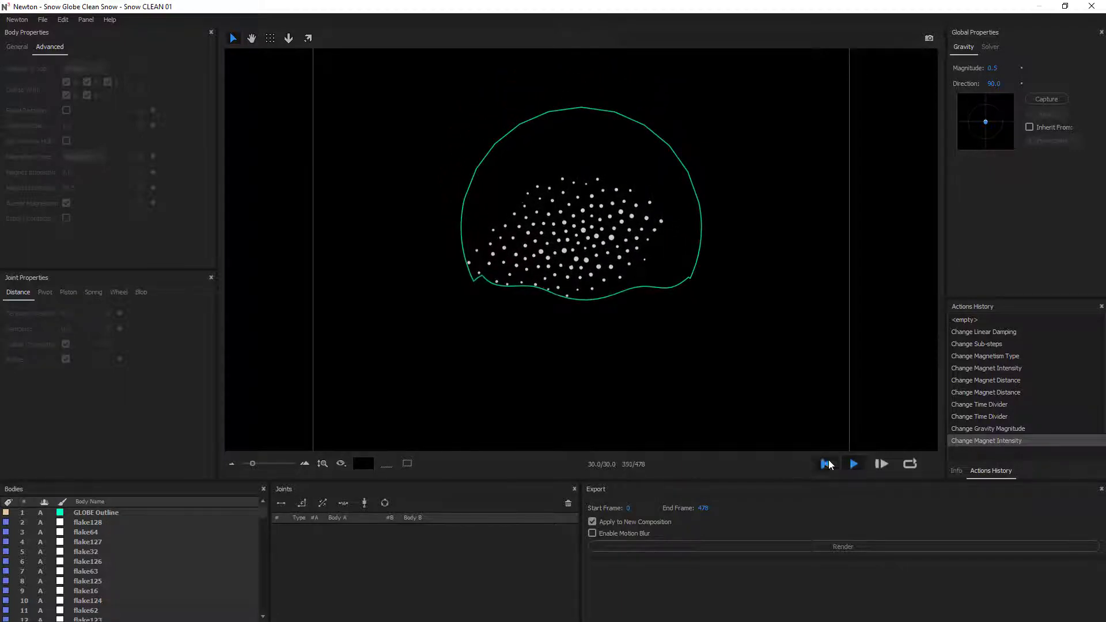
click(827, 464)
Save the current simulation settings as an XML file in the Snowball project folder
click(43, 19)
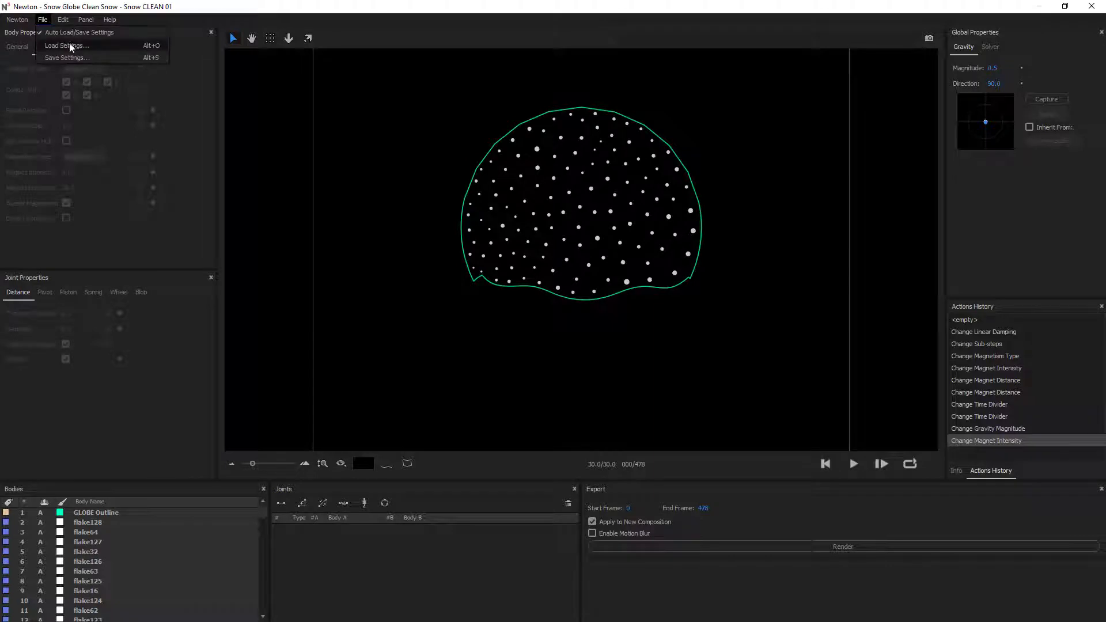
click(90, 57)
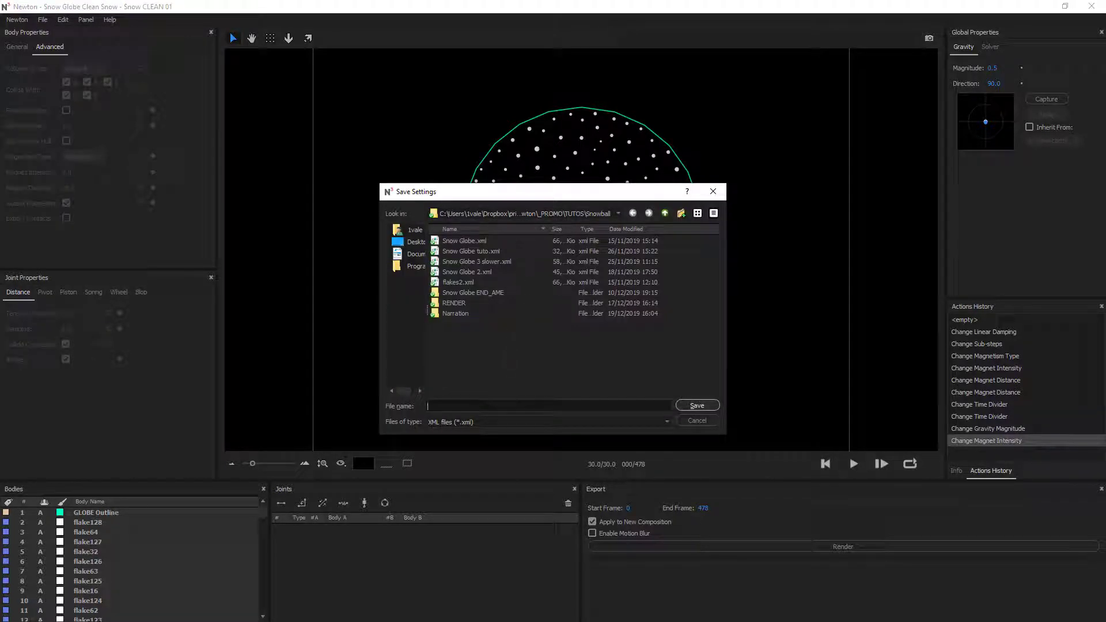
click(479, 240)
text(s.xml)
key(Return)
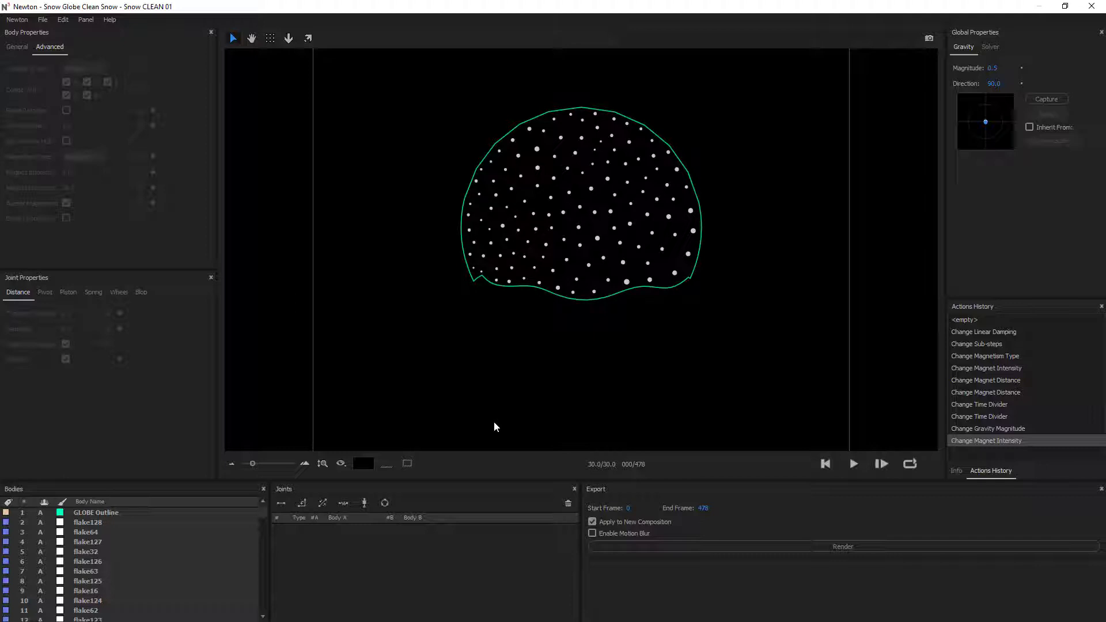
Render the snow simulation of frames 0 to 478 to a new composition
click(47, 19)
click(62, 16)
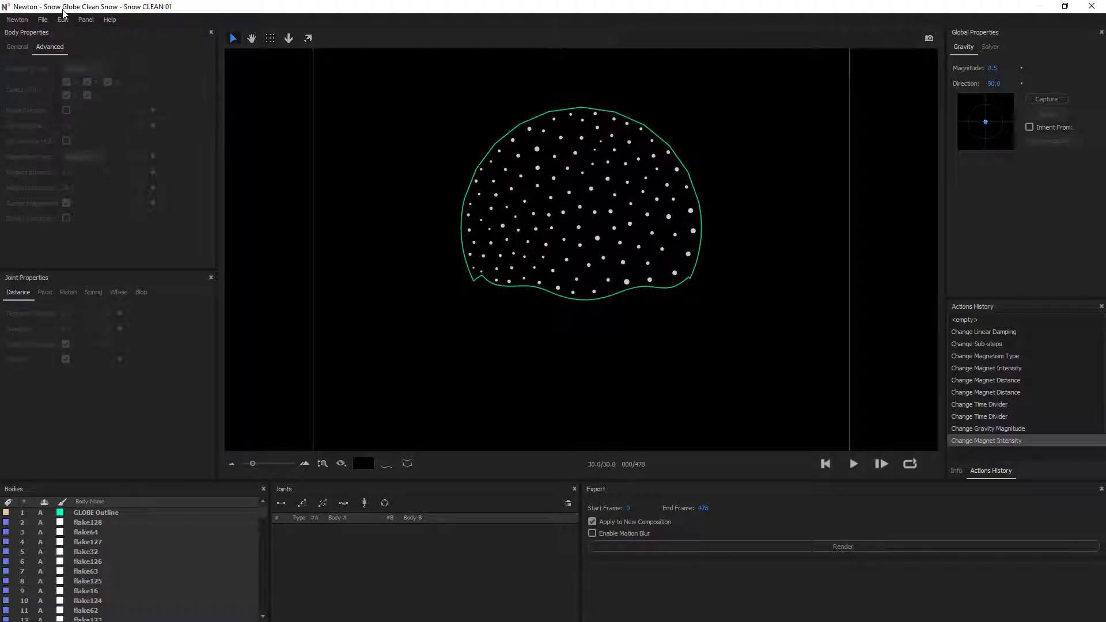
click(18, 49)
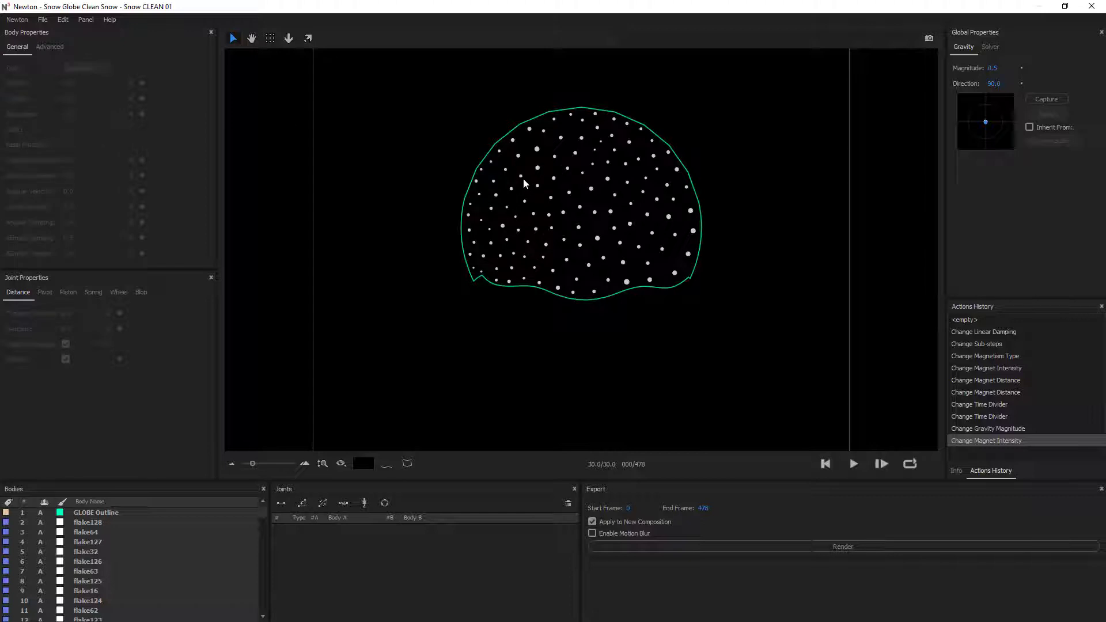
click(849, 545)
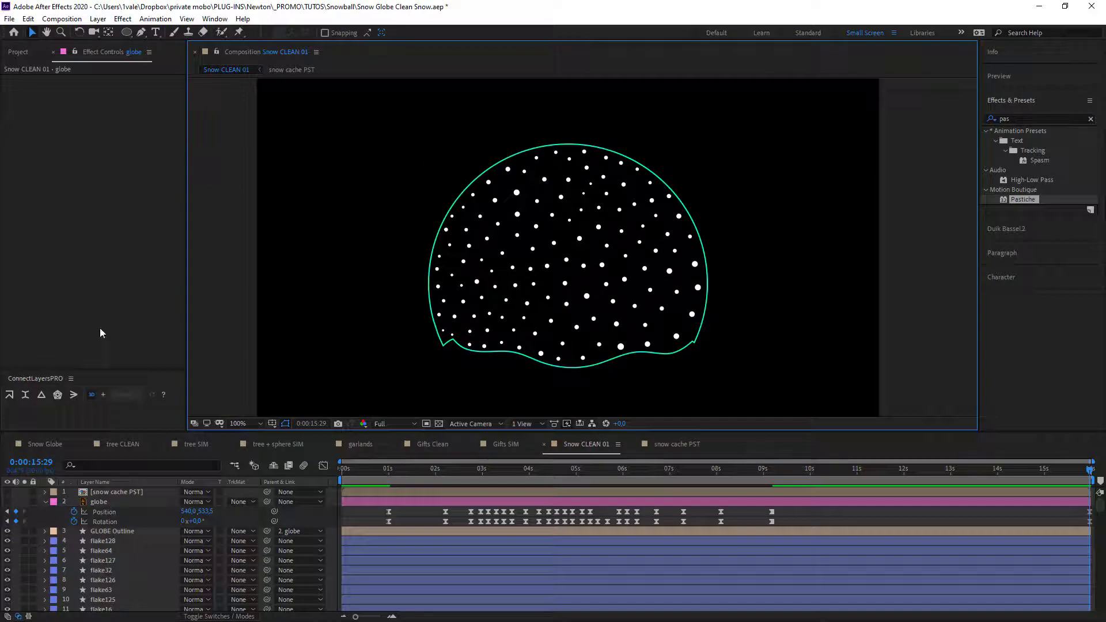
Open the rendered Snow CLEAN 02 composition in After Effects and rename it Snow SIM 01
click(17, 52)
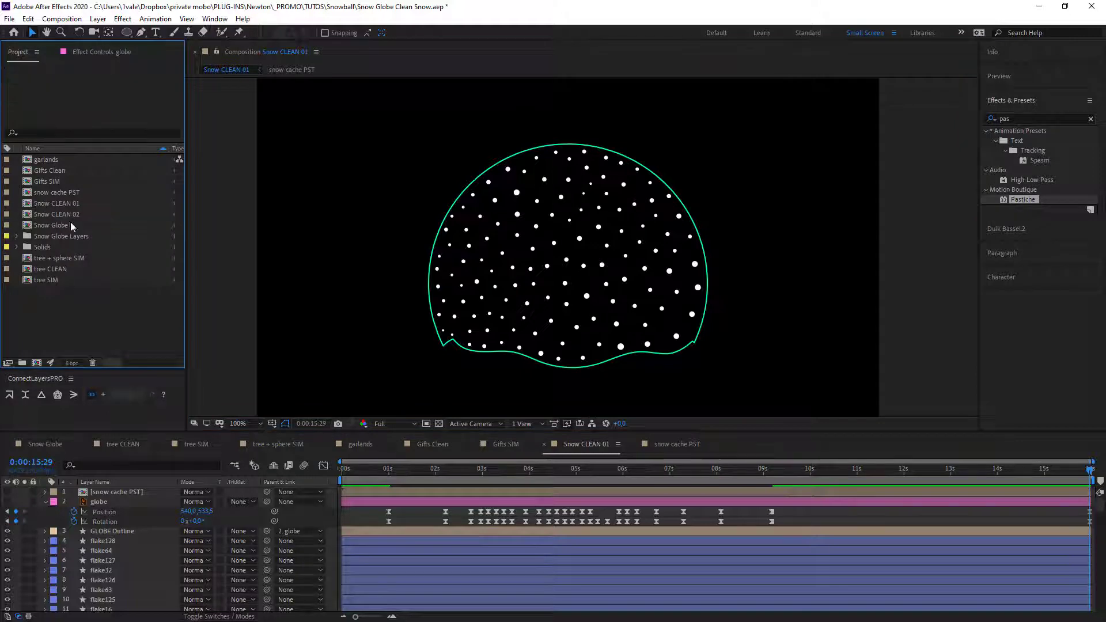
double_click(68, 213)
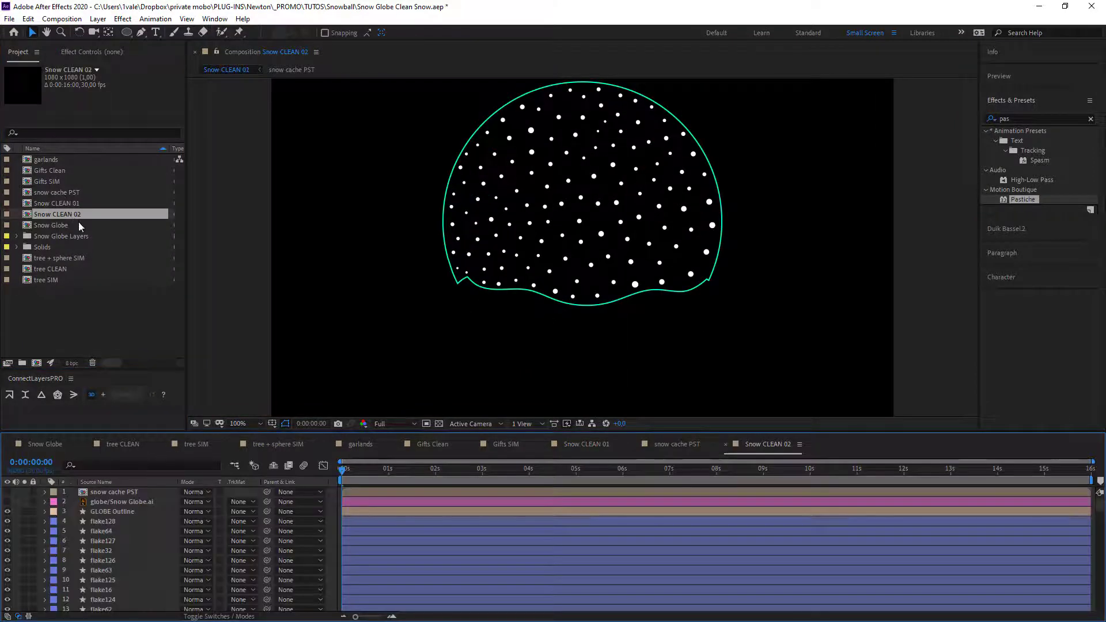
click(361, 321)
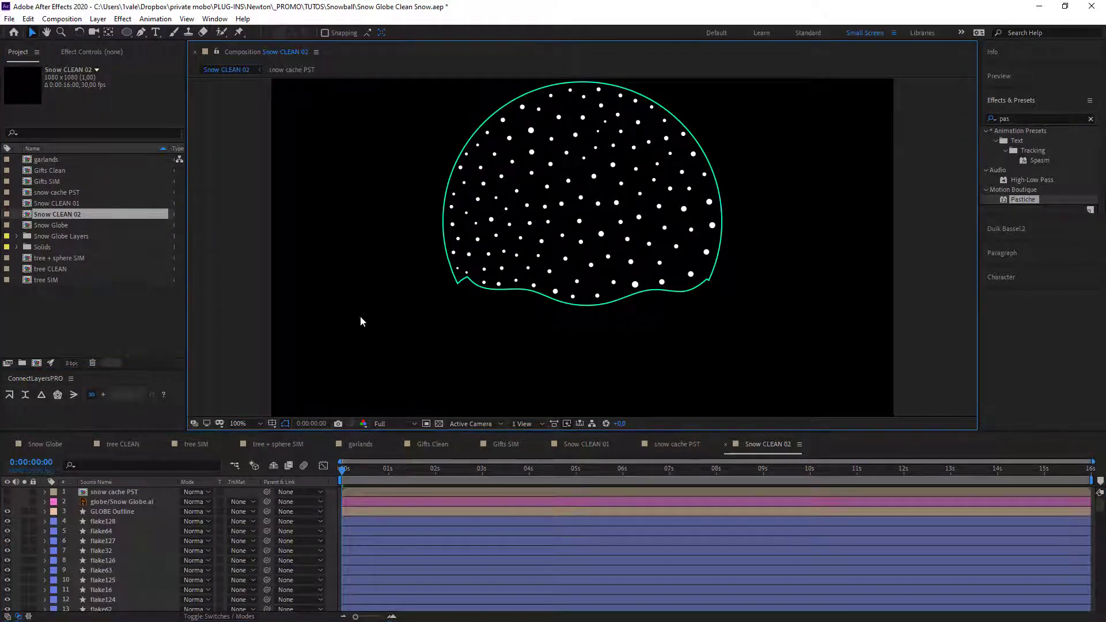
key(ctrl+k)
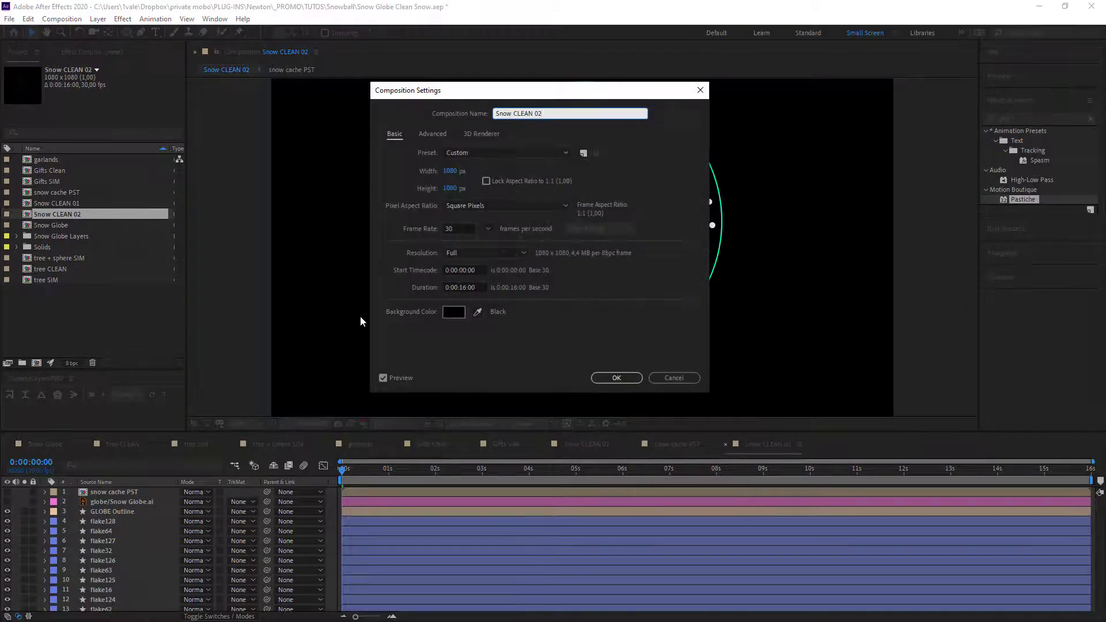
key(Left)
key(Left)
key(shift+Left)
text(SIM)
key(Return)
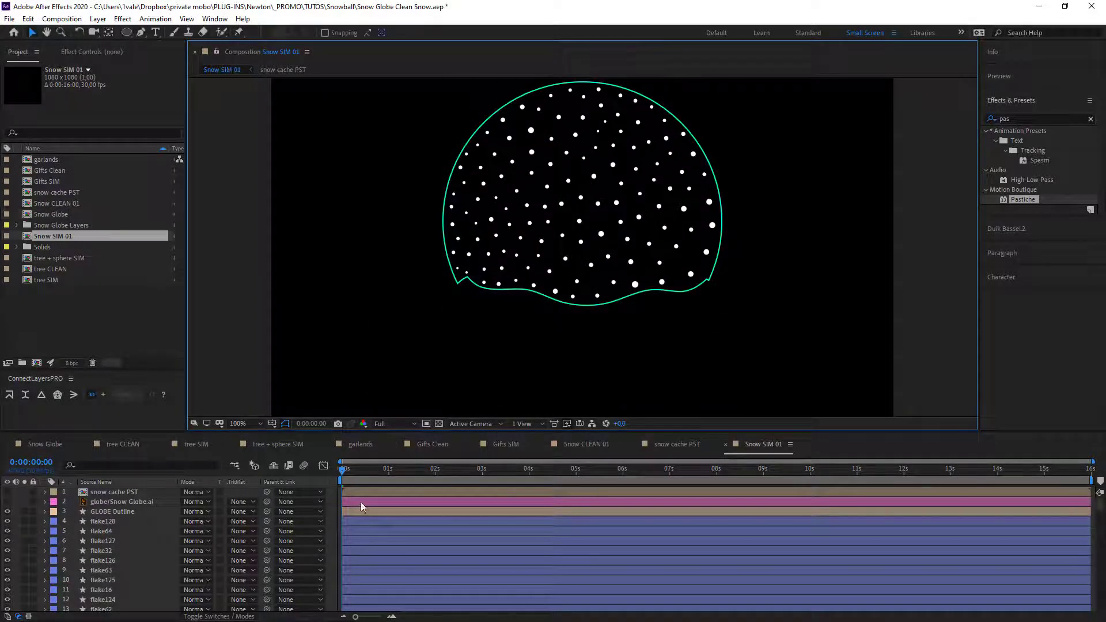
Hide the GLOBE Outline layer in Snow SIM 01 and preview the simulated snow from the start
drag(355, 470, 332, 470)
key(space)
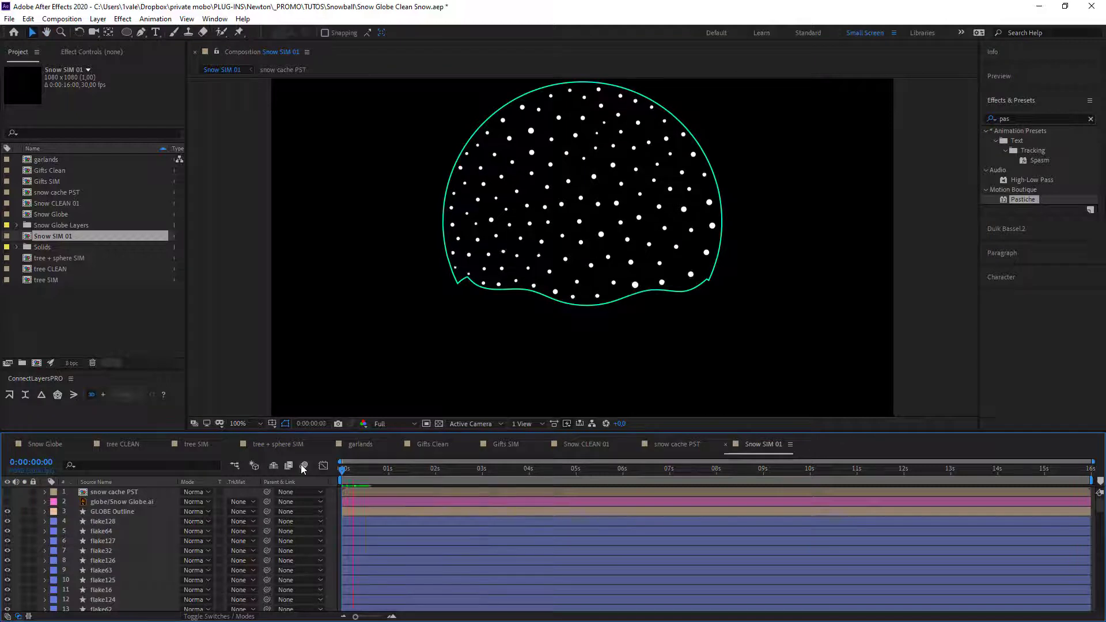
click(8, 512)
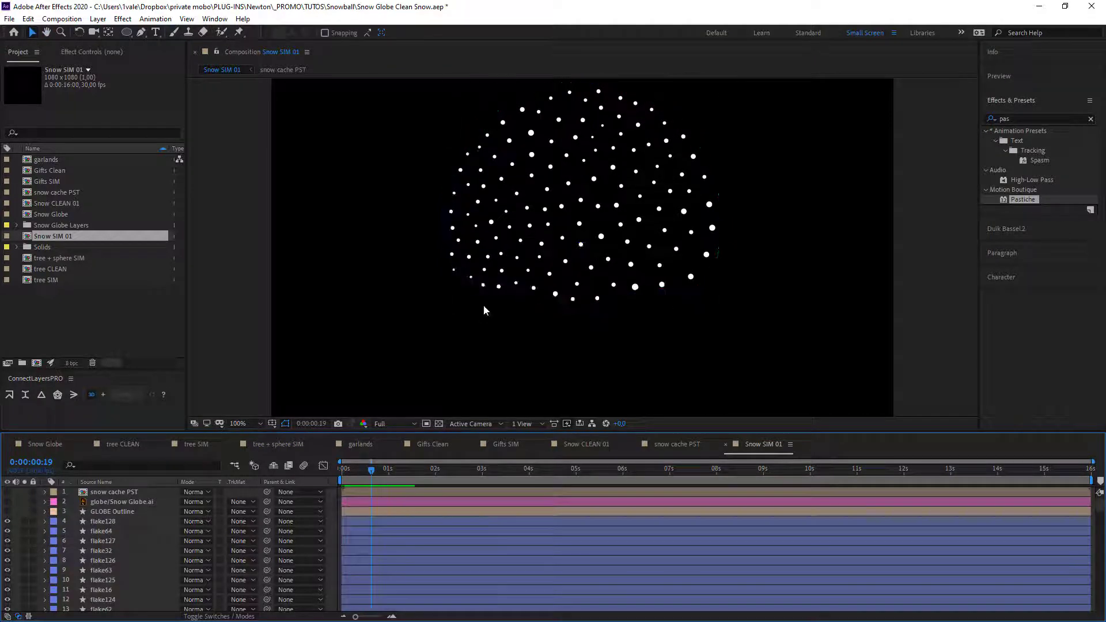
scroll(404, 284, down, 2)
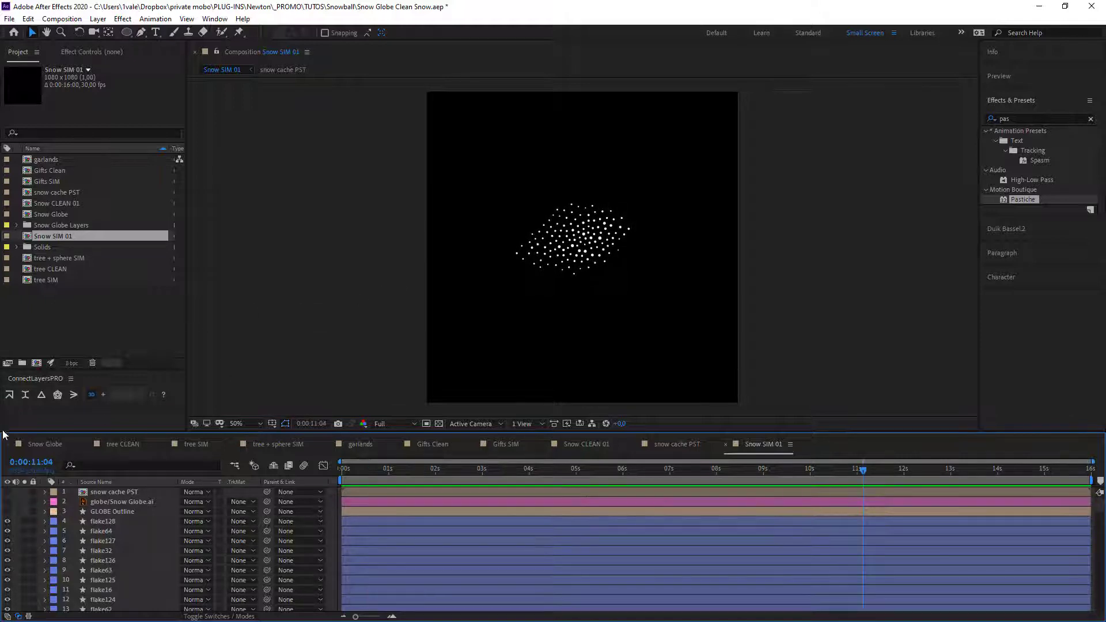
Add Snow SIM 01 to the Snow Globe composition as a layer directly above snow cache
click(54, 444)
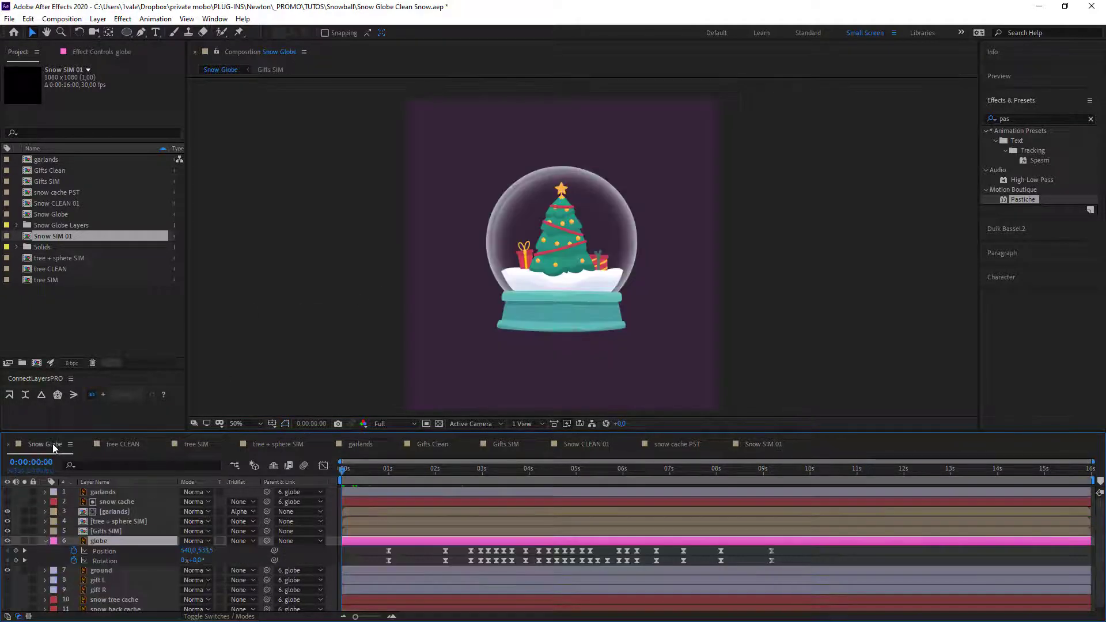
click(78, 343)
click(52, 237)
click(99, 301)
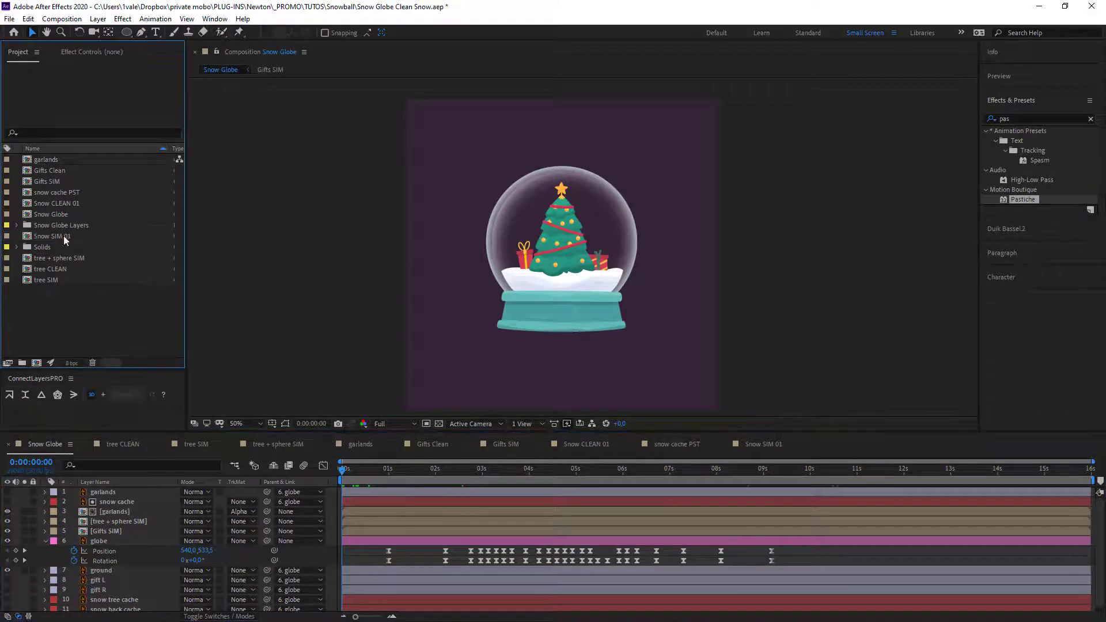
drag(64, 236, 157, 496)
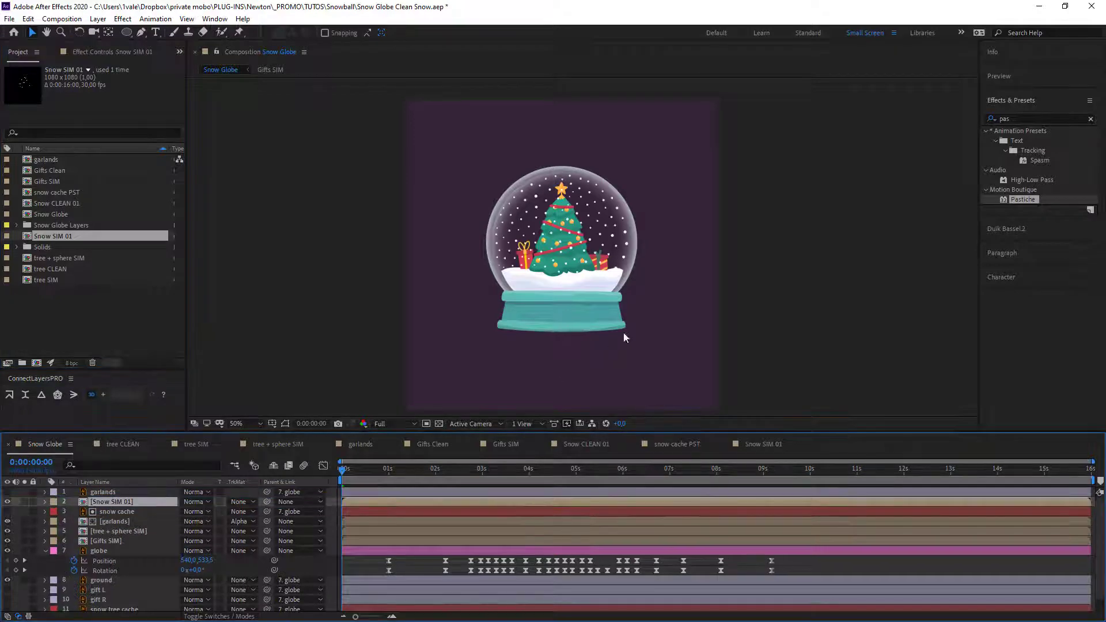
Preview the Snow Globe animation with the snow layer and inspect the flakes up close
key(space)
scroll(622, 334, up, 1)
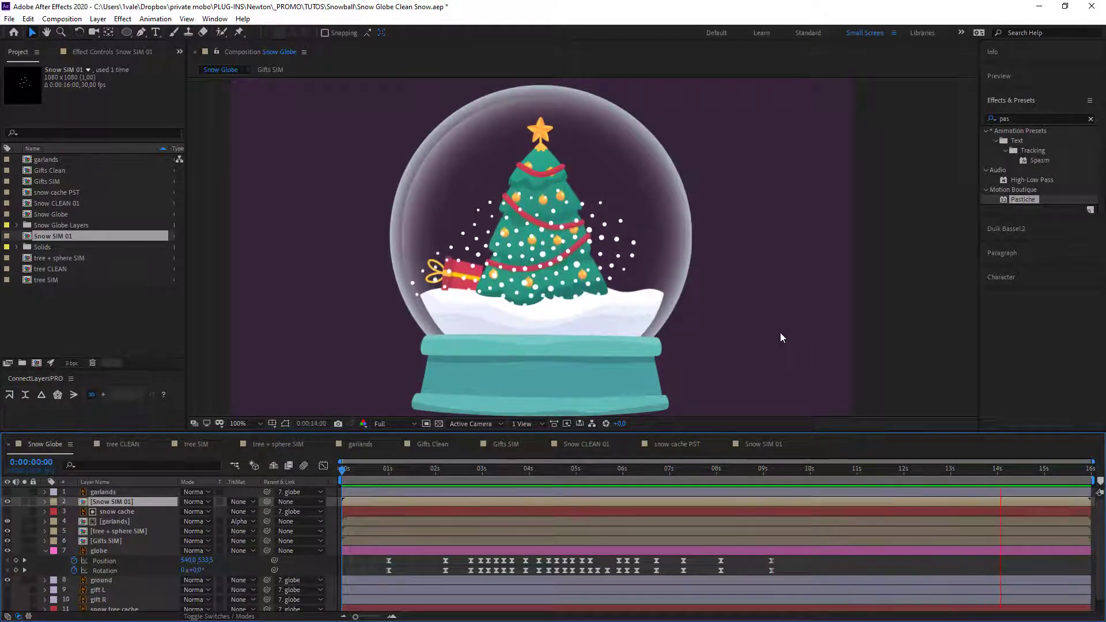
key(space)
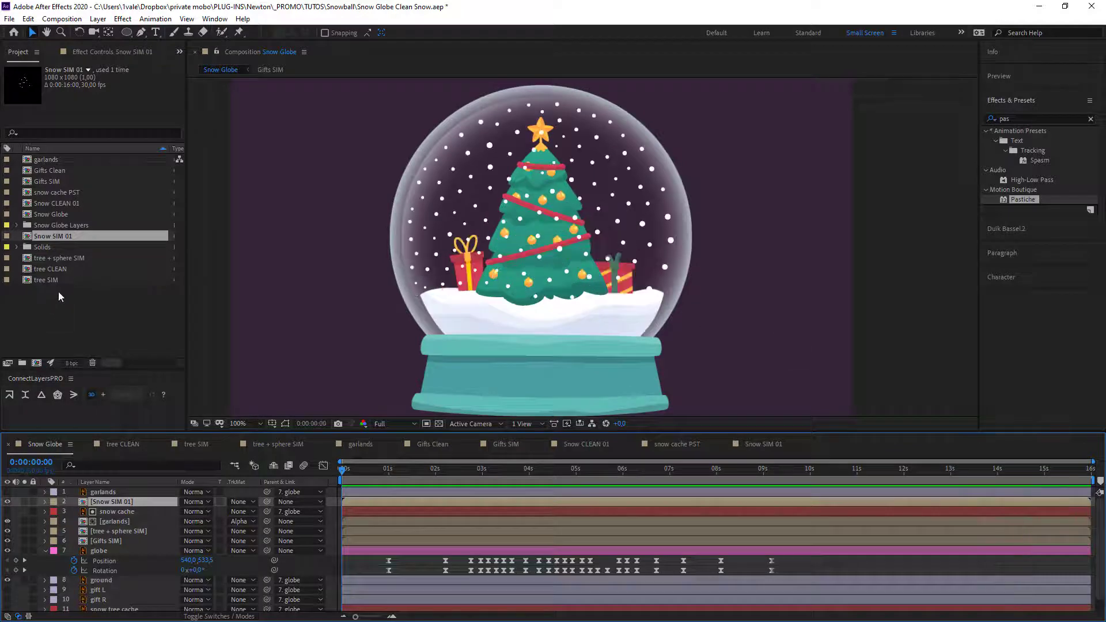
Duplicate the Snow CLEAN 01 composition and open the copy
click(68, 314)
double_click(61, 236)
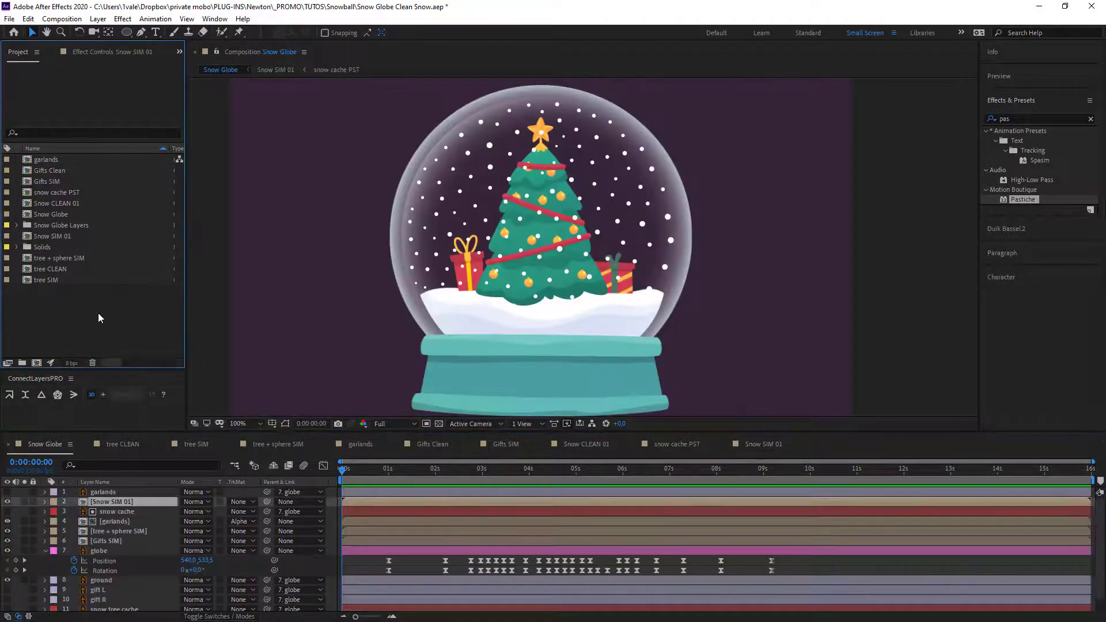
click(74, 203)
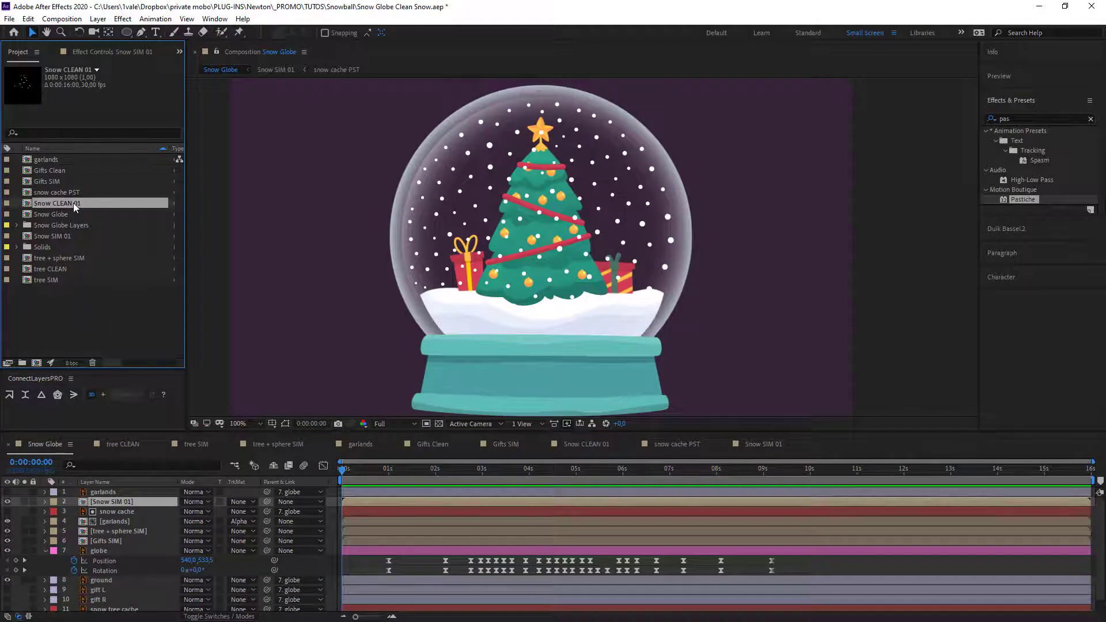
key(ctrl+d)
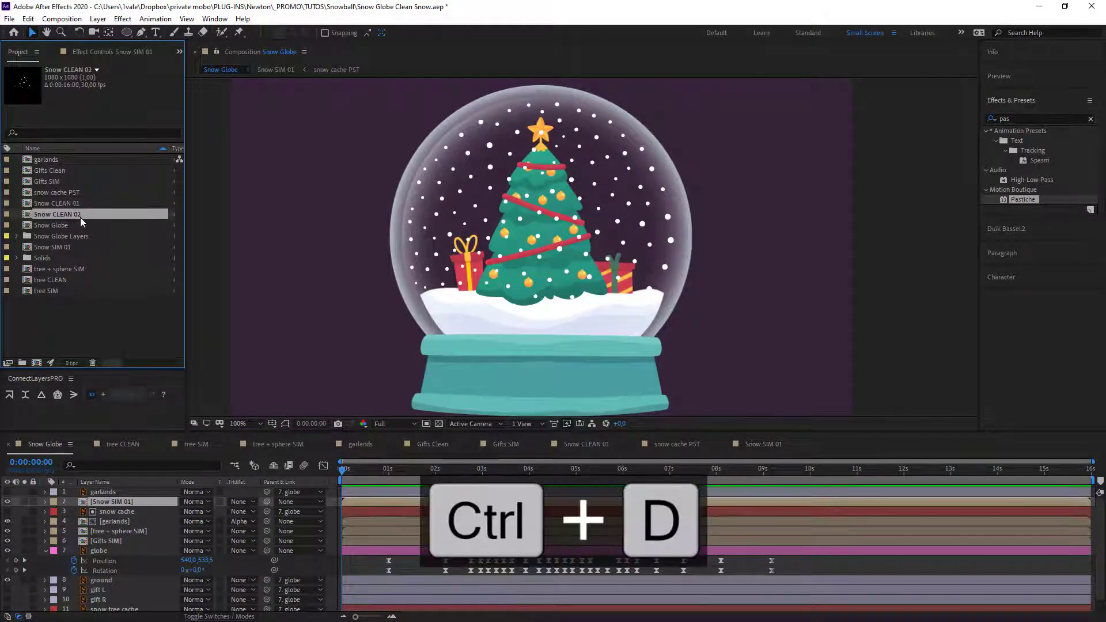
double_click(81, 217)
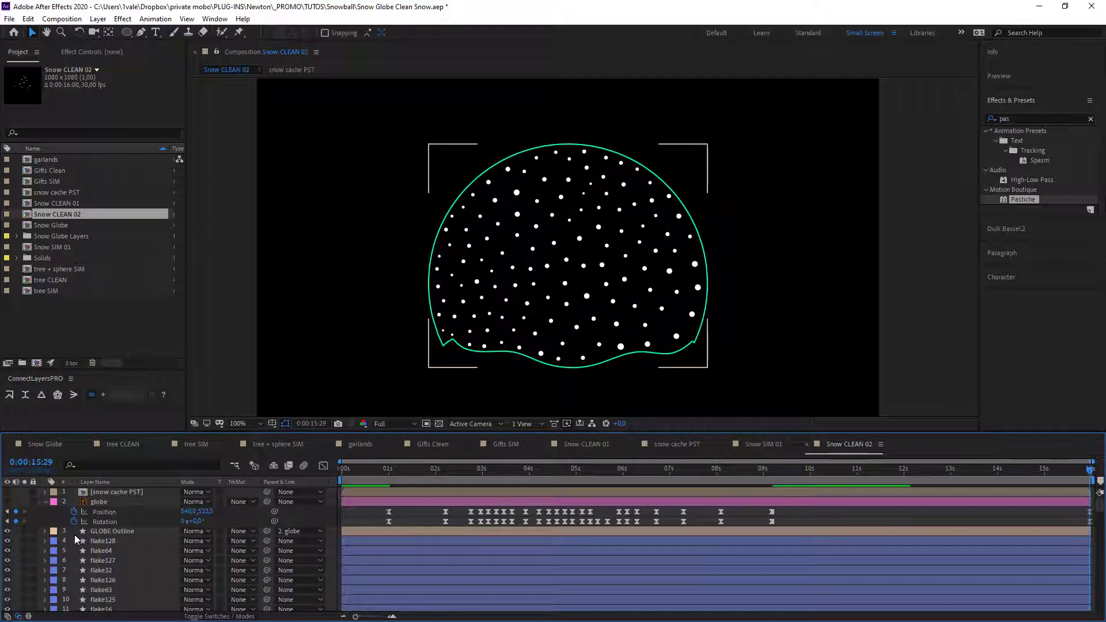
Hide the GLOBE Outline layer in the duplicated composition and select the snow cache PST layer
click(8, 532)
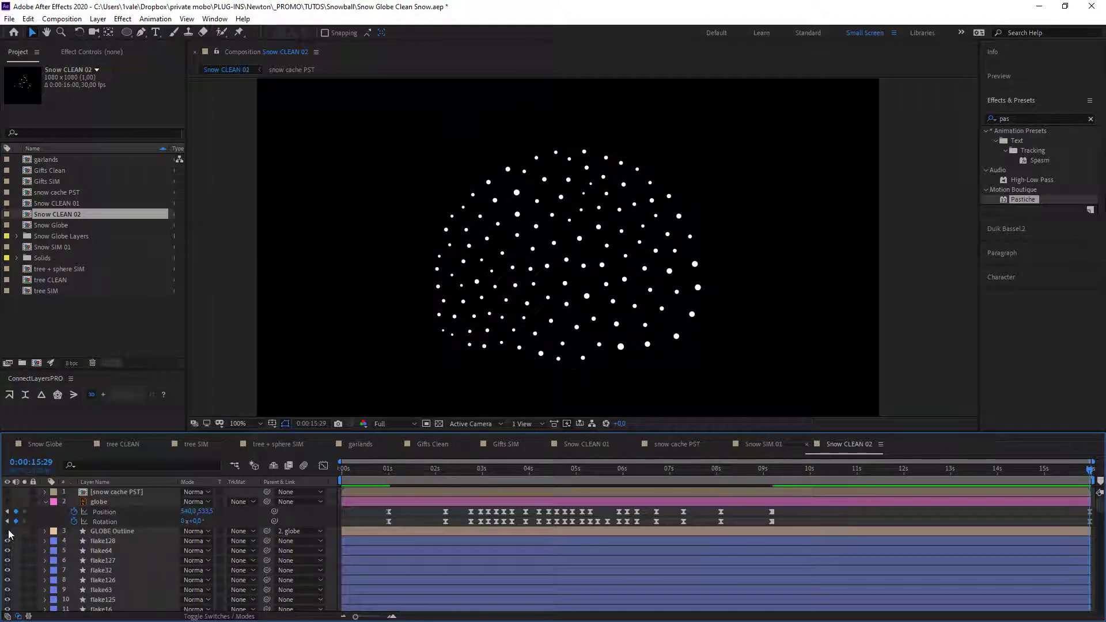
click(106, 493)
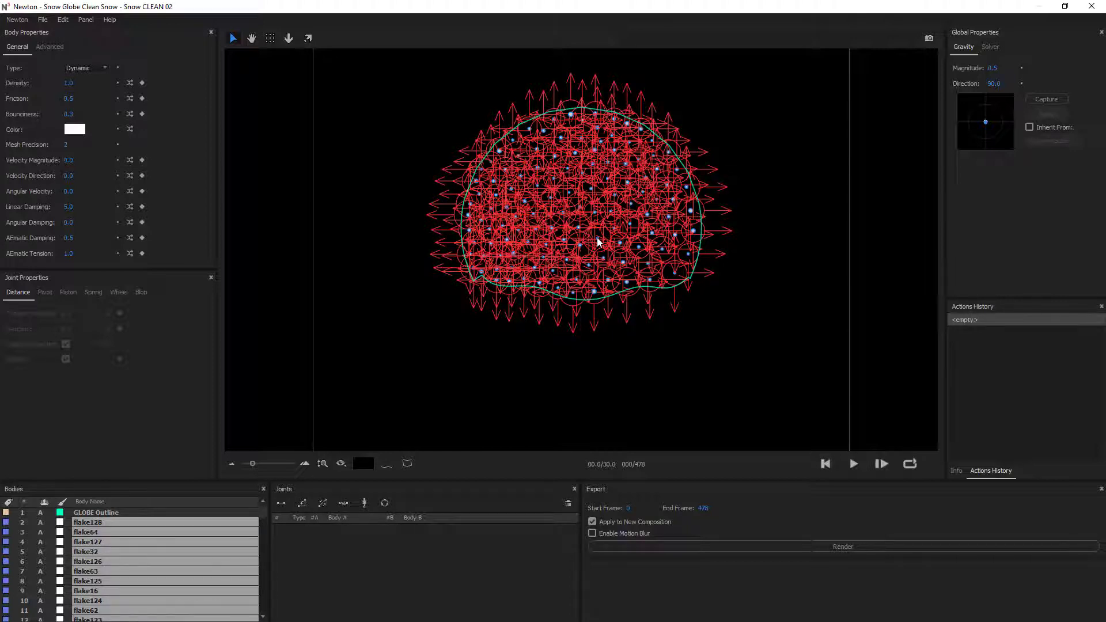
Reset the body transform of all snowflakes in Newton's Snow CLEAN 02 simulation and preview the result
right_click(597, 242)
mouse_move(655, 402)
click(787, 419)
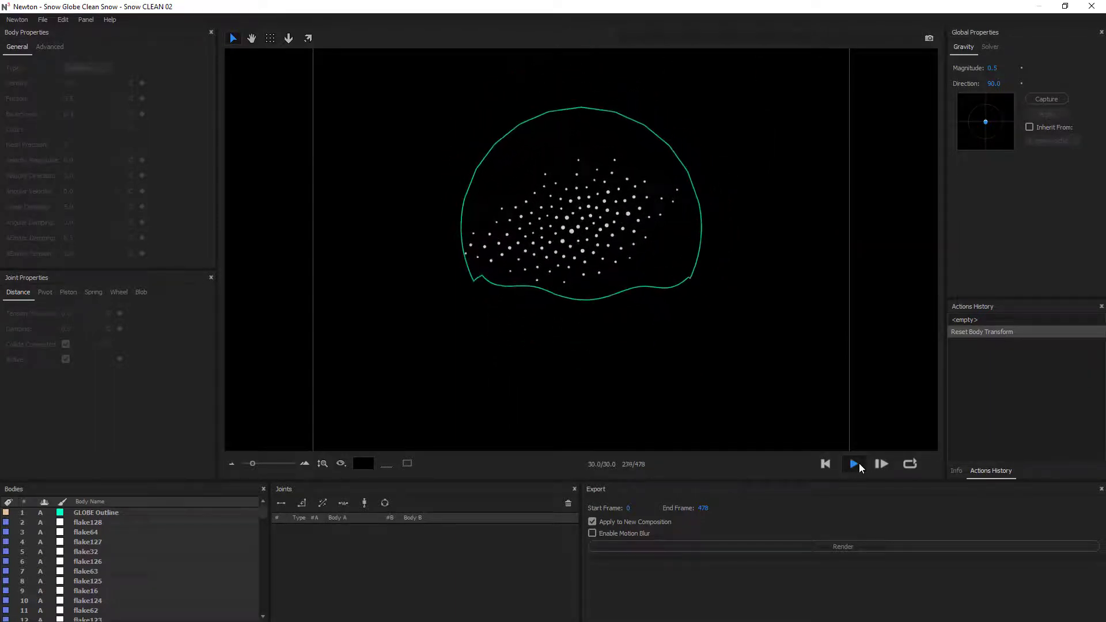
click(858, 464)
Set the Linear Damping of all snowflakes to 8
click(627, 267)
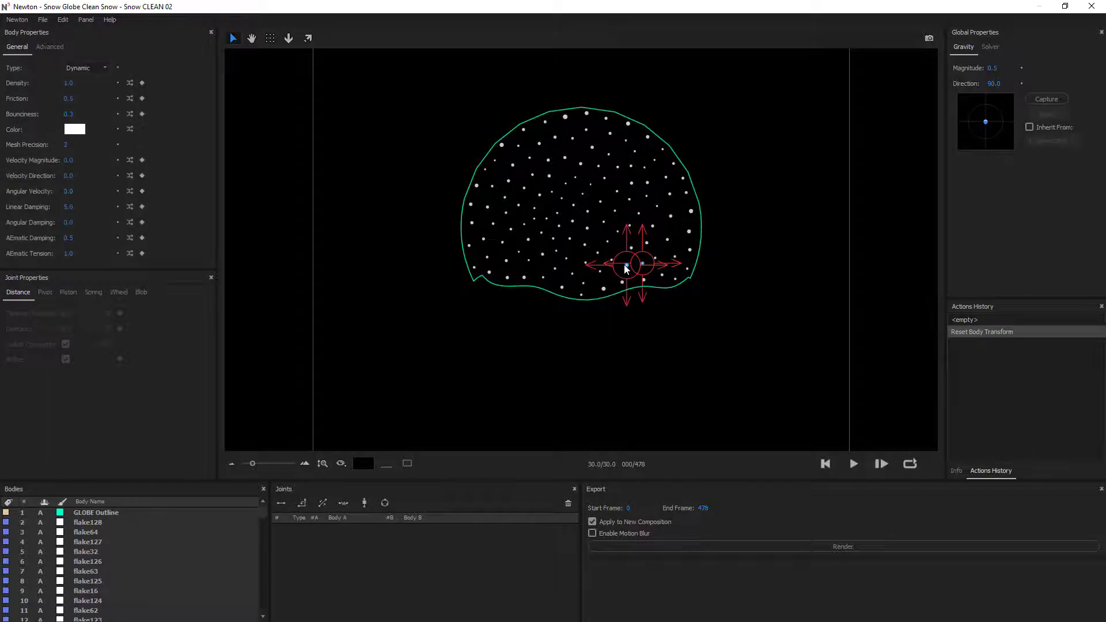
key(ctrl+a)
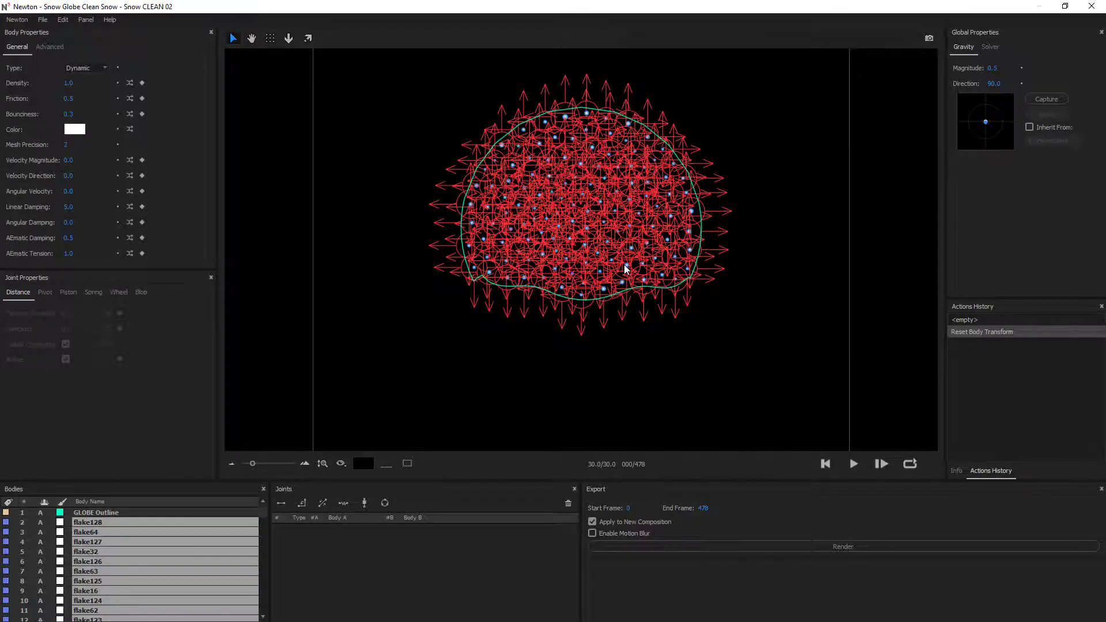
click(69, 207)
text(8)
key(Return)
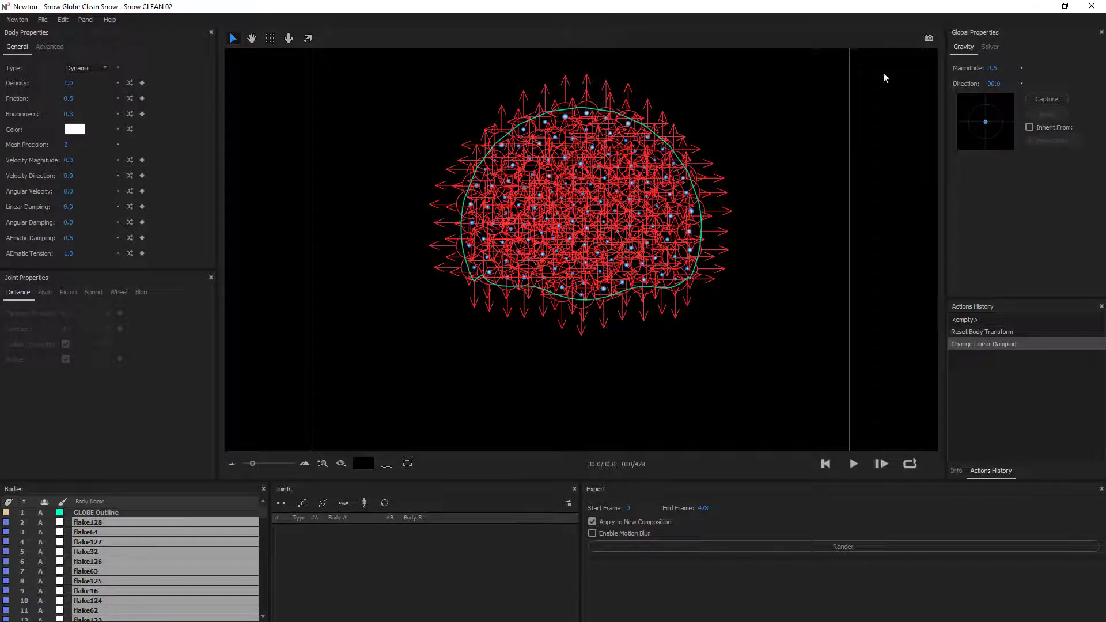
Preview the damped snow, return to the first frame and render the simulation to a new composition
click(864, 165)
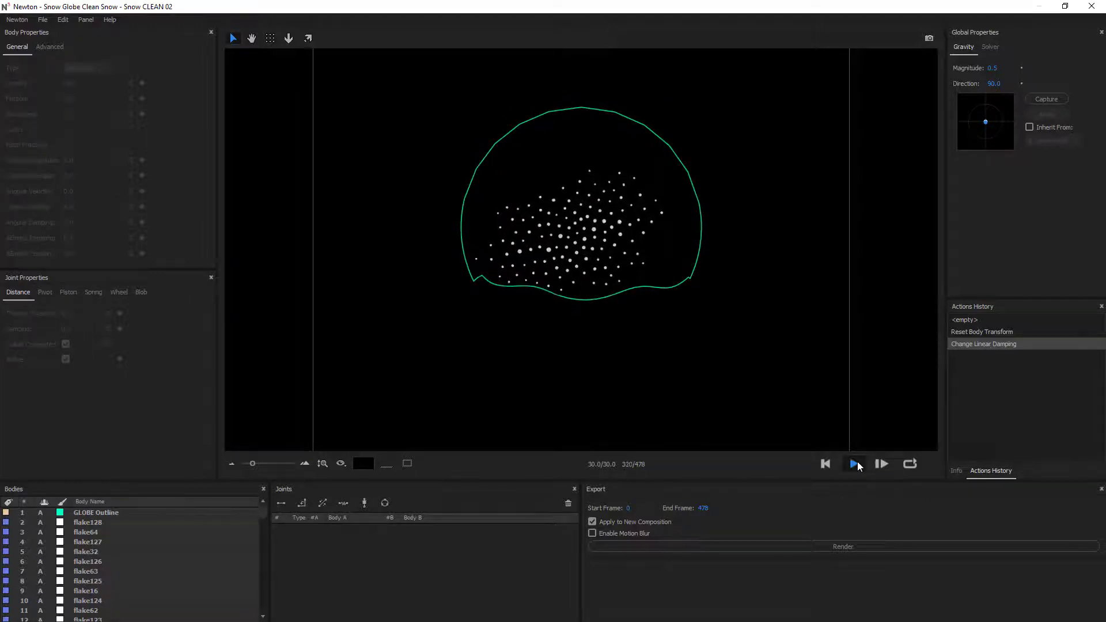
click(825, 463)
click(838, 545)
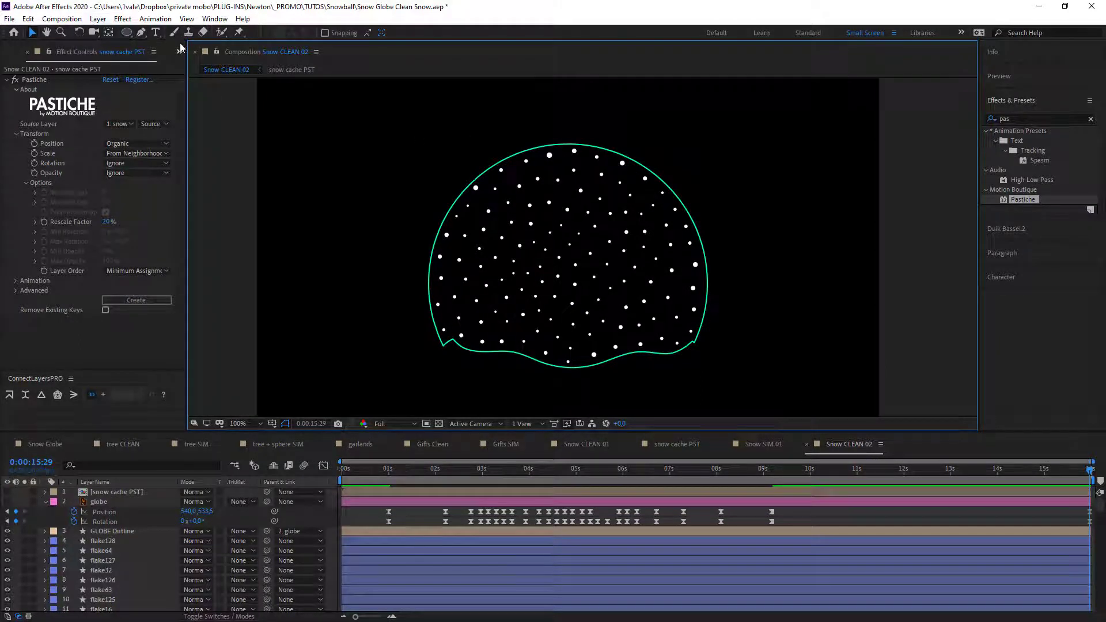
Rename the newly rendered Snow CLEAN 03 composition as Snow SIM 02, reusing the Snow SIM 01 name
click(194, 67)
click(113, 292)
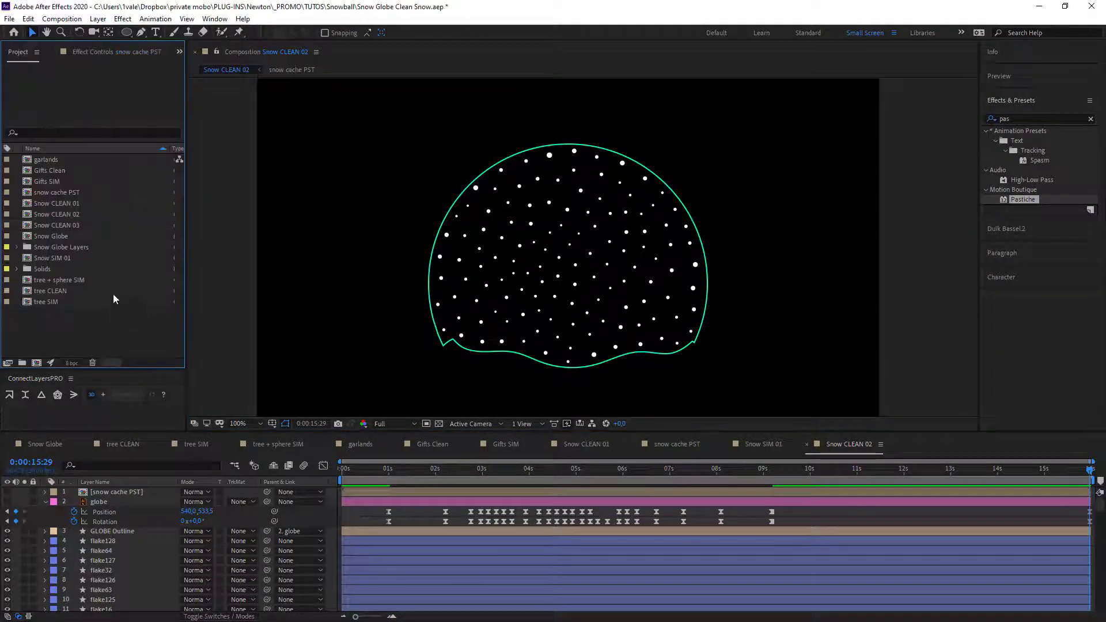
click(79, 223)
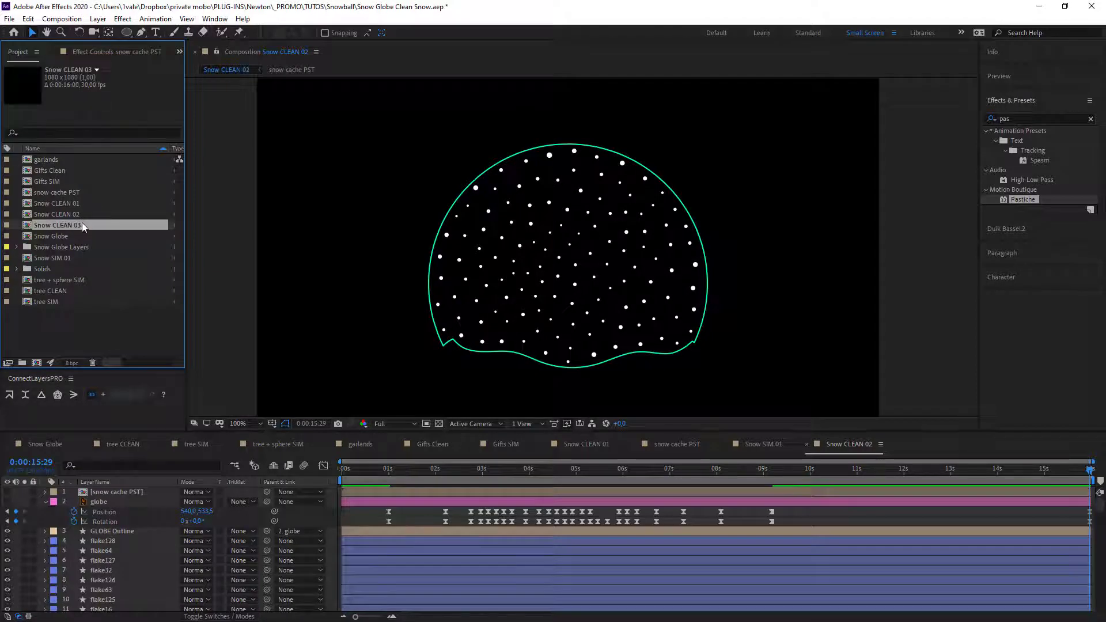
click(71, 258)
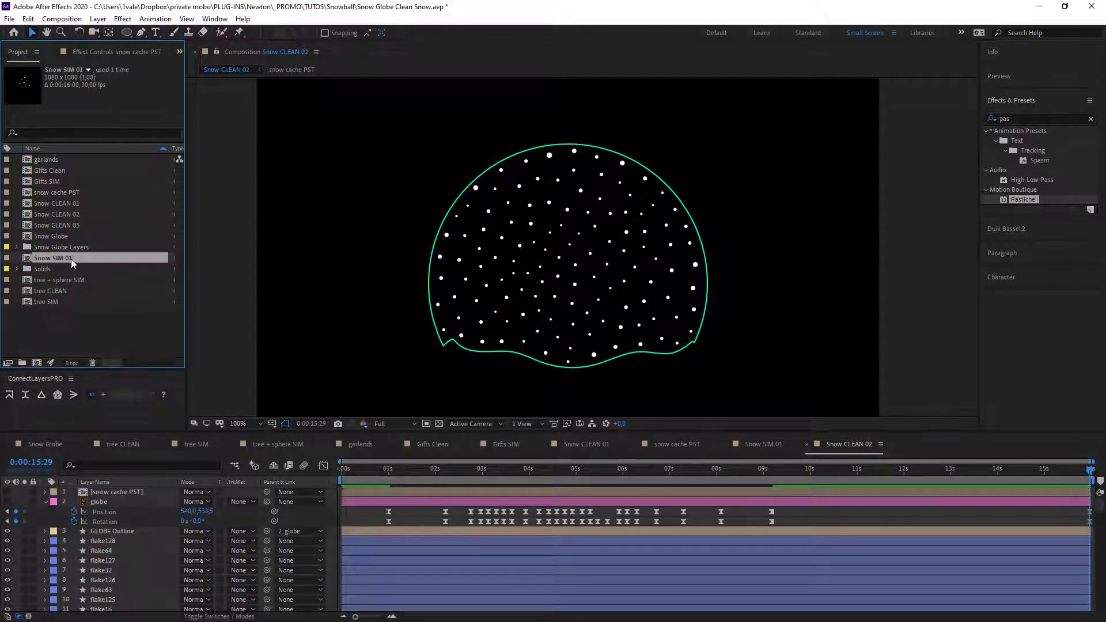
key(Return)
key(ctrl+c)
key(Escape)
click(88, 219)
click(88, 221)
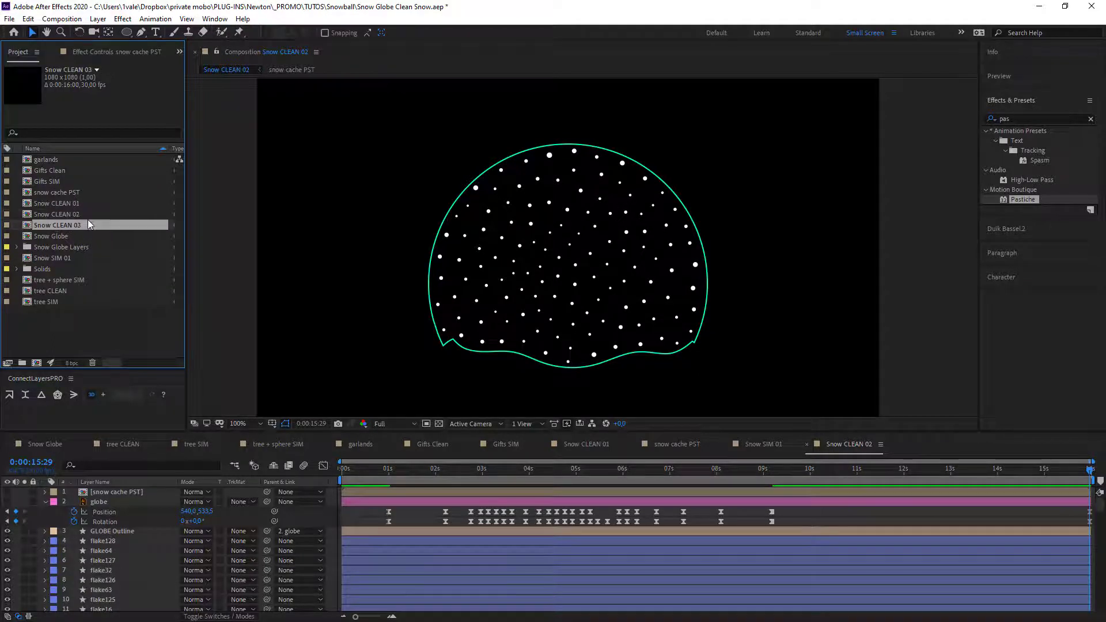
key(Return)
key(ctrl+v)
text(2)
key(Return)
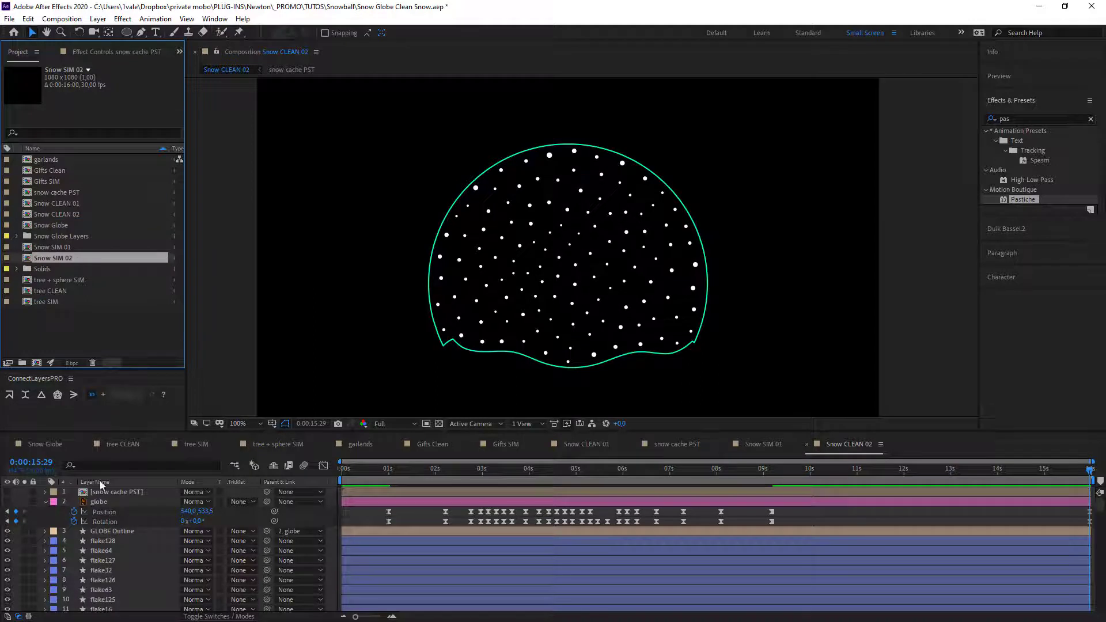
Hide the GLOBE Outline layer in Snow SIM 02 and add that composition to Snow Globe directly below the globe layer
double_click(58, 258)
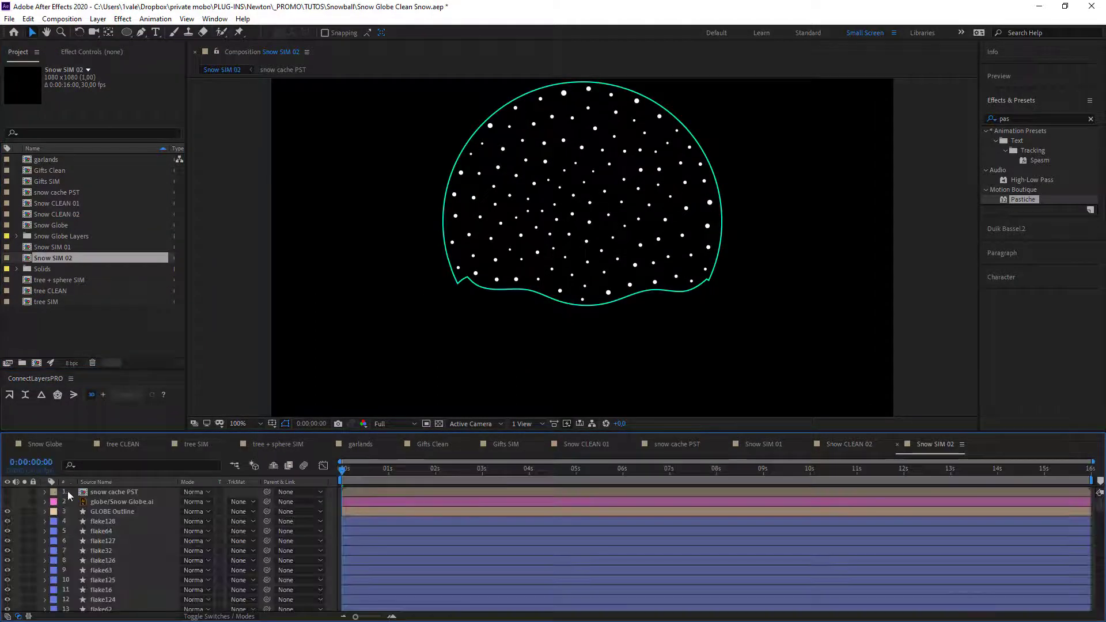
click(7, 512)
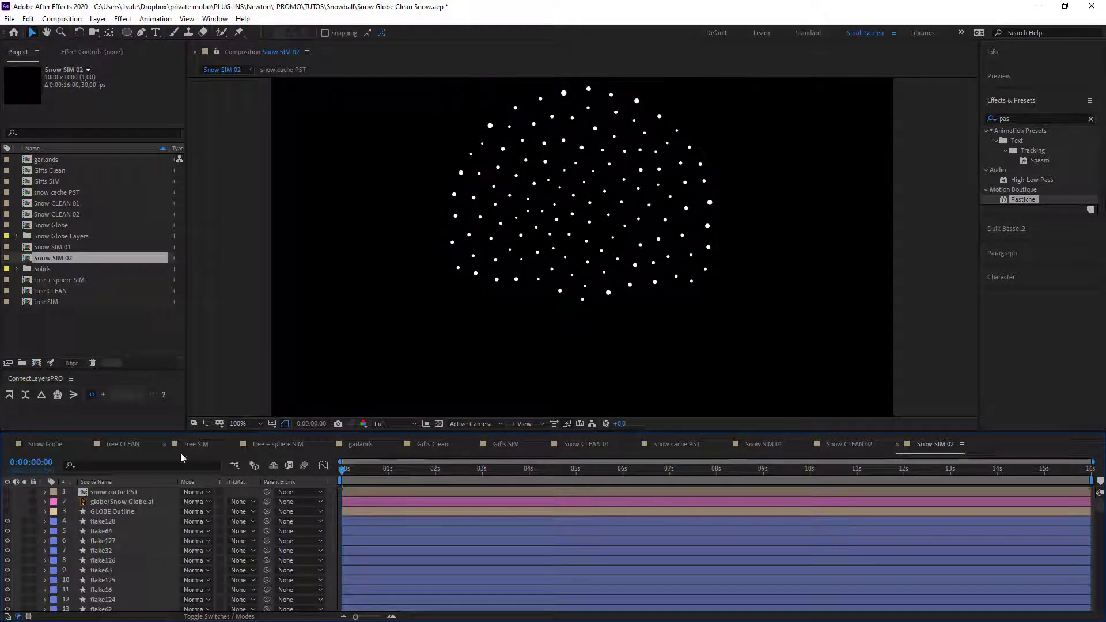
click(45, 444)
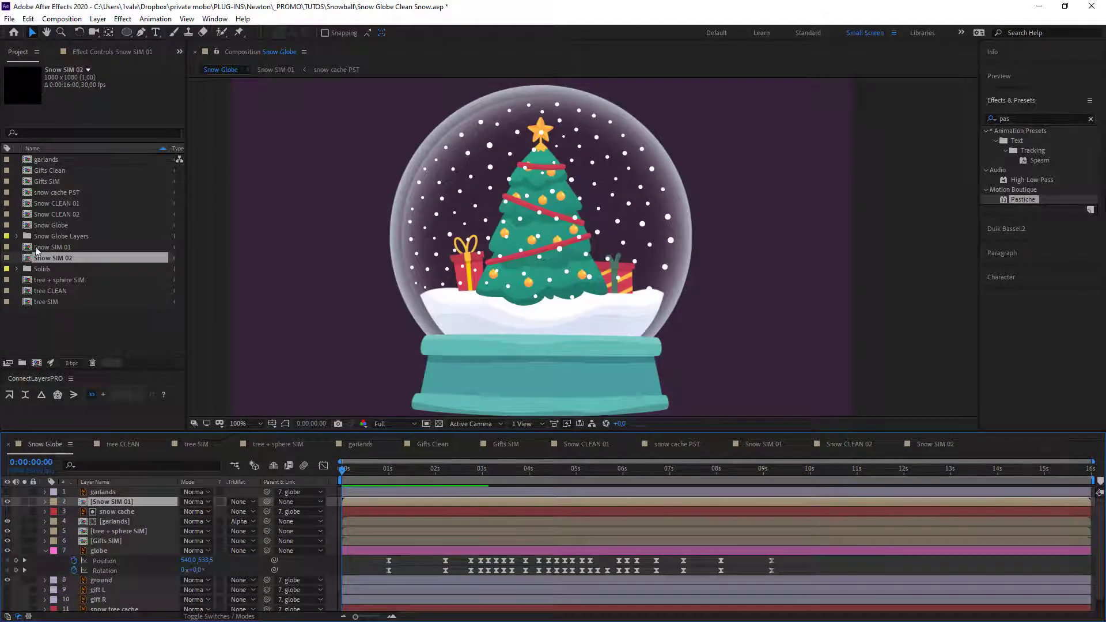
drag(59, 256, 147, 560)
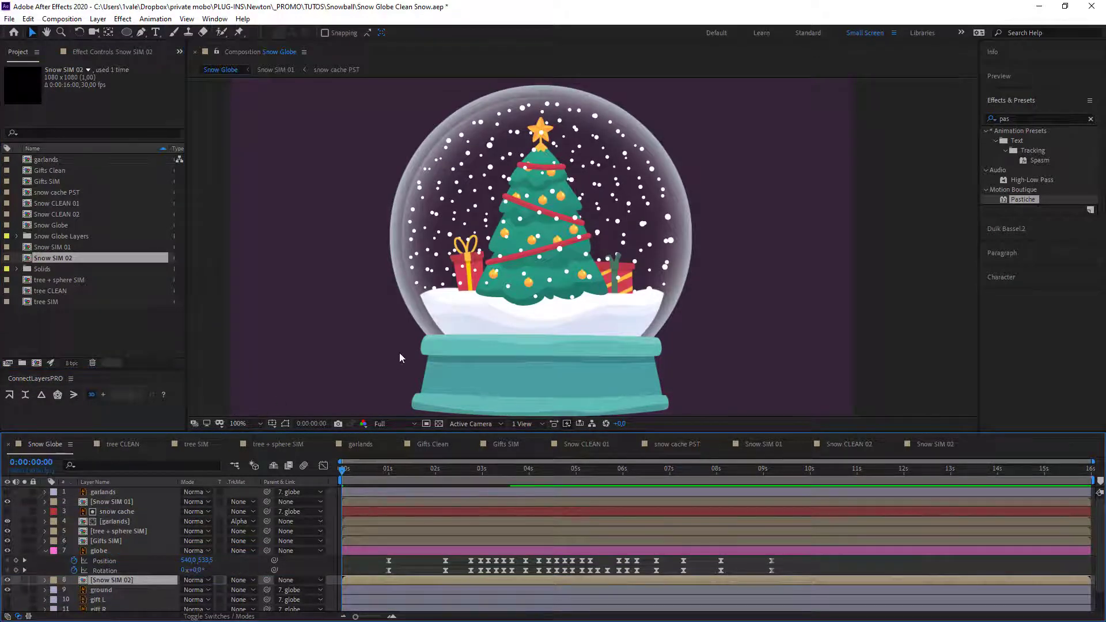
Apply Gaussian Blur to the Snow SIM 02 layer and set its Blurriness to 3
double_click(1014, 120)
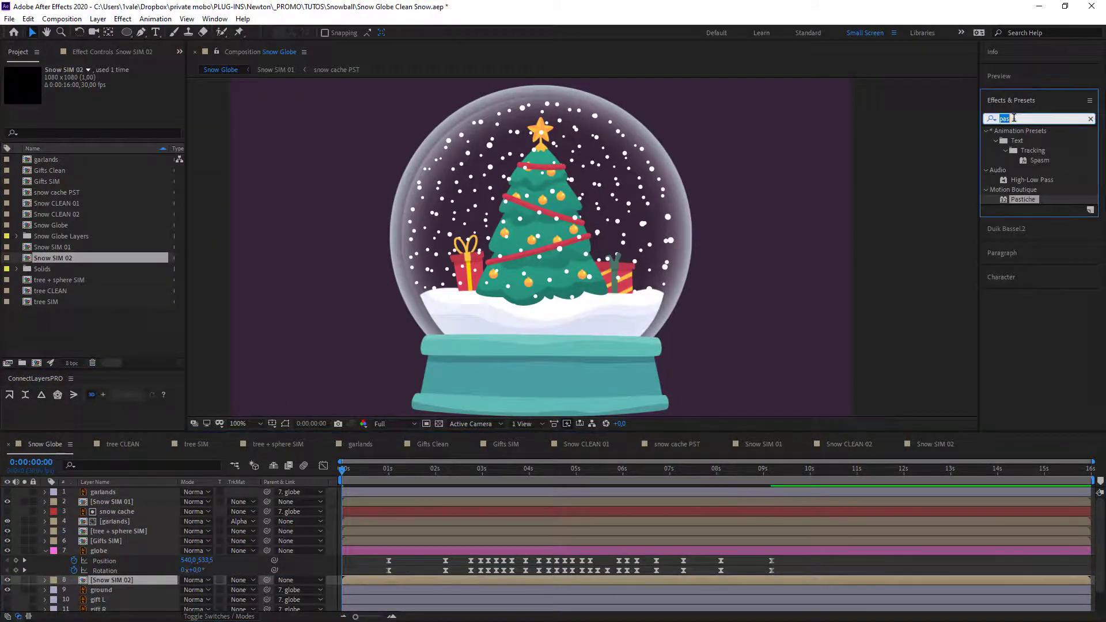
key(BackSpace)
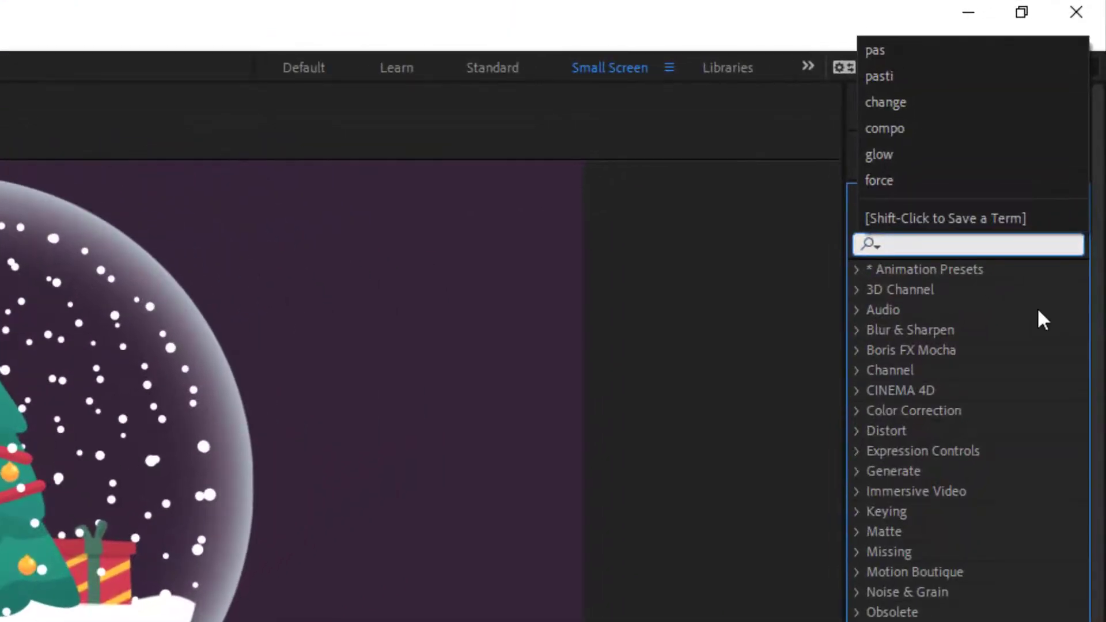
text(gauss)
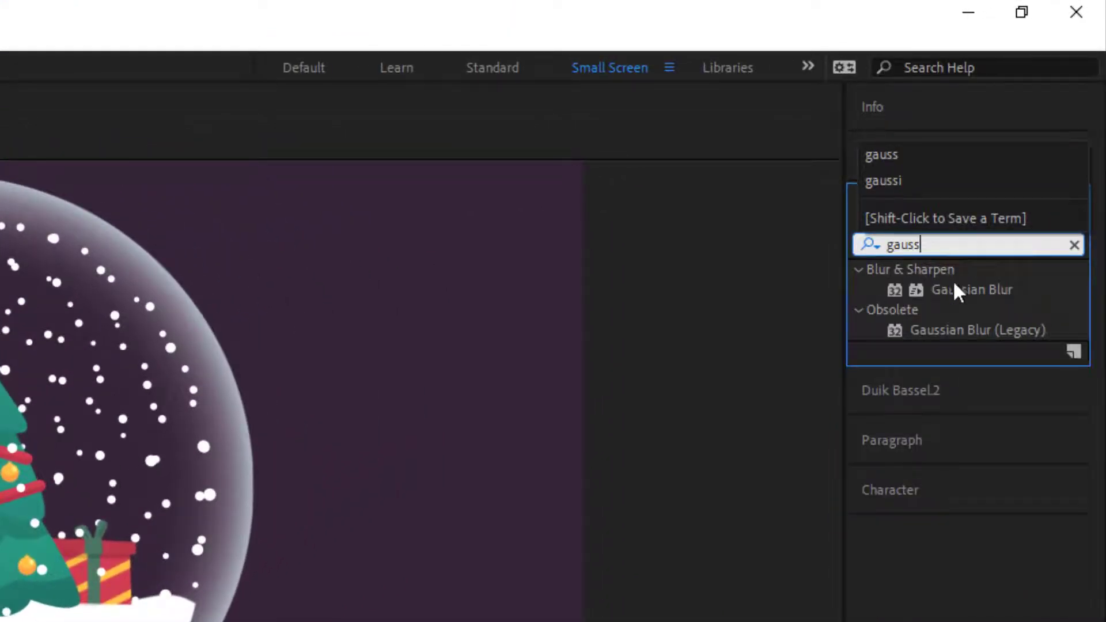
double_click(967, 288)
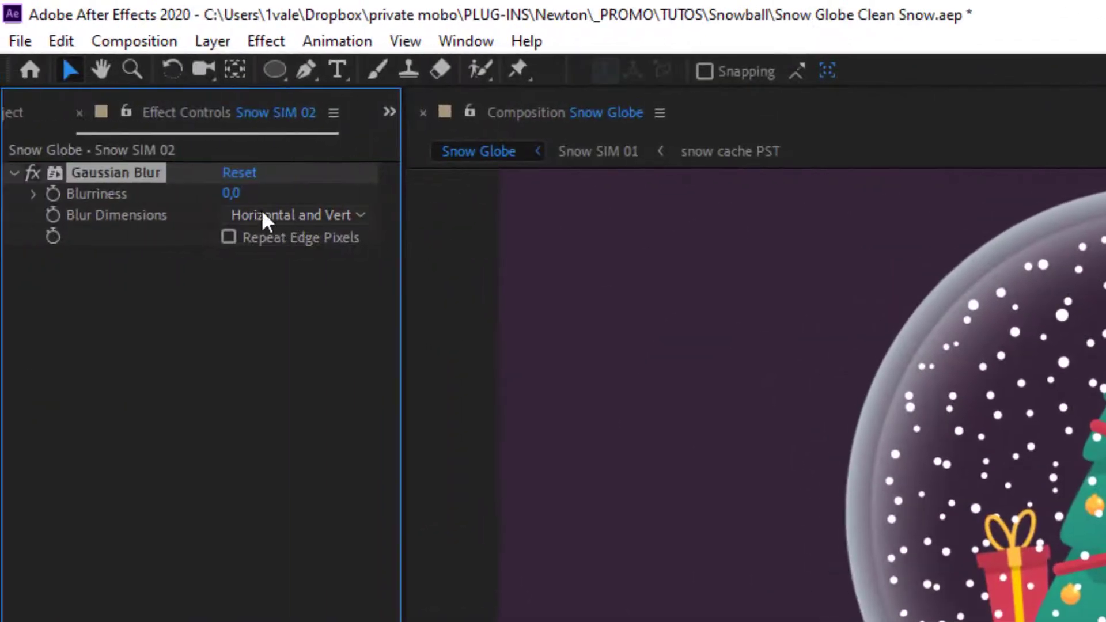
click(240, 194)
text(3)
key(Return)
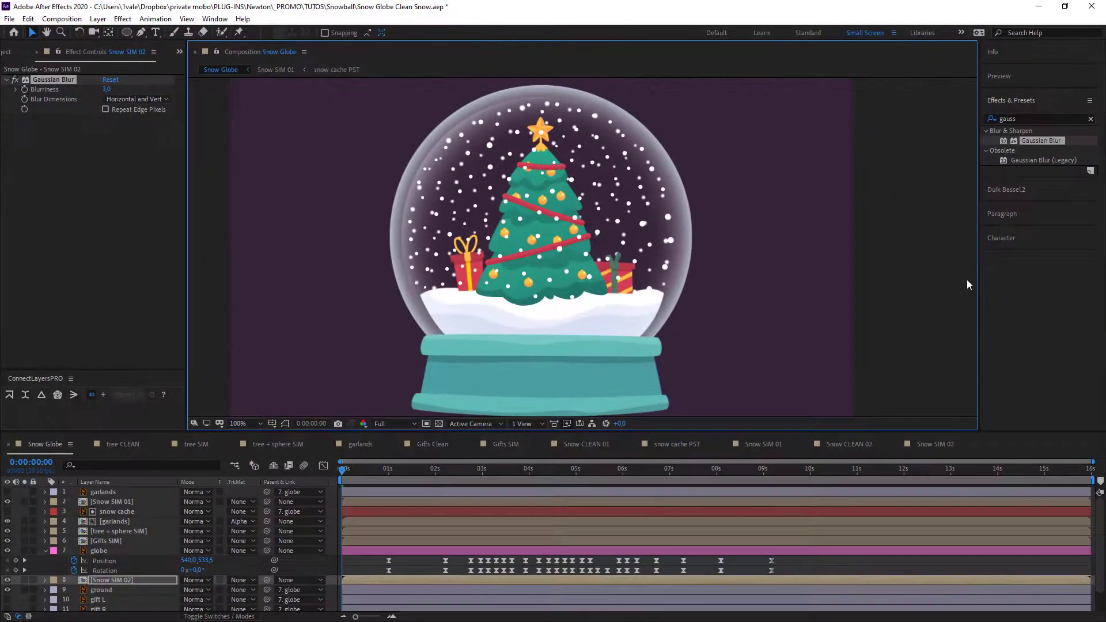
Preview the Snow Globe animation with the blurred second snow layer
click(967, 279)
scroll(789, 288, down, 1)
key(space)
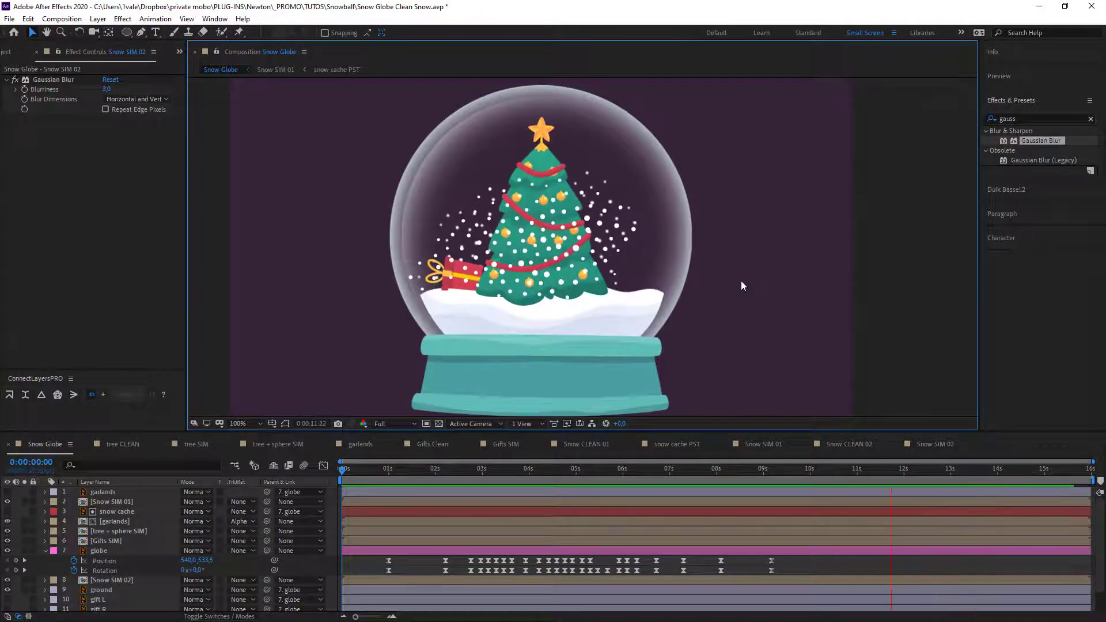
key(space)
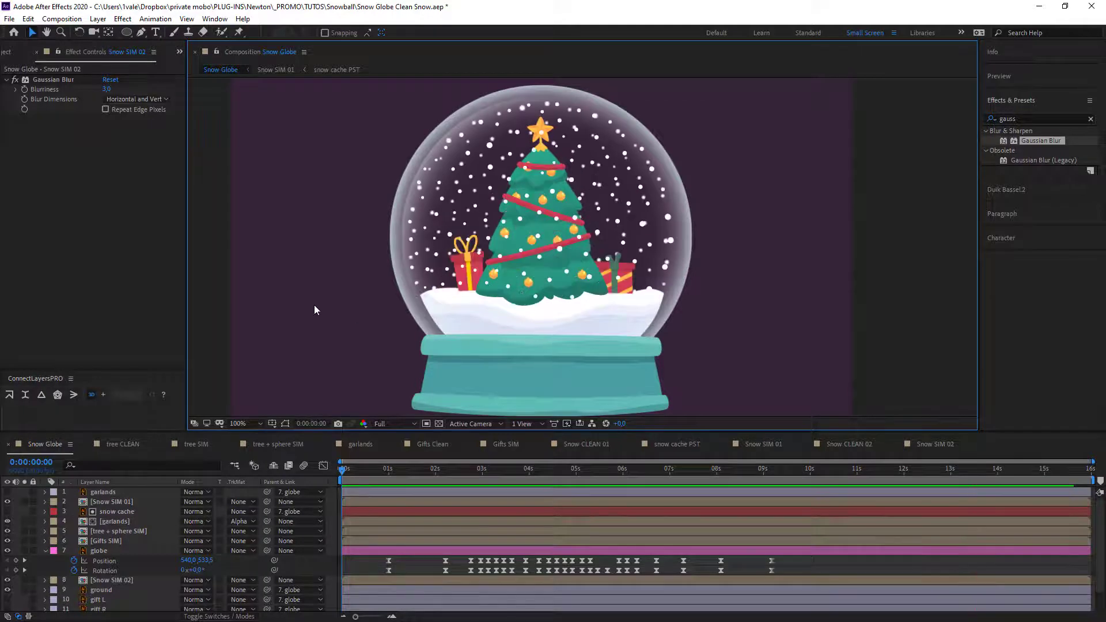
key(space)
Duplicate the Snow CLEAN 02 composition and open the copy
click(7, 51)
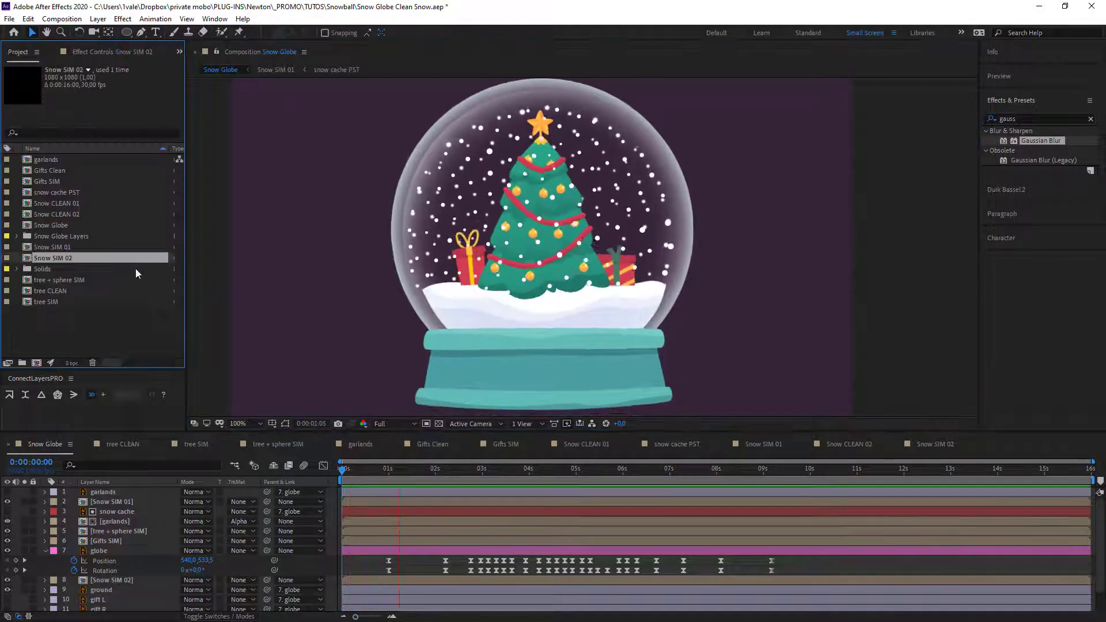
key(space)
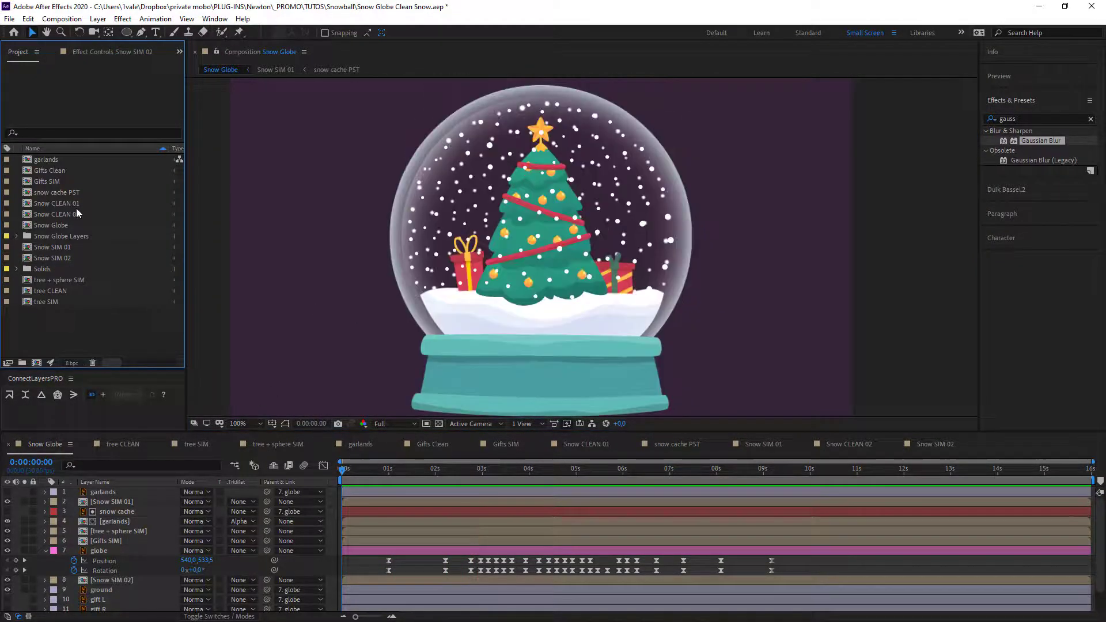
click(76, 206)
click(79, 214)
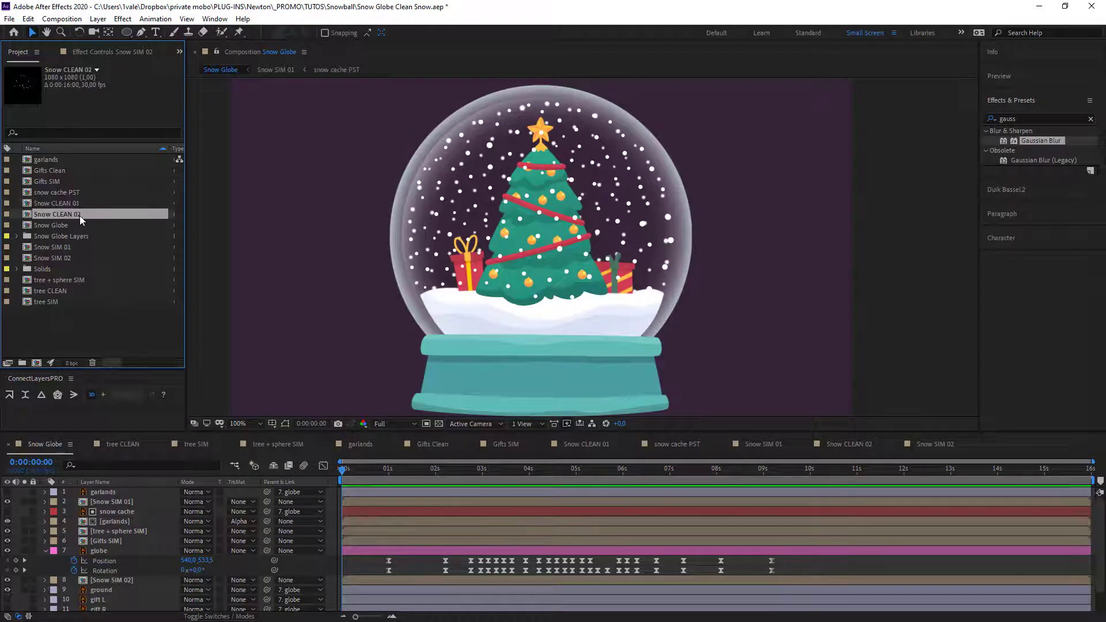
key(ctrl+d)
double_click(78, 225)
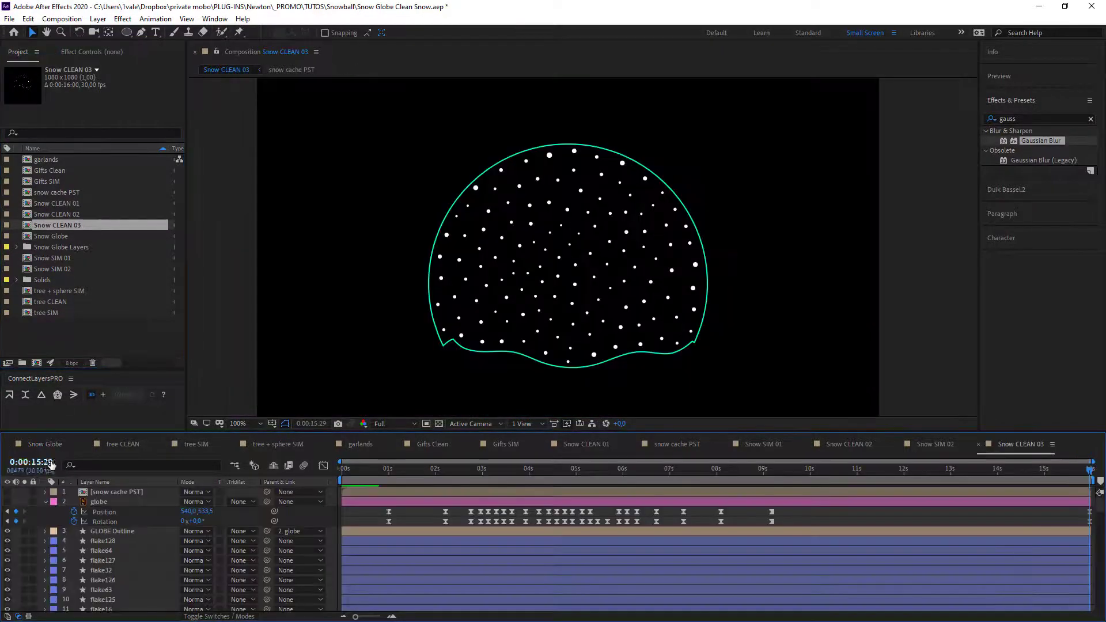
Hide the GLOBE Outline layer in Snow CLEAN 03, then show and select the snow cache PST layer
click(8, 532)
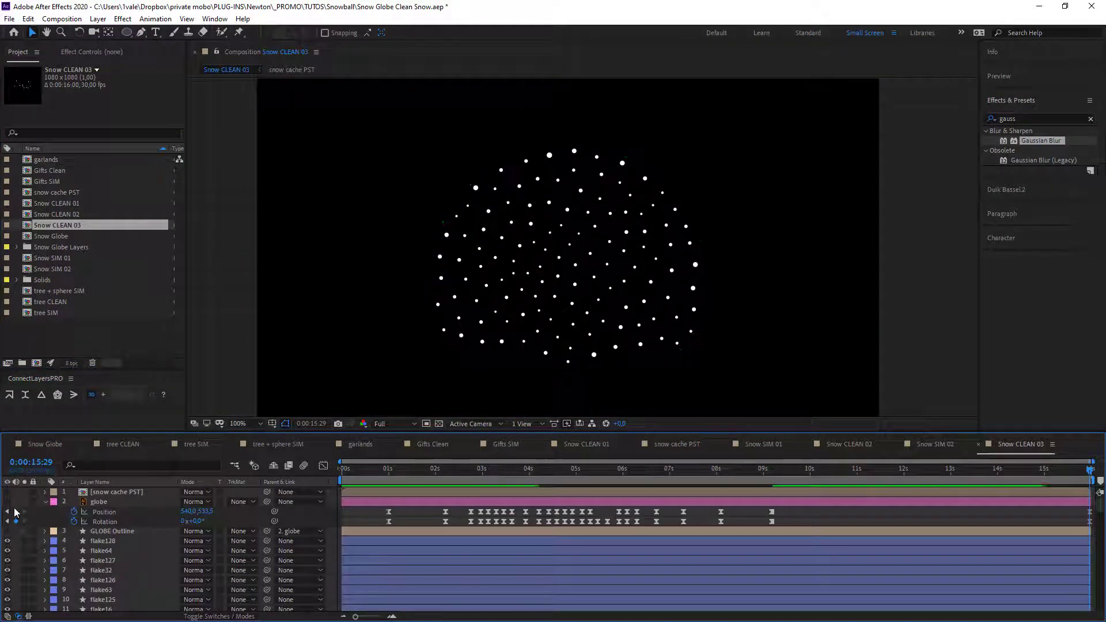
click(7, 492)
click(90, 493)
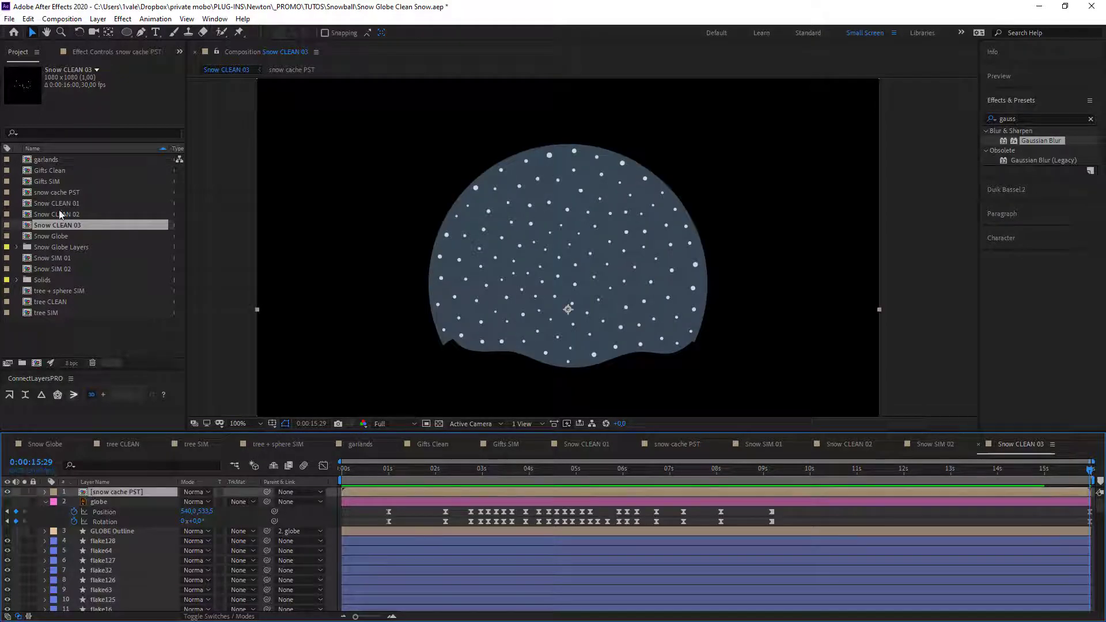
Set Pastiche's Rescale Factor to 23% on the snow cache PST layer and regenerate the flake arrangement
click(110, 52)
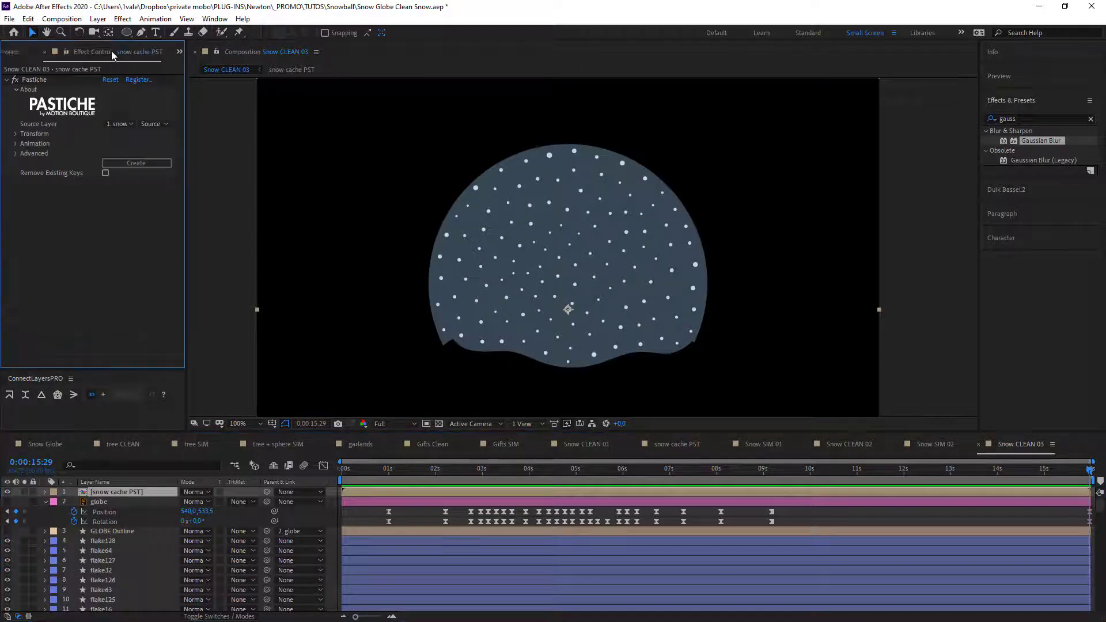
click(16, 133)
click(26, 182)
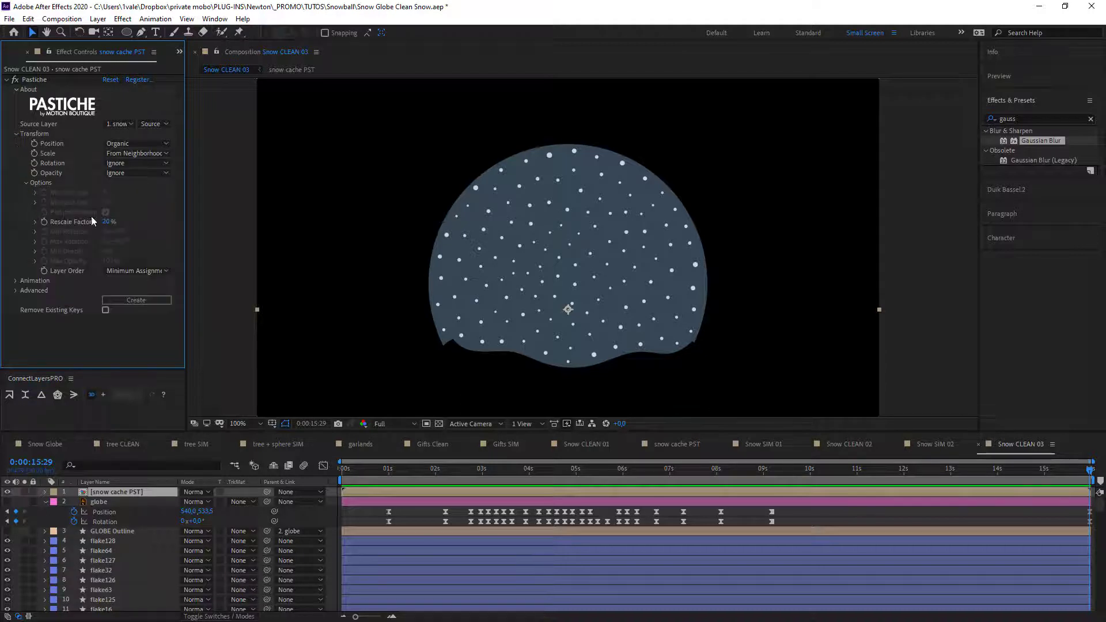
click(112, 221)
key(Return)
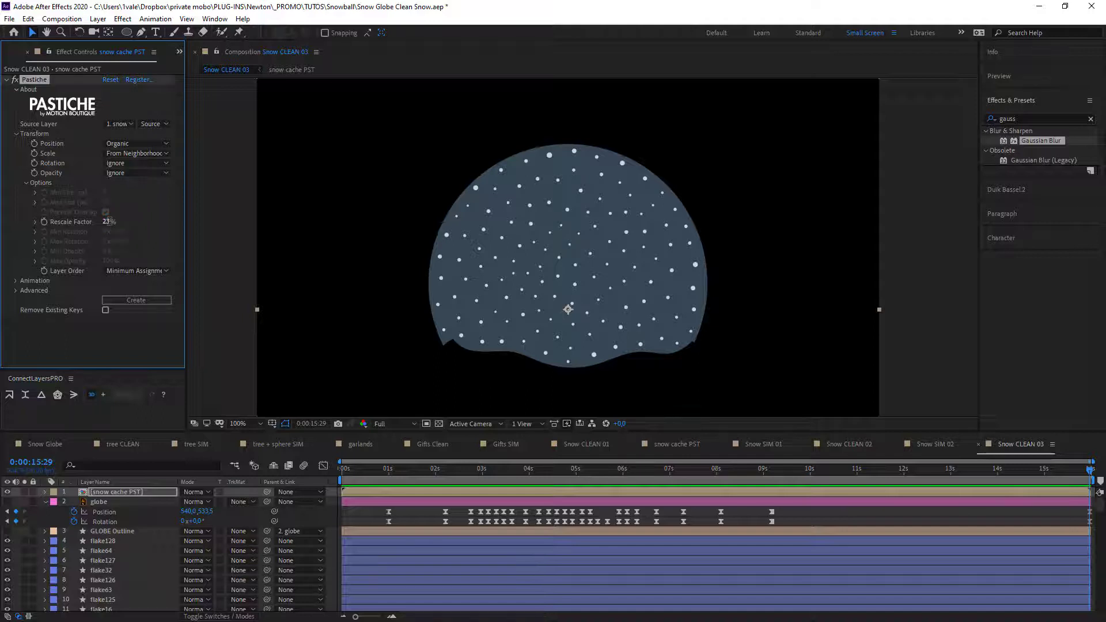
click(140, 299)
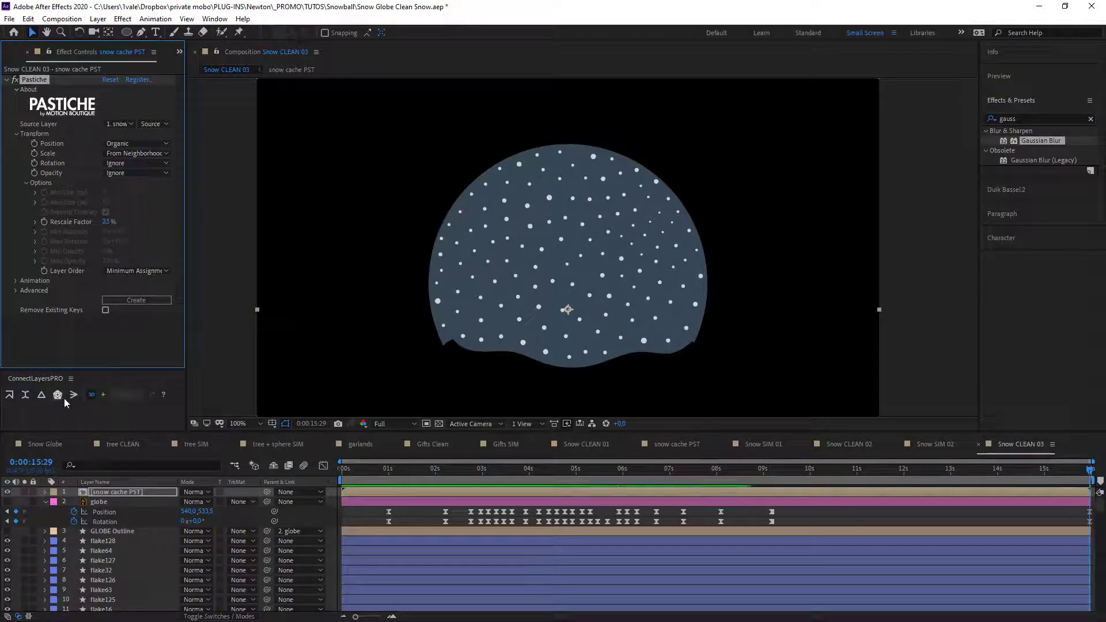
Hide the snow cache PST layer, show the GLOBE Outline again and launch Newton on Snow CLEAN 03
click(7, 501)
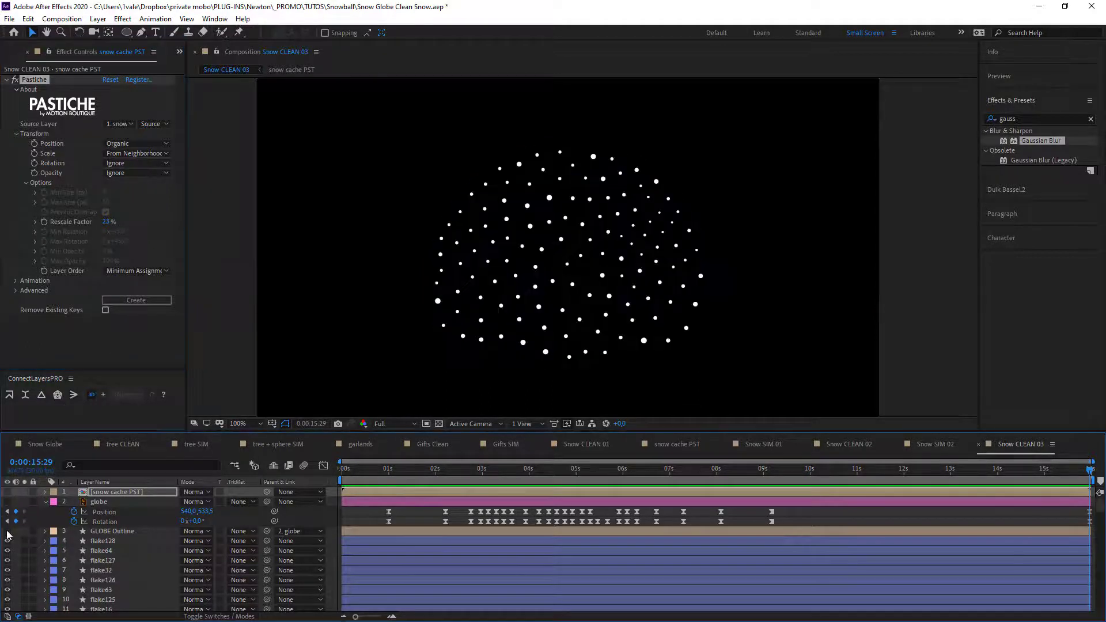
click(6, 532)
click(288, 318)
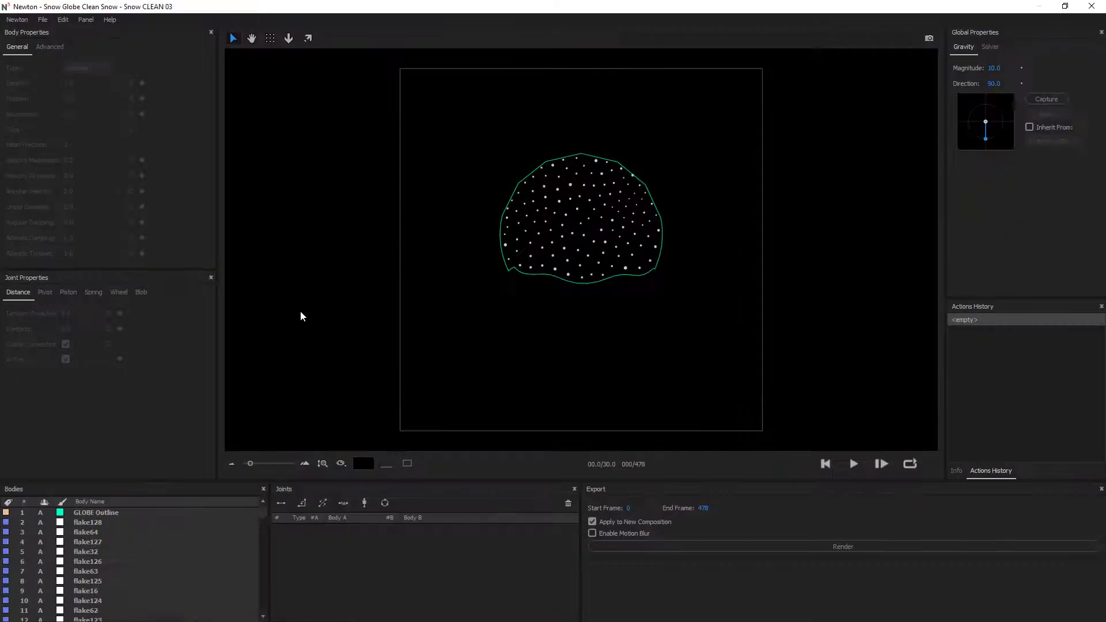
Load the simulation settings from Snow Globe flakes.xml into the Snow CLEAN 03 simulation
click(510, 274)
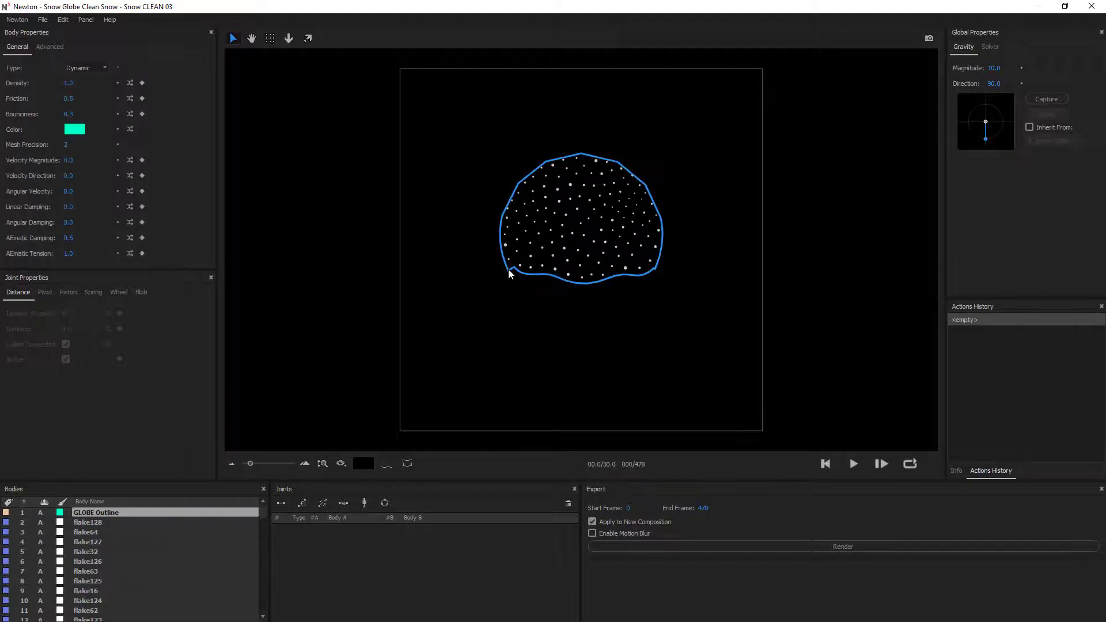
click(531, 255)
click(47, 48)
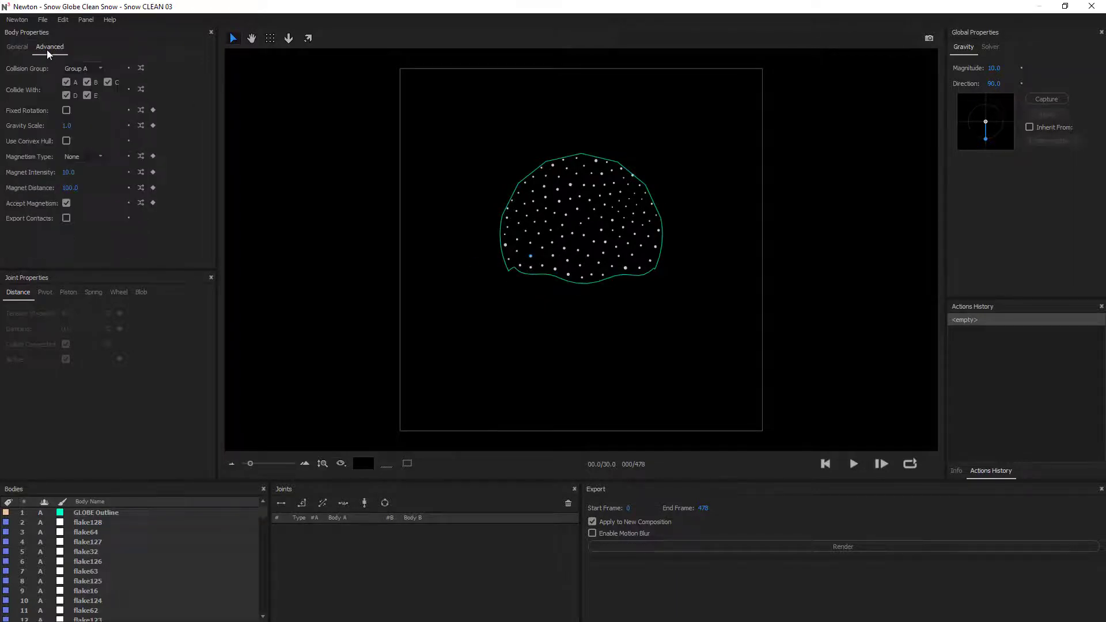
click(18, 48)
click(42, 20)
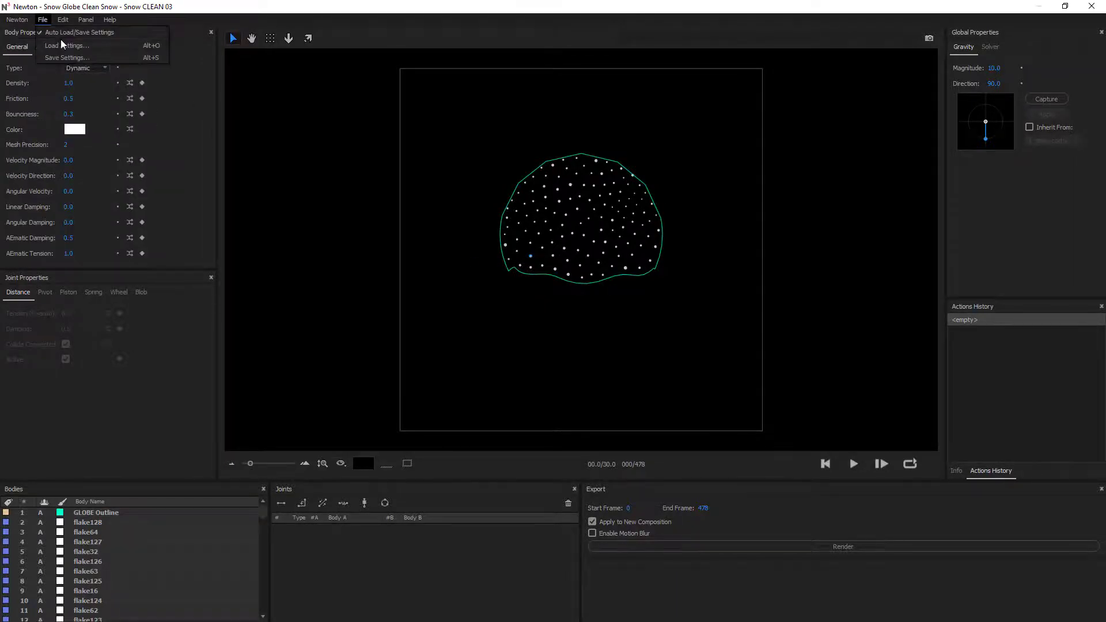
click(69, 47)
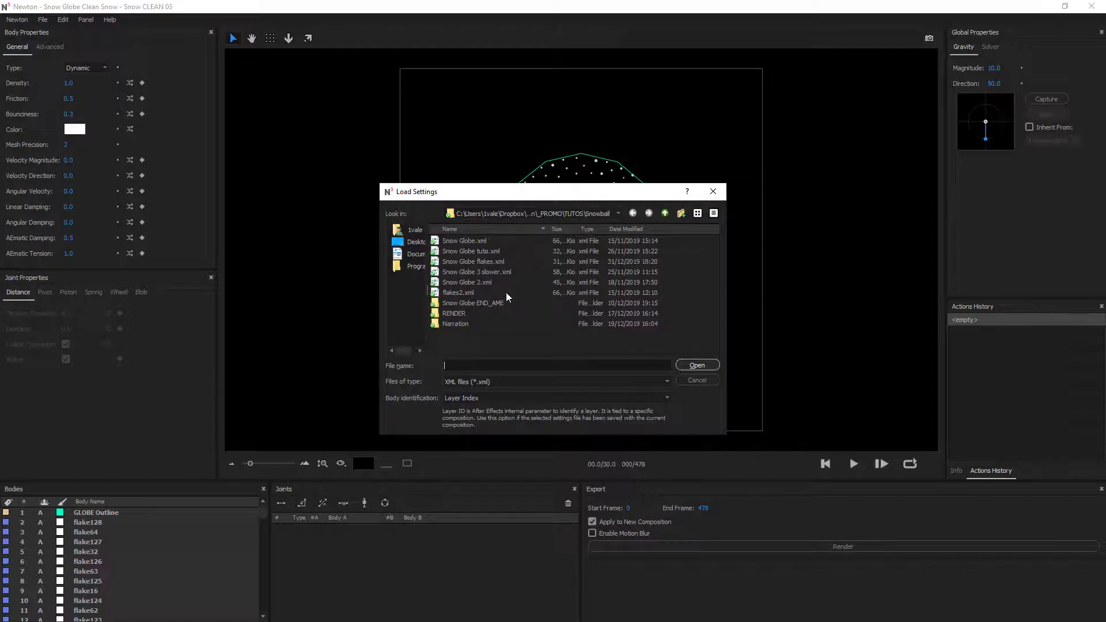
double_click(501, 264)
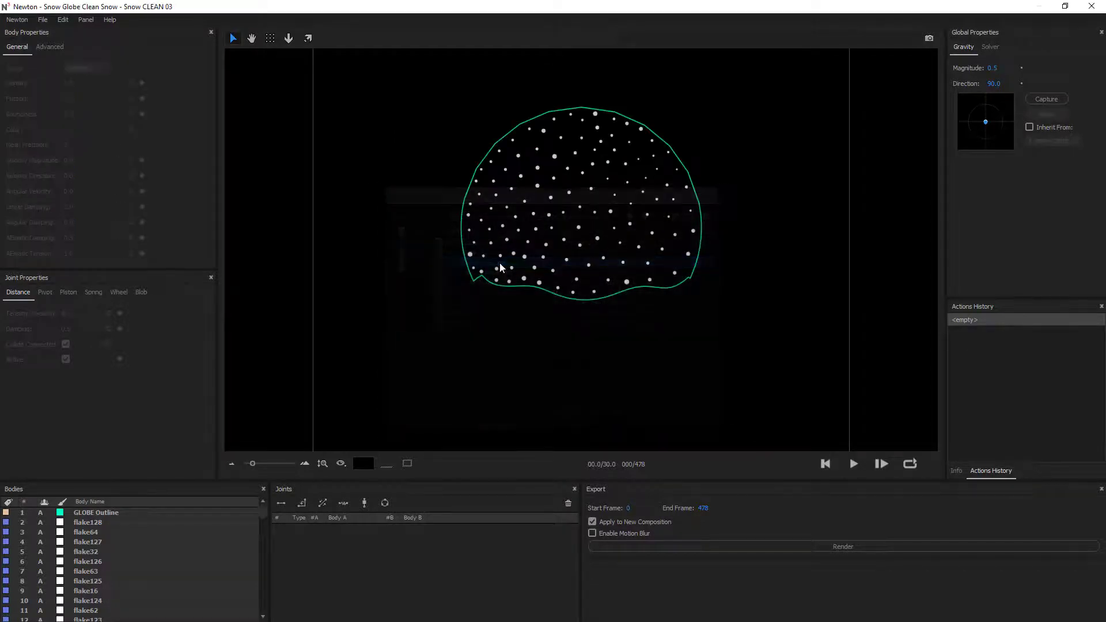
Reset the body transform of all snowflake bodies
click(535, 268)
key(ctrl+a)
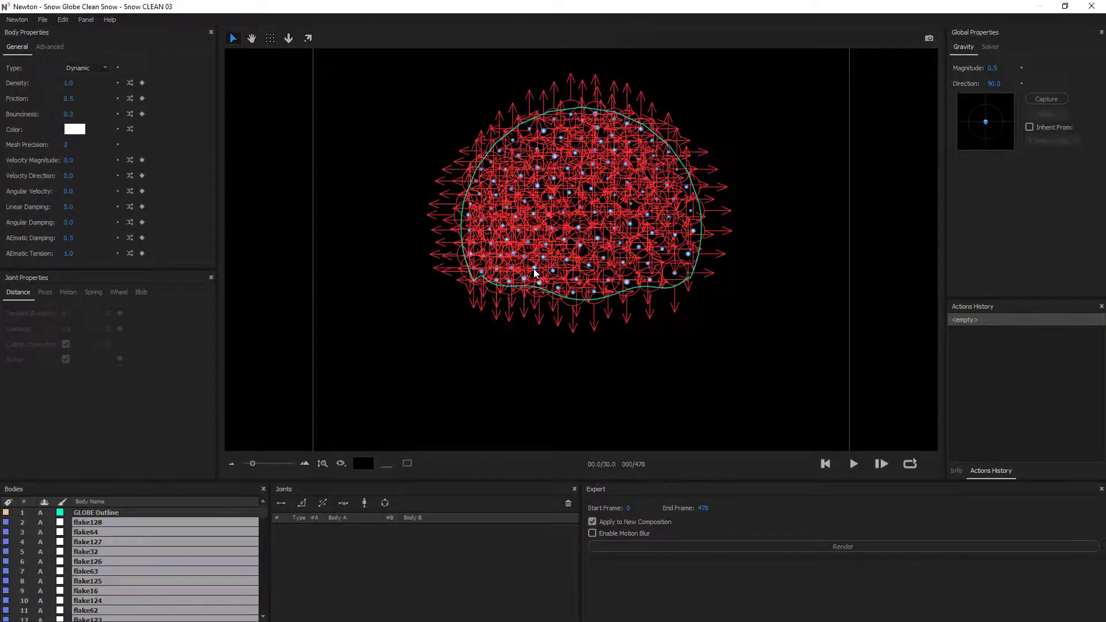
right_click(534, 274)
mouse_move(634, 437)
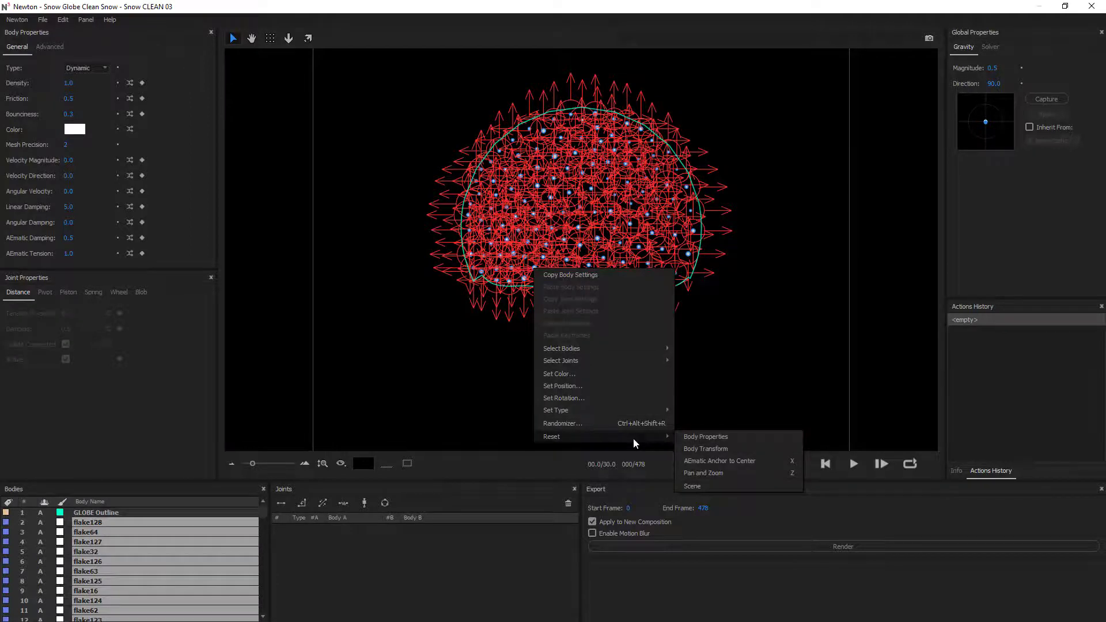
click(725, 451)
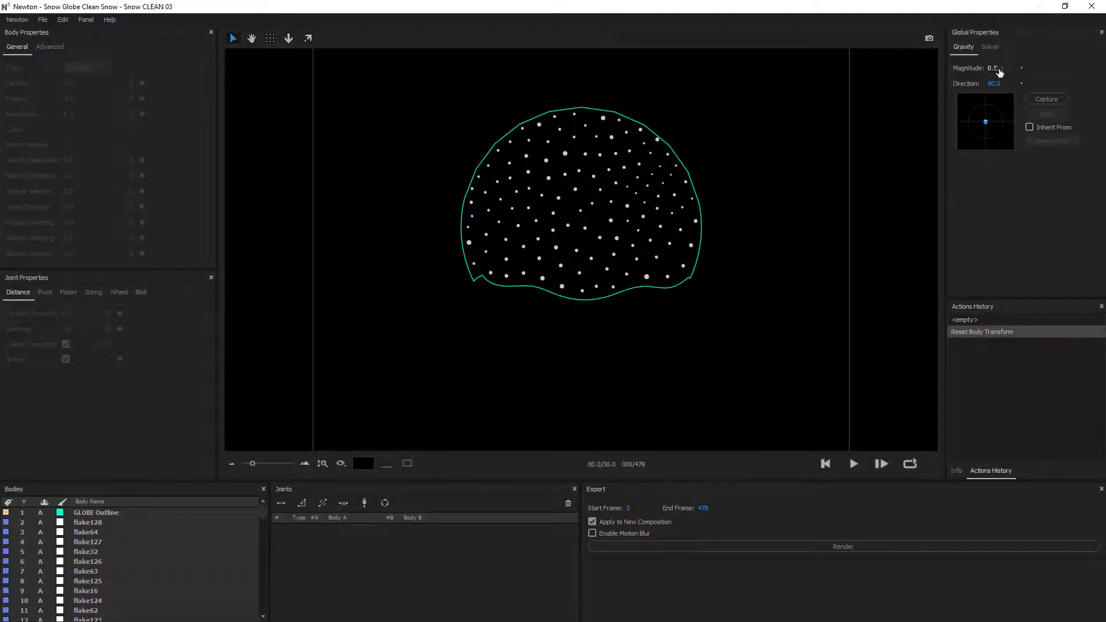
Set the simulation's gravity magnitude to 1
click(997, 68)
text(1)
key(Return)
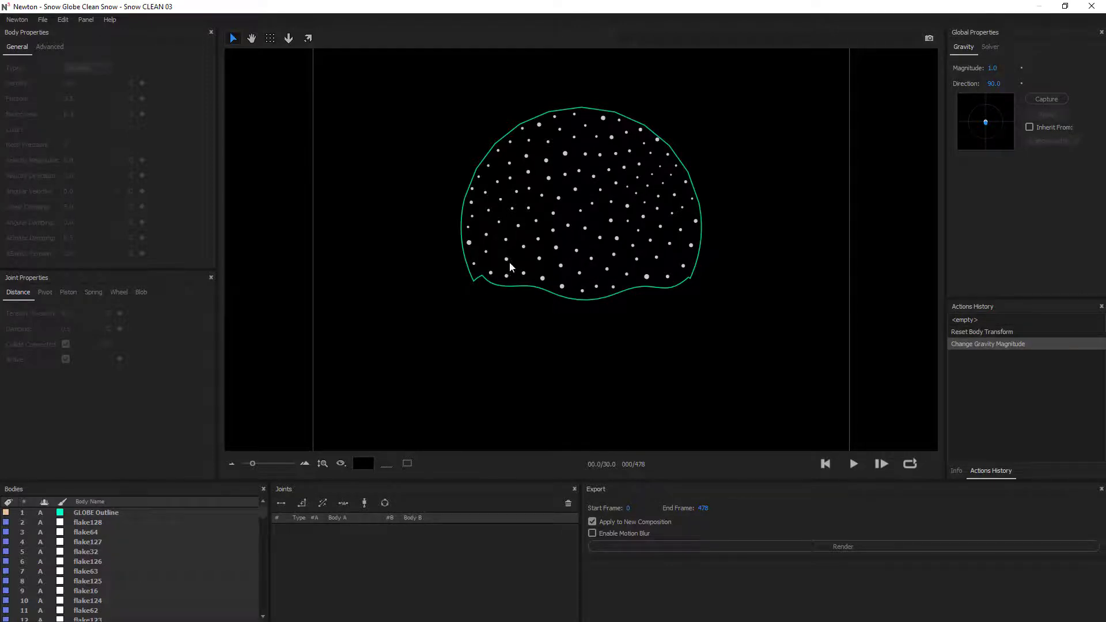
Set the linear damping of all snowflake bodies to 7
click(506, 260)
key(ctrl+a)
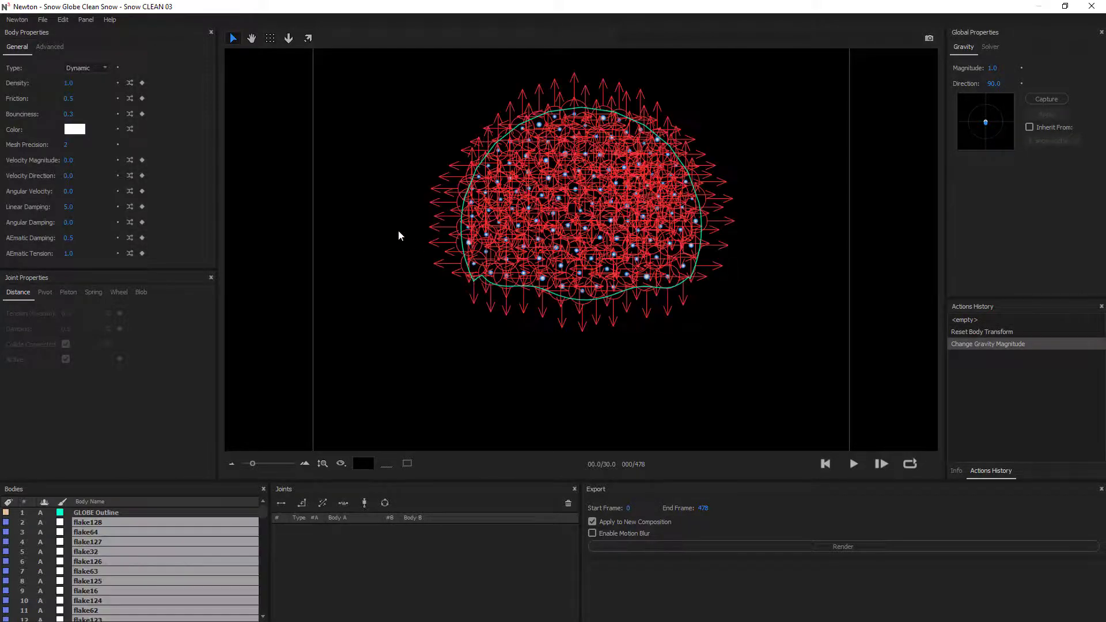
click(70, 208)
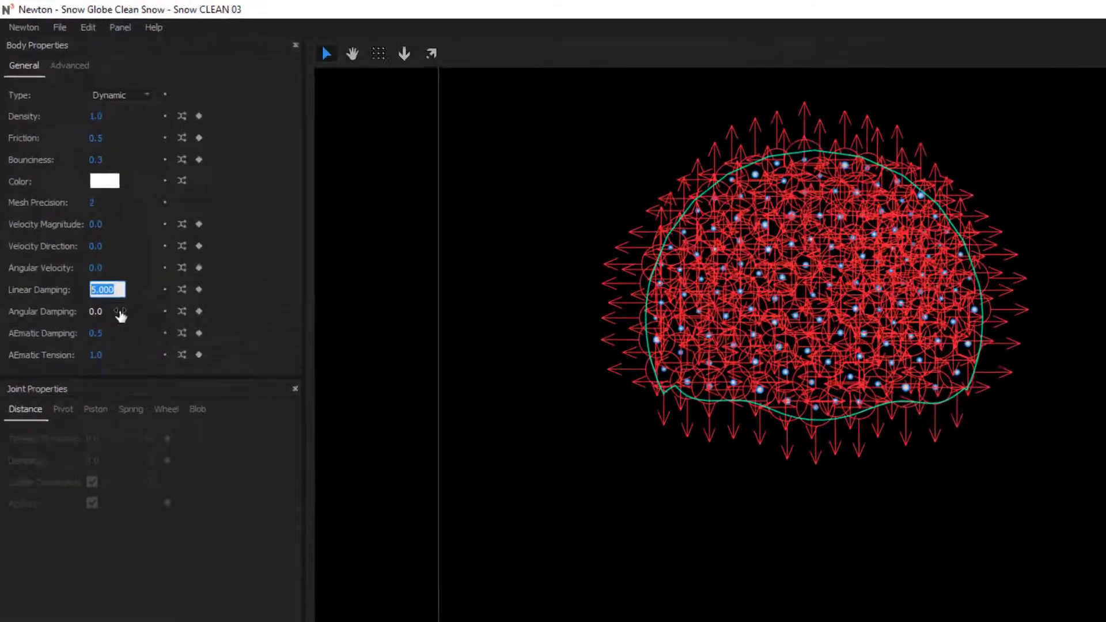
text(7)
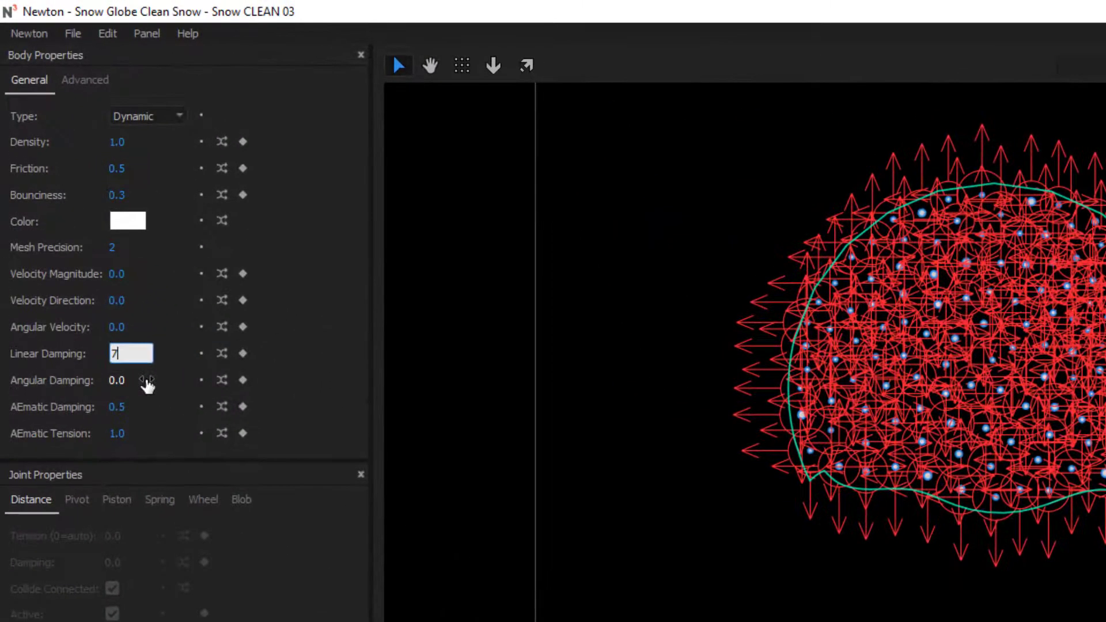
key(Return)
Set the magnet intensity of all selected snowflake bodies to 0.010
click(86, 80)
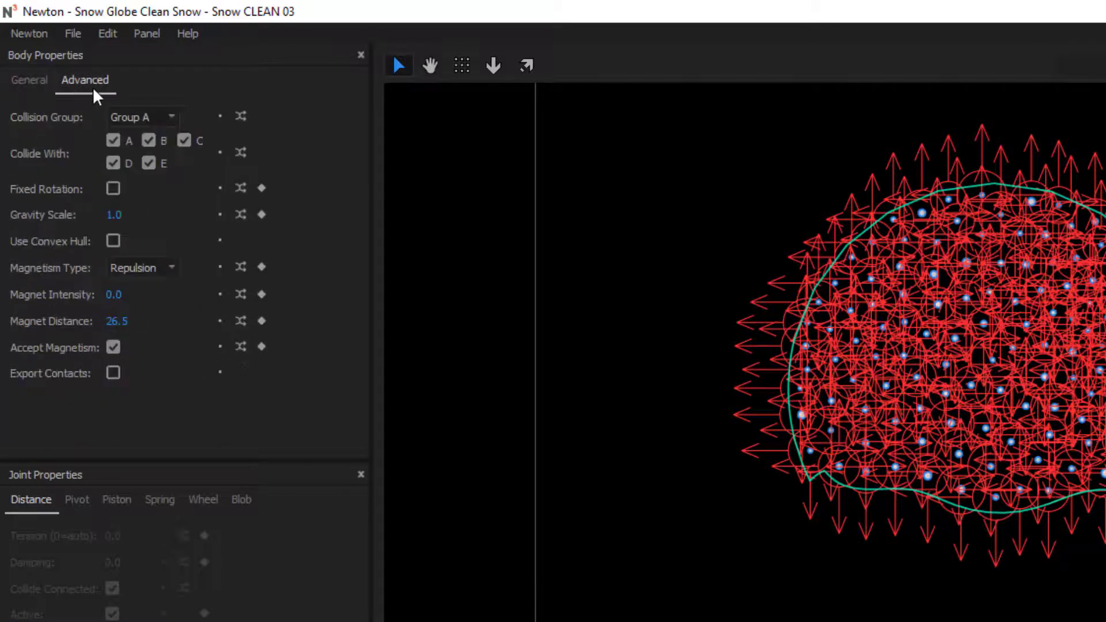
click(113, 295)
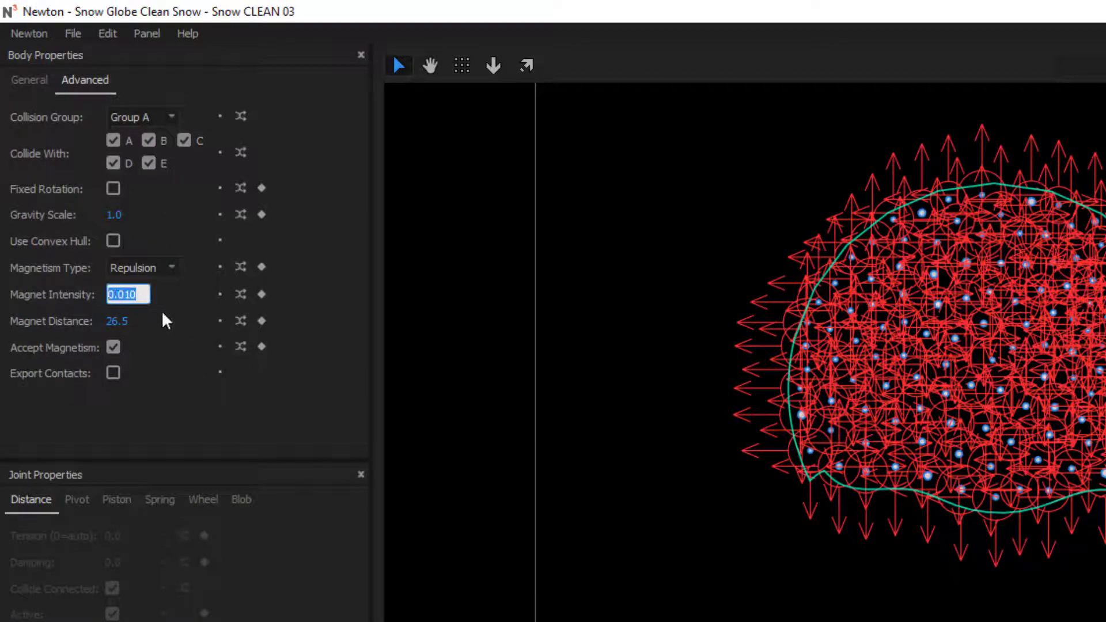
text(0.010)
key(Return)
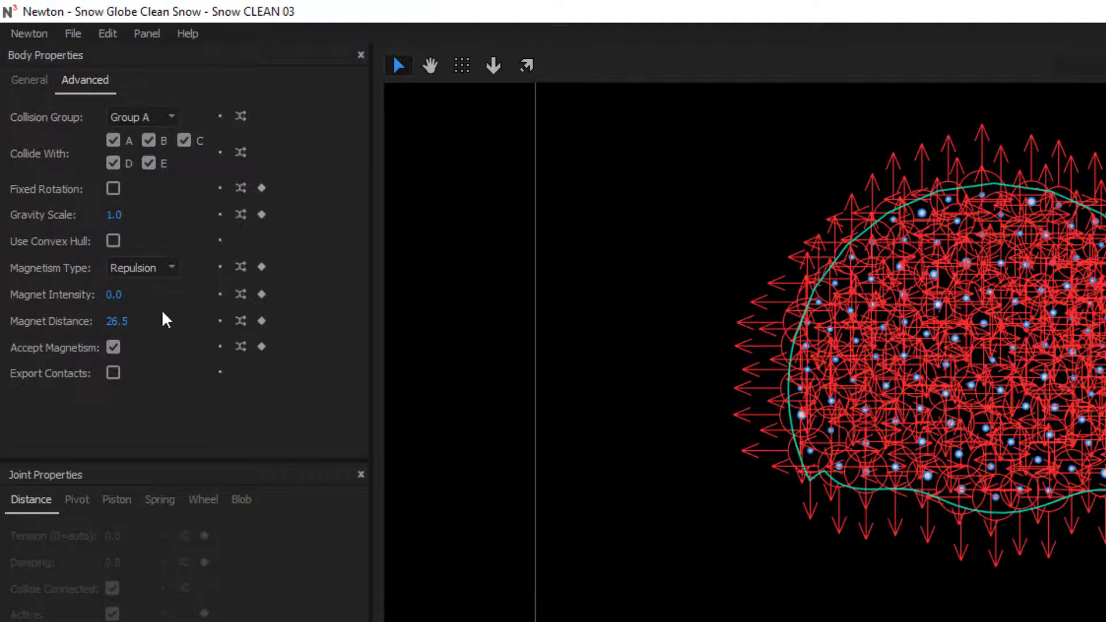
Preview and render the simulation to a new composition, then open it as Snow SIM 03
click(631, 556)
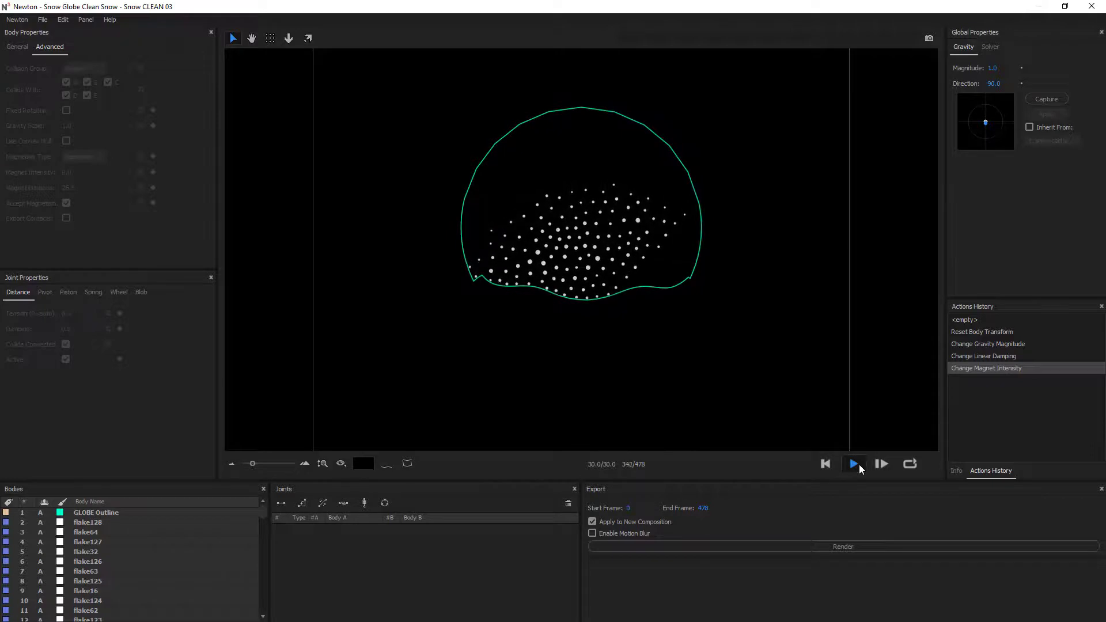
click(848, 548)
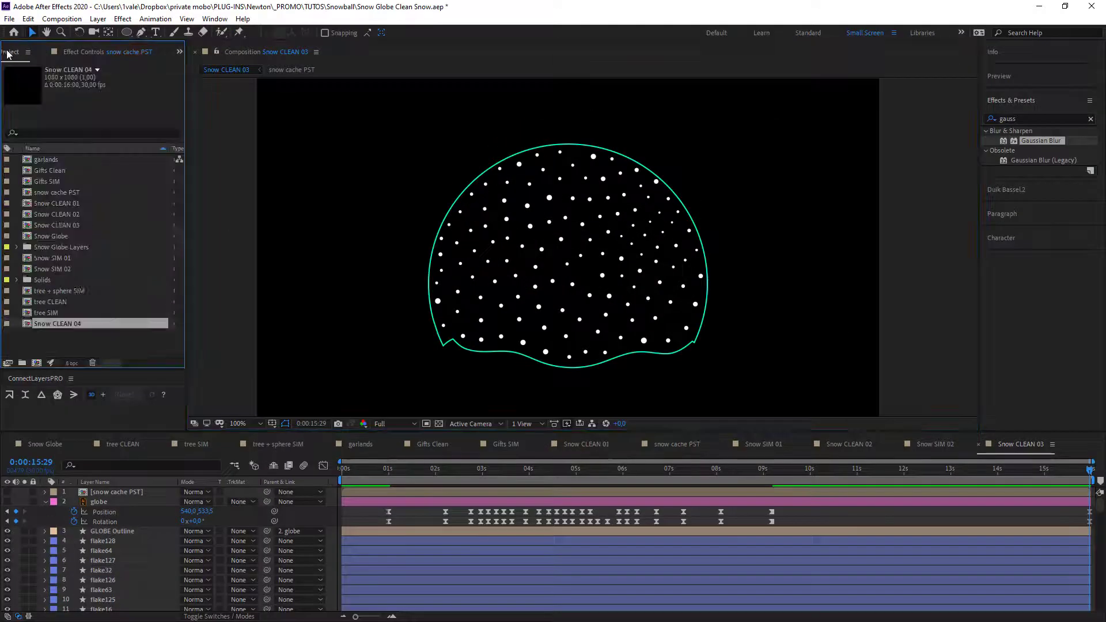
double_click(68, 281)
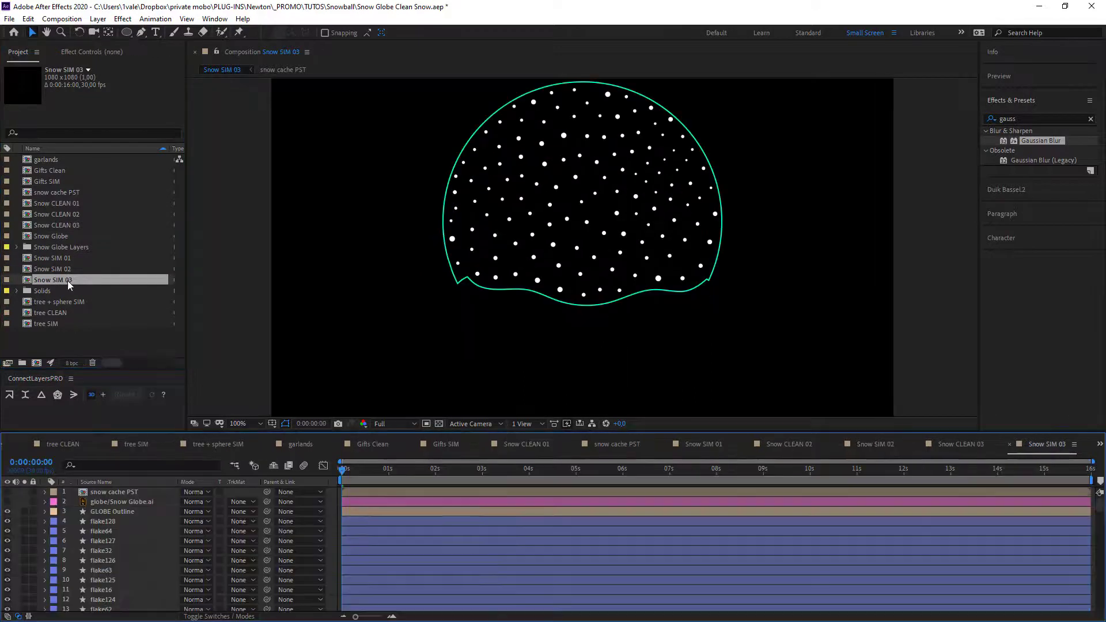
Hide the GLOBE Outline layer in Snow SIM 03 and place that composition above the globe layer in Snow Globe
click(7, 511)
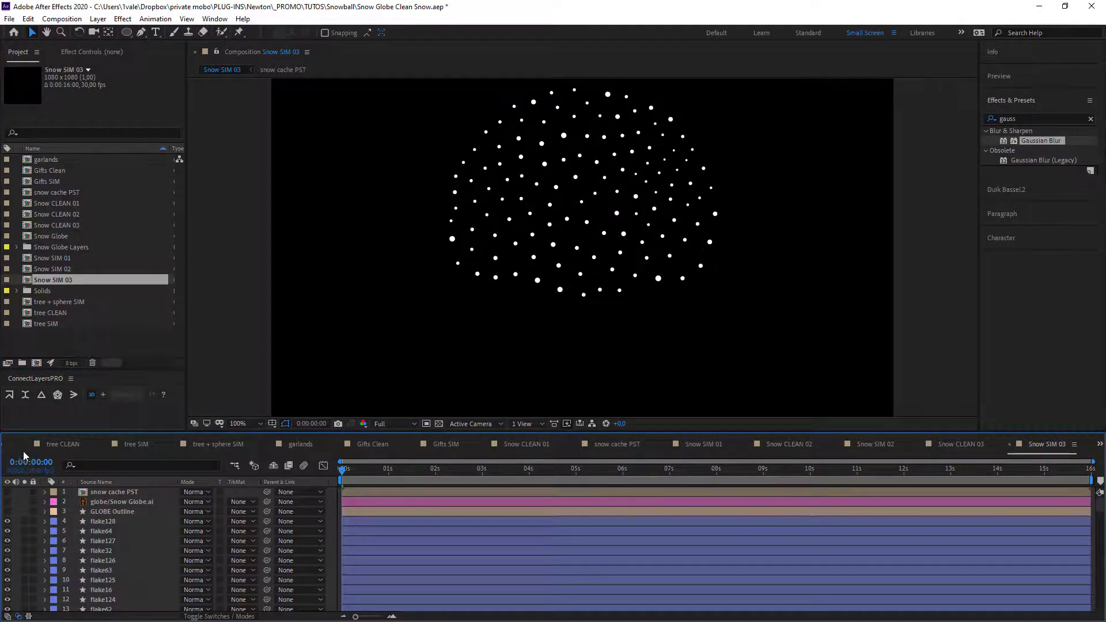
click(1100, 444)
click(1074, 261)
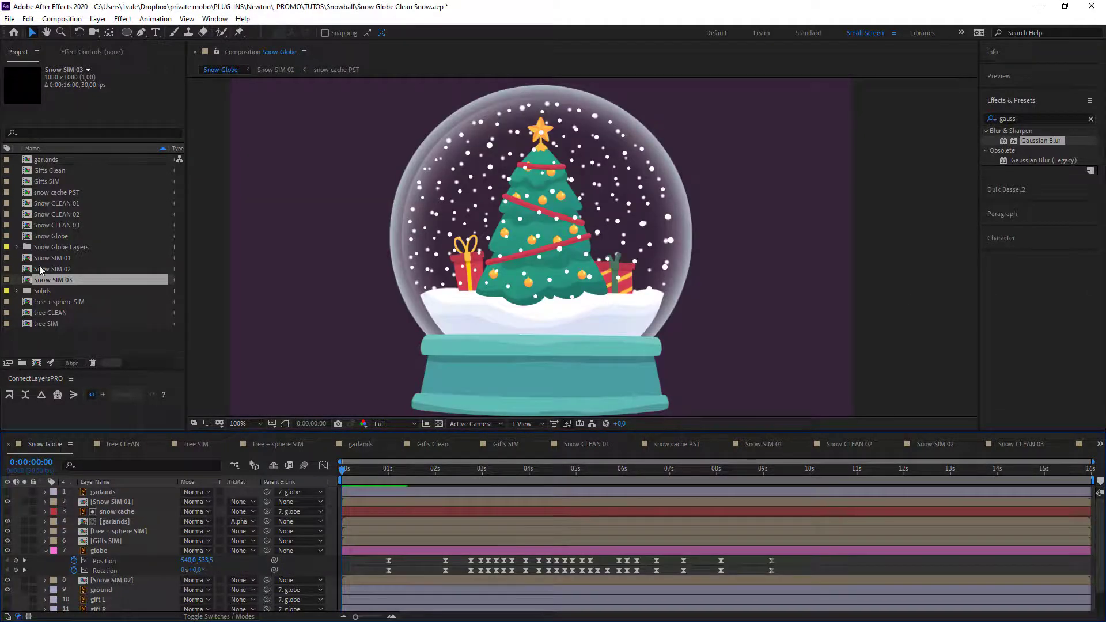
drag(55, 280, 163, 545)
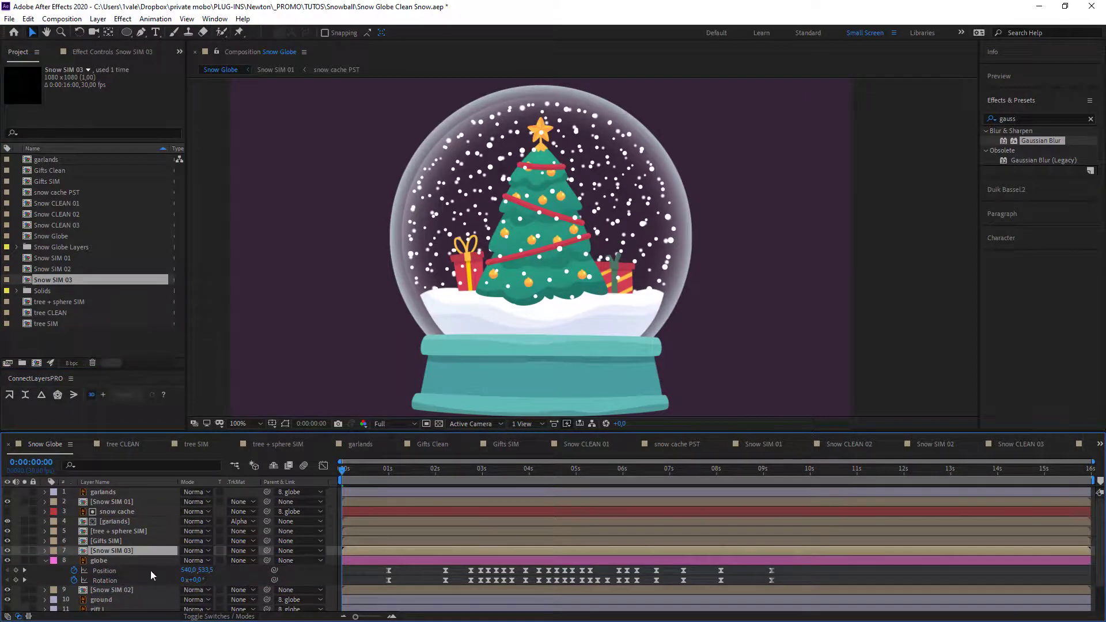
Copy the Gaussian Blur effect from the Snow SIM 02 layer to the Snow SIM 03 layer
key(t)
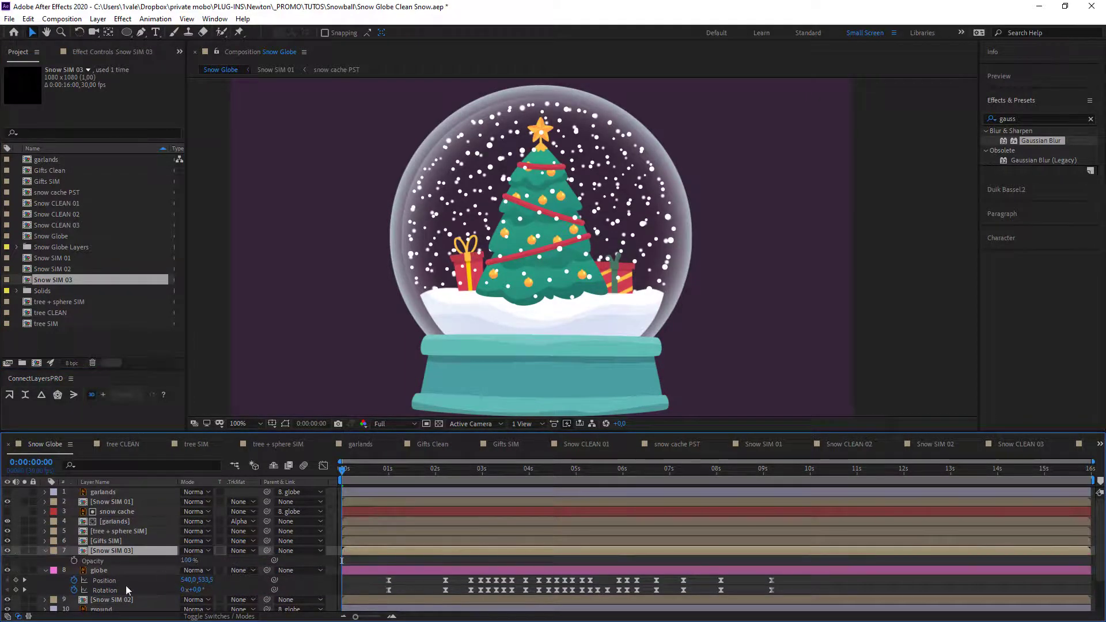
click(107, 601)
key(e)
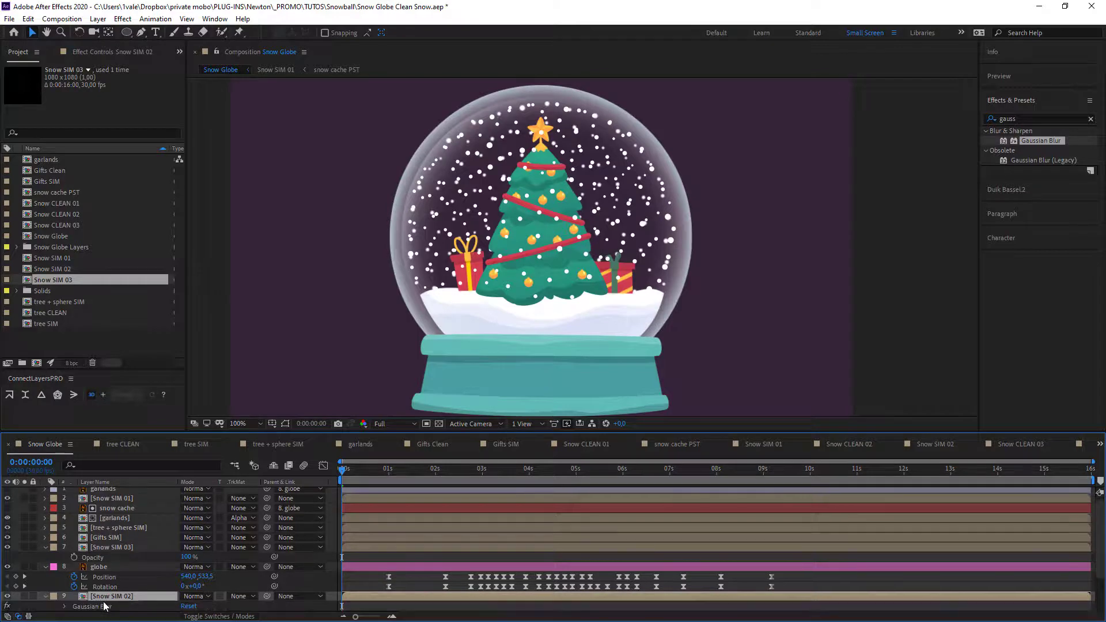
click(116, 548)
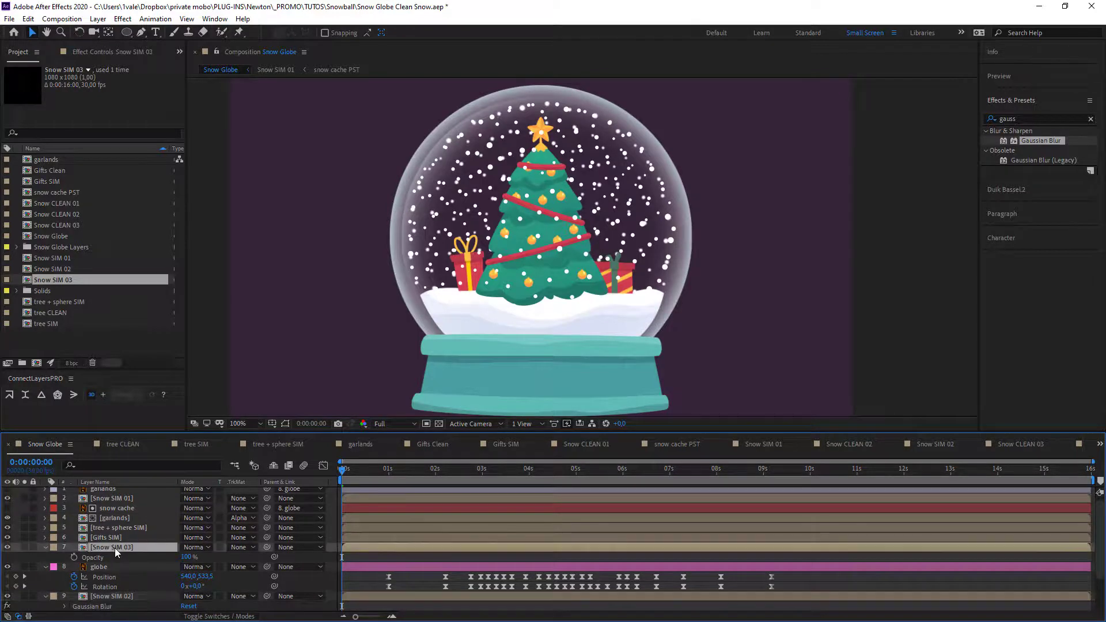
key(ctrl+v)
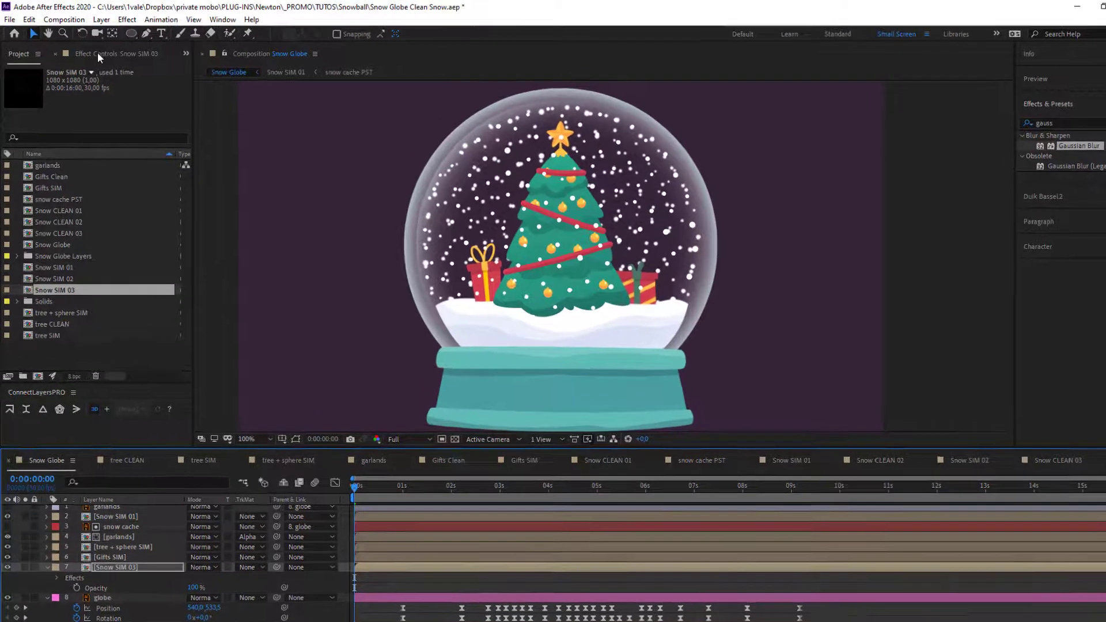
Set the Gaussian Blur's Blurriness to 2 on Snow SIM 03 and preview the Snow Globe animation
click(98, 52)
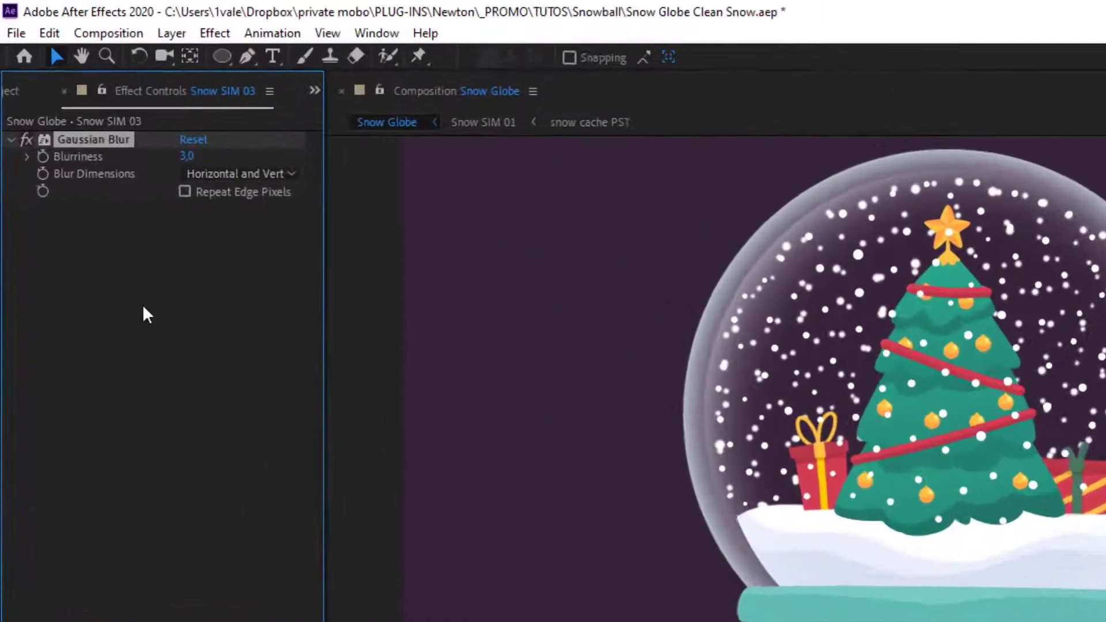
click(119, 92)
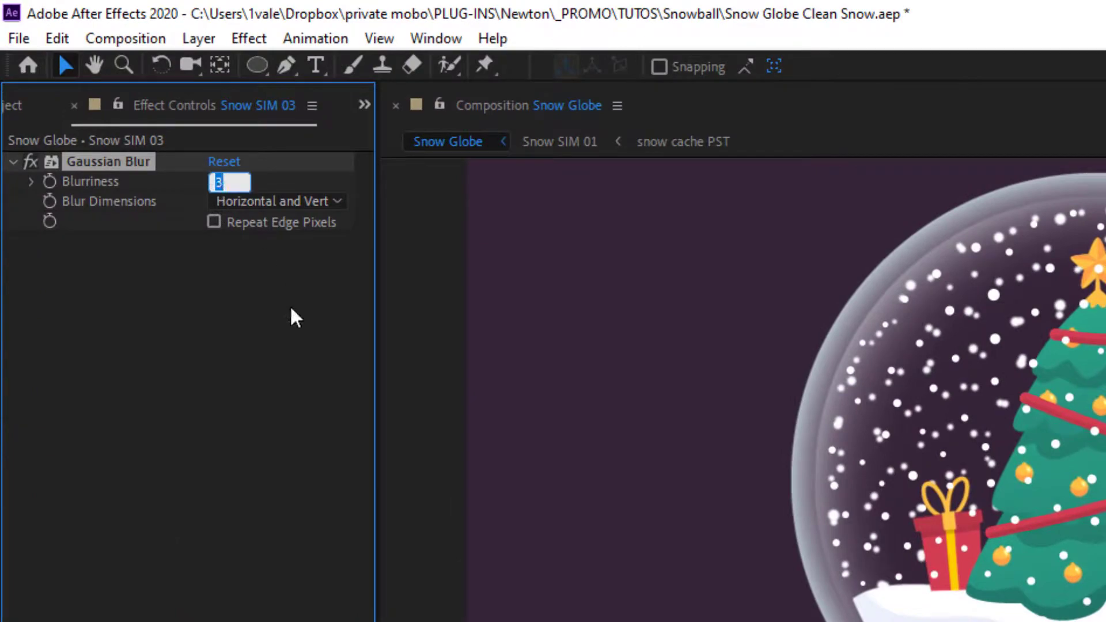
text(2)
key(Return)
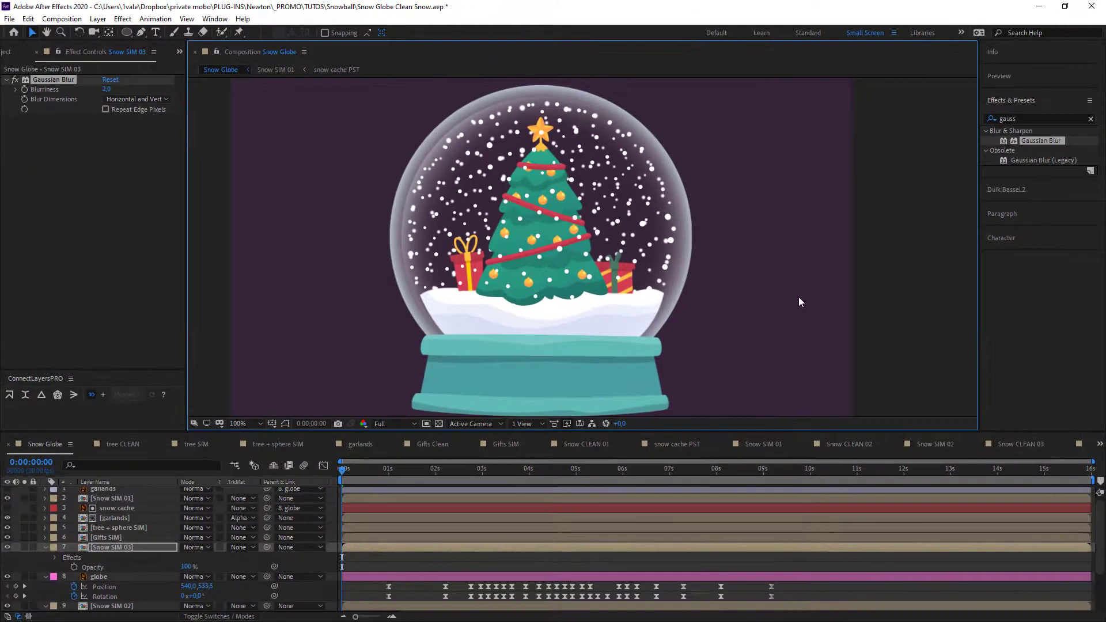
key(comma)
key(space)
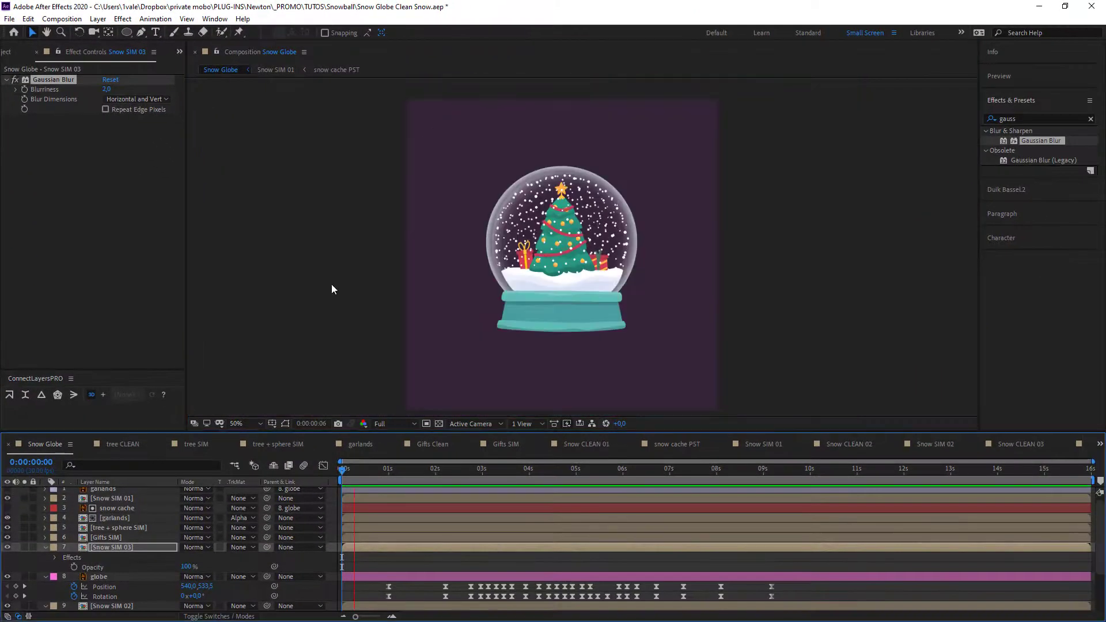